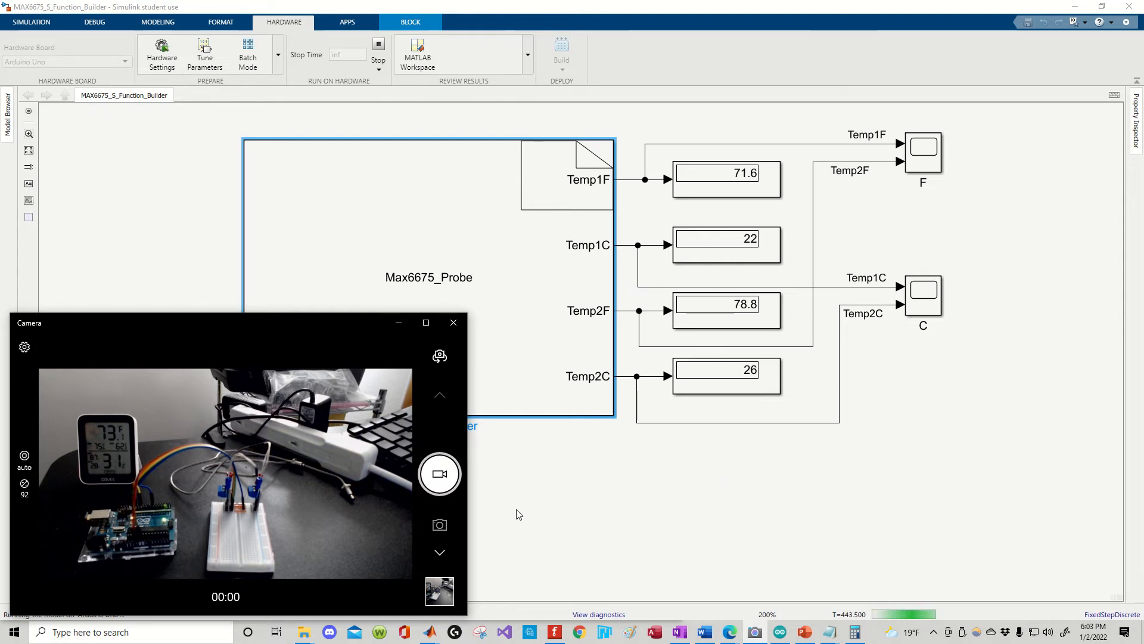
Step: Switch to the MAX6675 thermocouple guide in Word and examine its Arduino Uno pin connections and wire colors
click(705, 631)
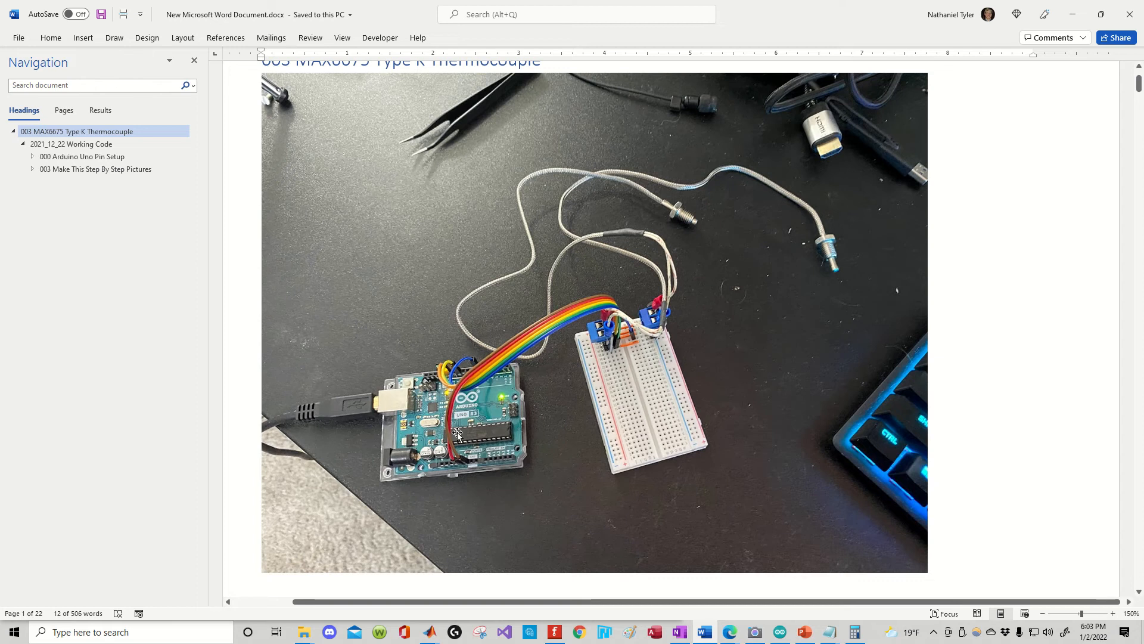
scroll(425, 437, down, 10)
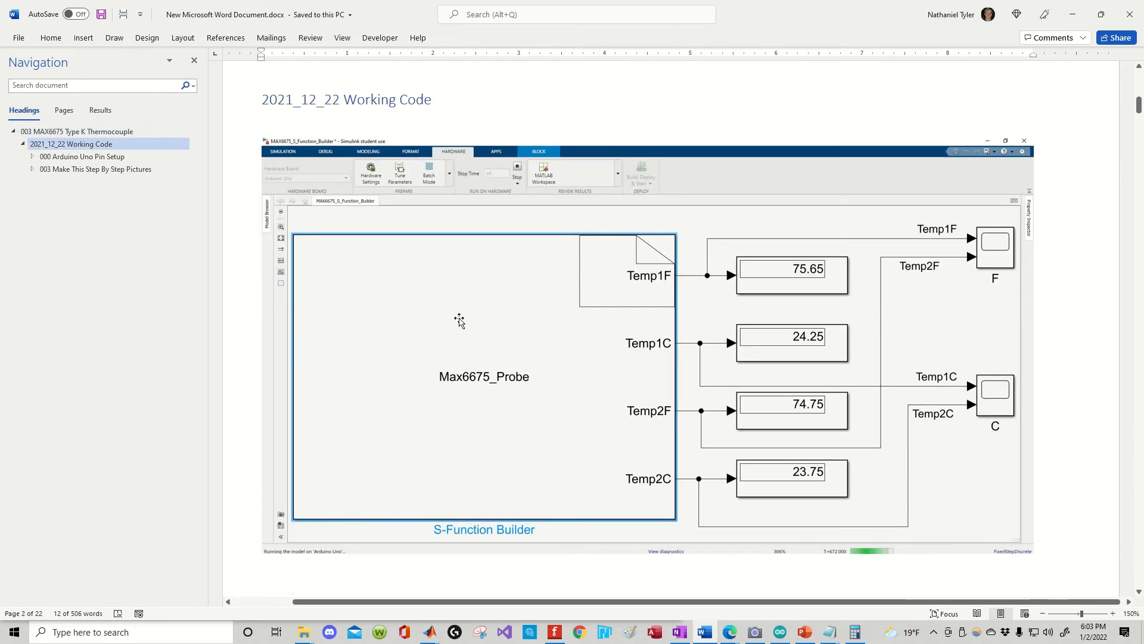
scroll(459, 320, down, 10)
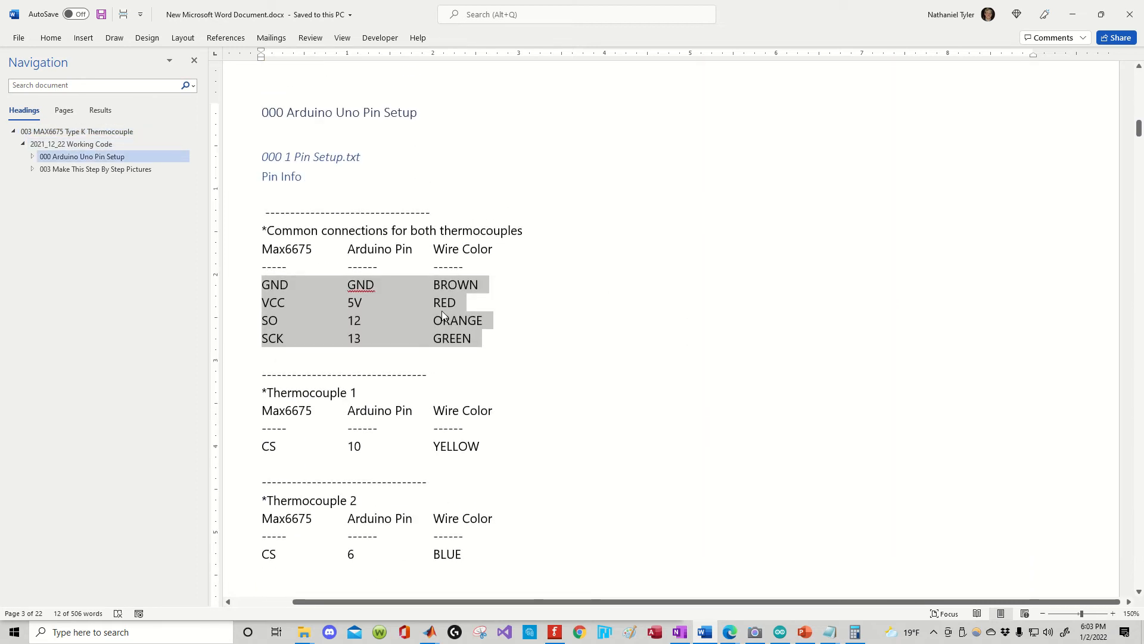
click(443, 313)
drag(466, 285, 498, 304)
click(265, 250)
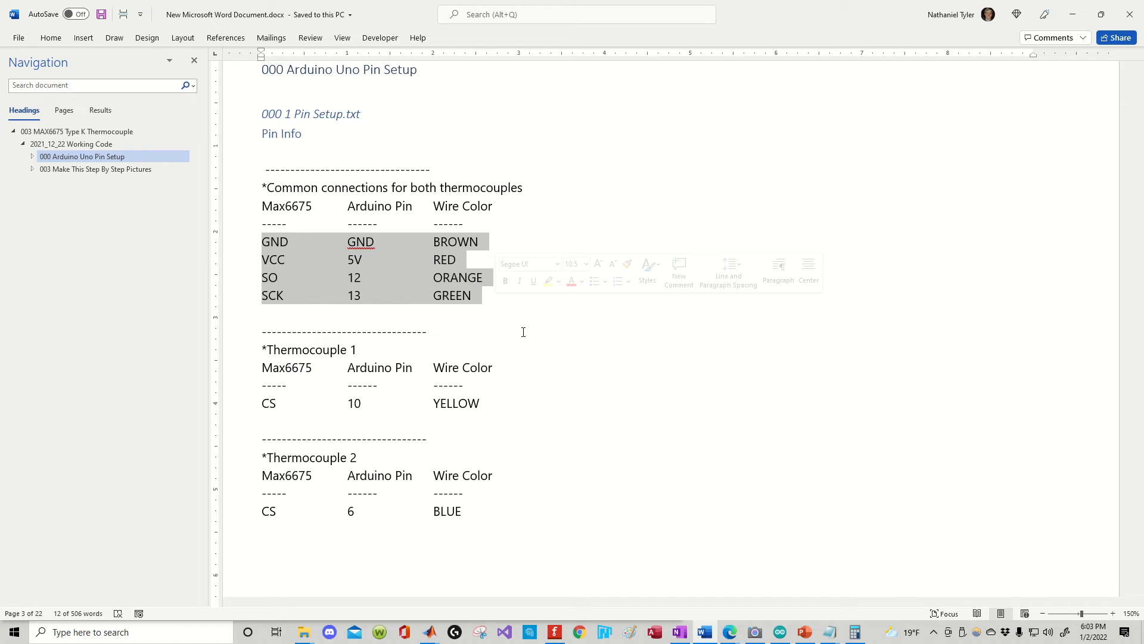
click(434, 206)
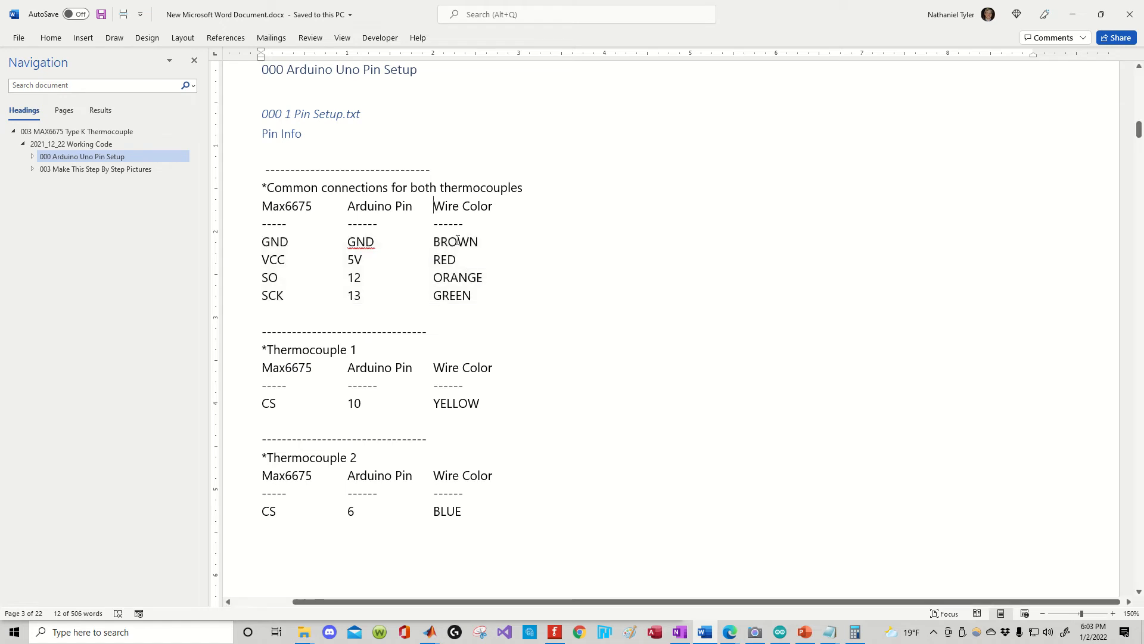
double_click(459, 242)
double_click(451, 258)
click(451, 277)
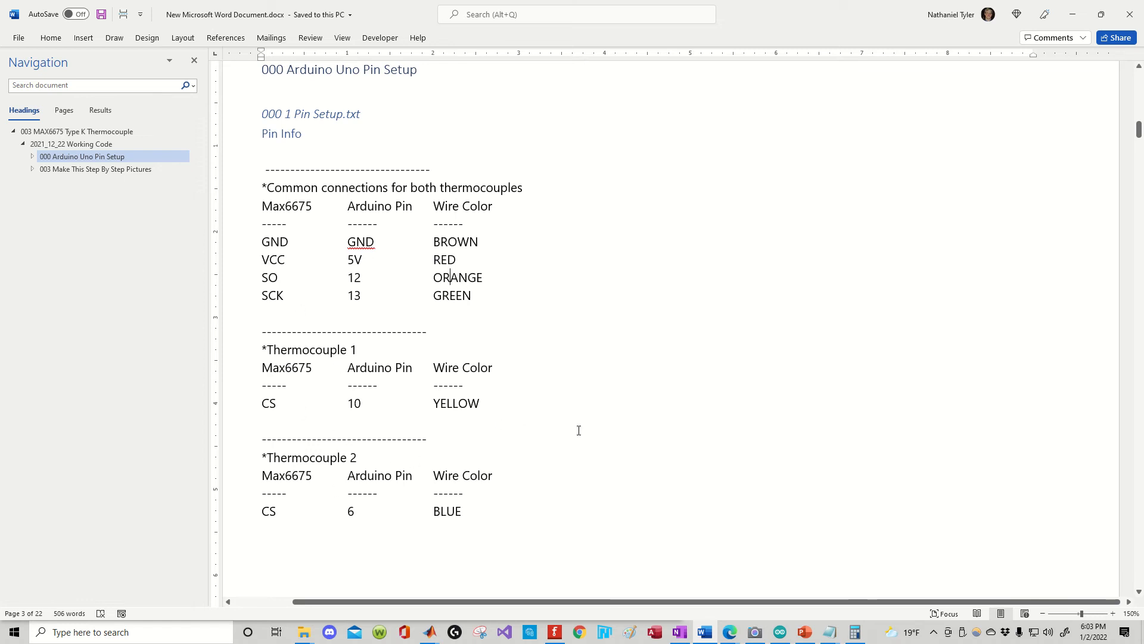
Step: Examine the guide's Fritzing wiring diagrams and the photos of the Arduino, breadboard and MAX6675 modules
scroll(578, 430, down, 10)
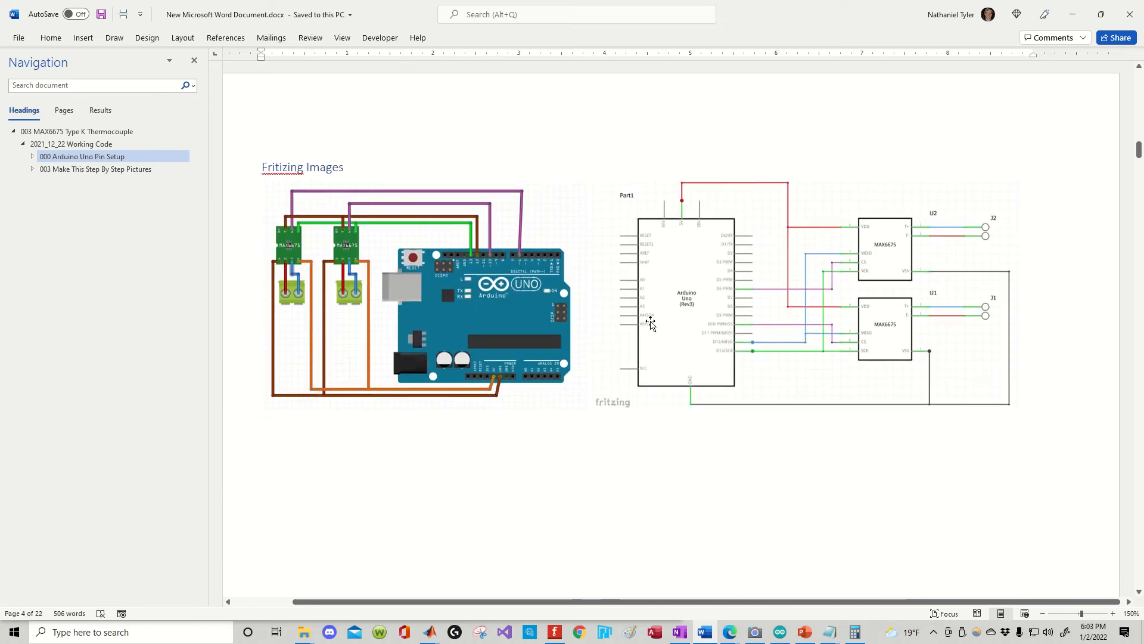
scroll(537, 480, down, 12)
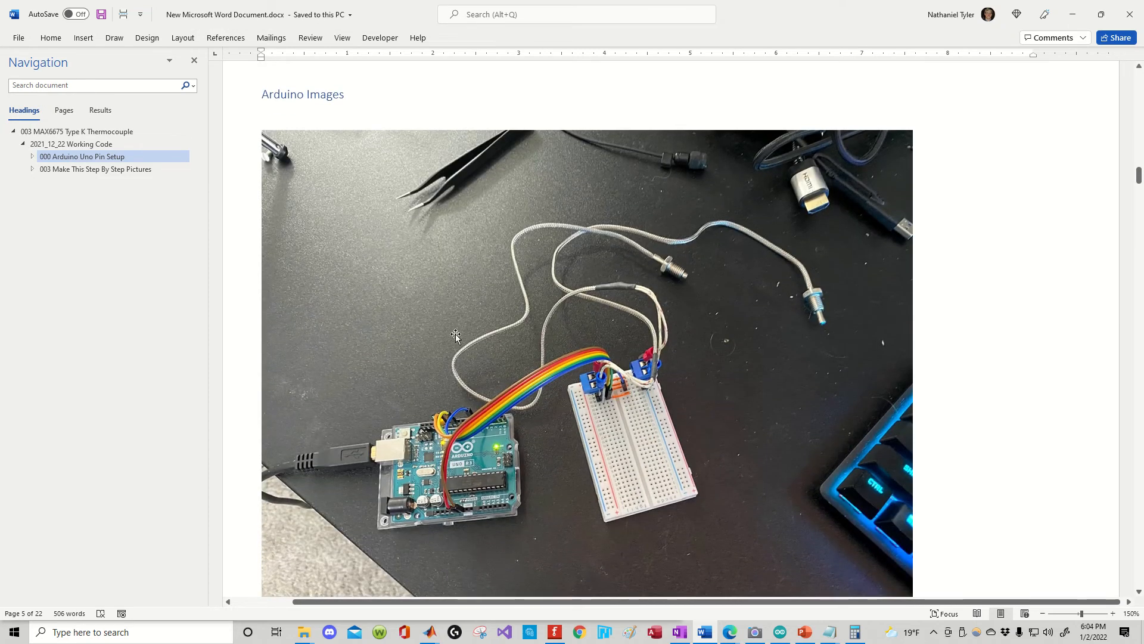
scroll(616, 338, down, 10)
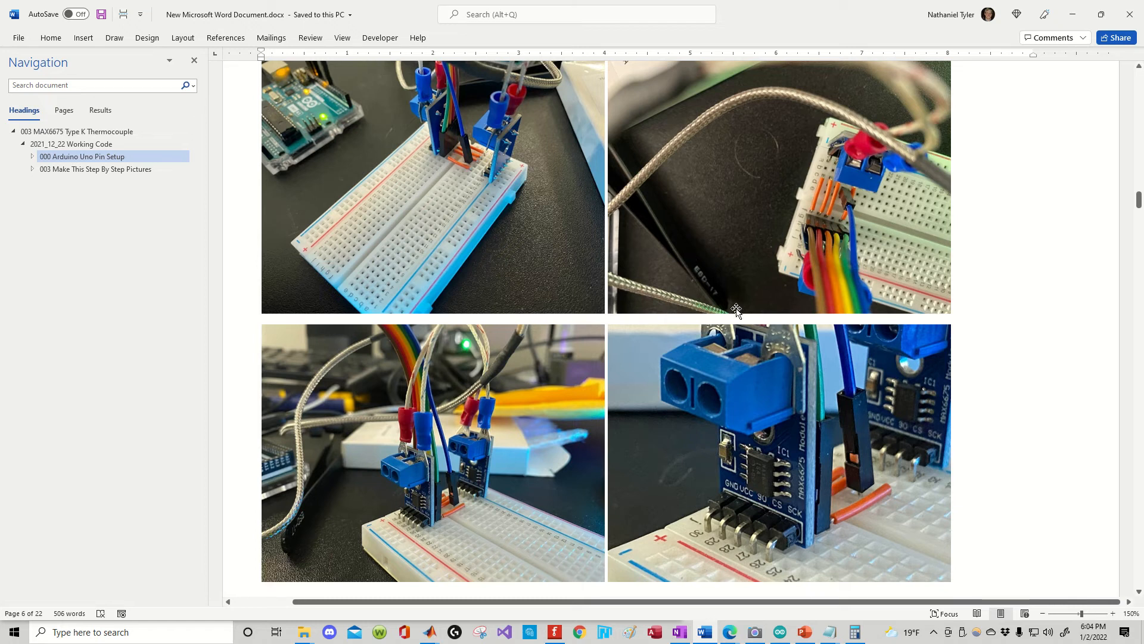
scroll(737, 310, down, 10)
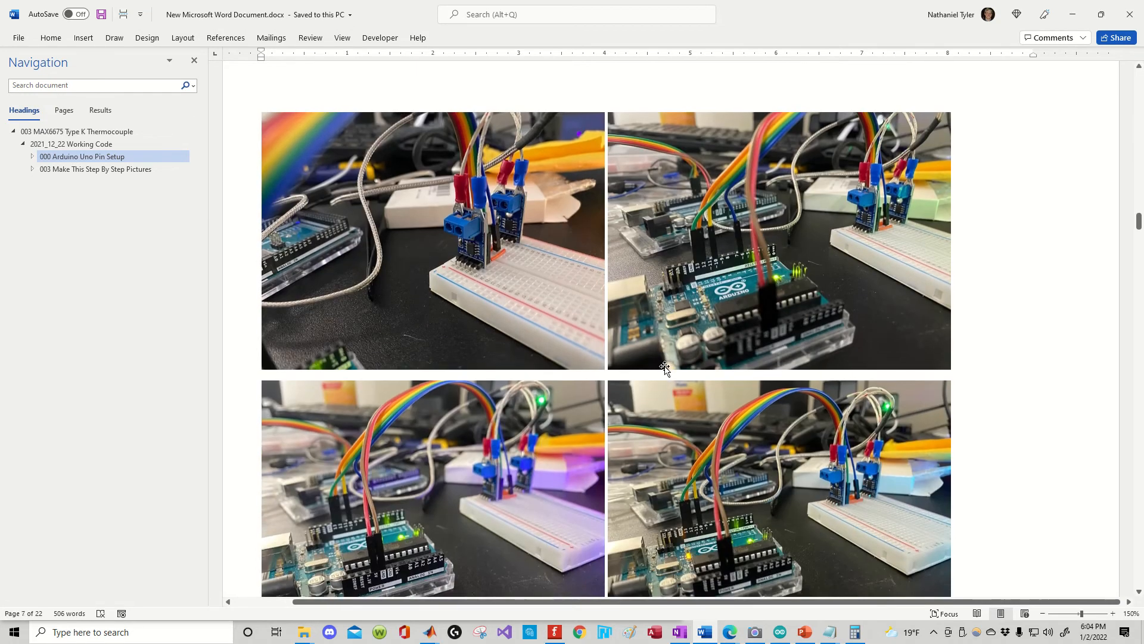
scroll(665, 367, down, 1)
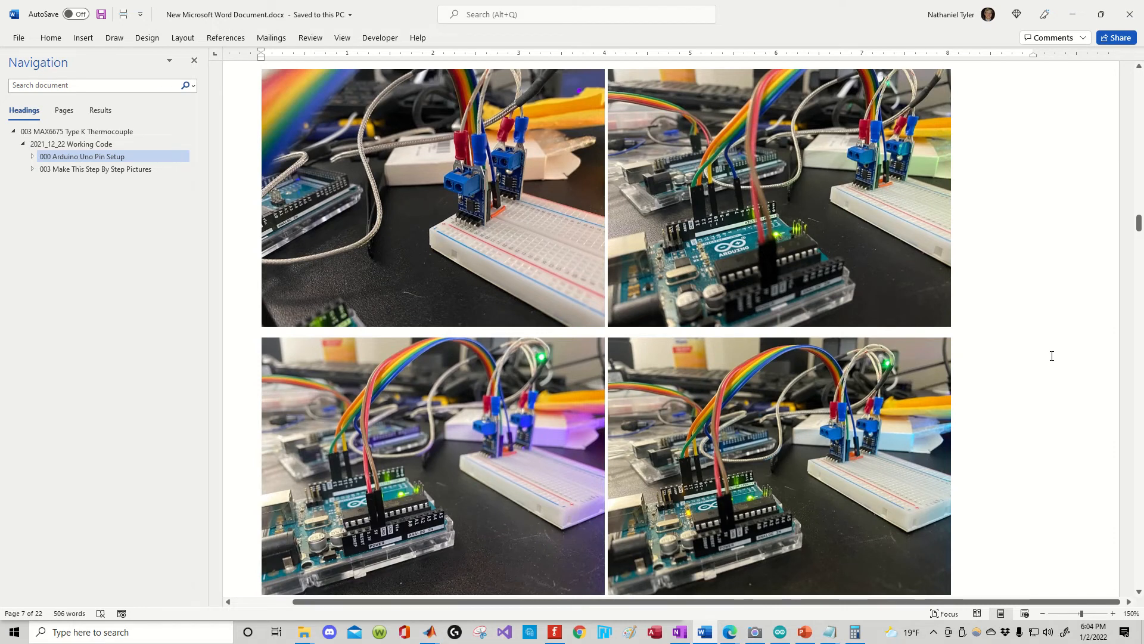
Step: Examine the enlarged side-by-side comparison of the Arduino sketch and the S-function builder code in section 003 01
scroll(1013, 355, down, 12)
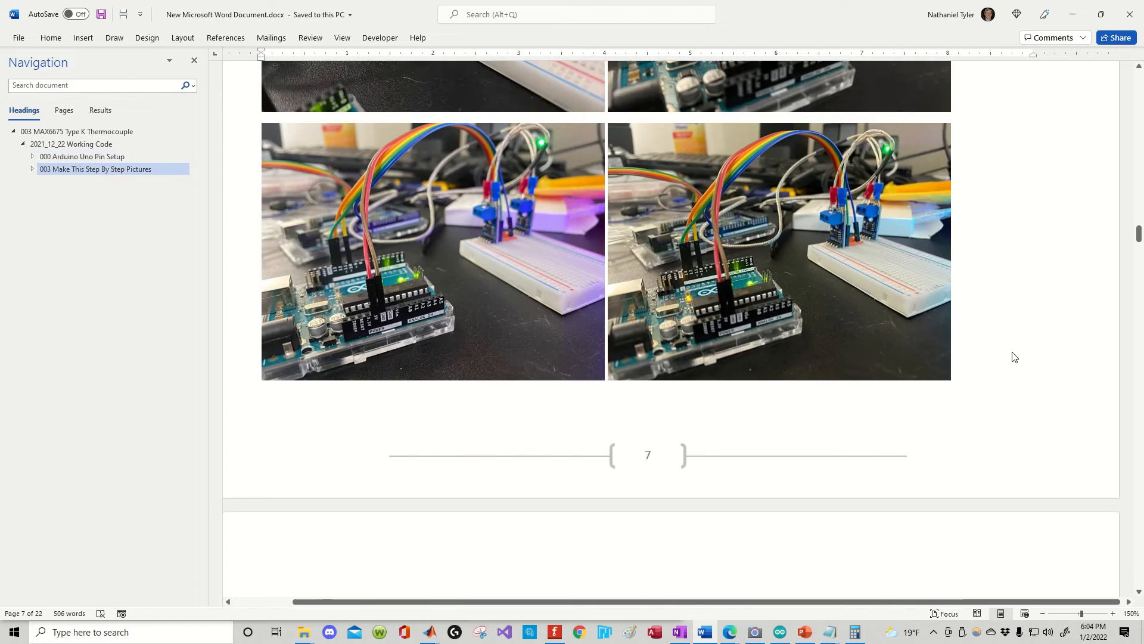
scroll(966, 365, down, 1)
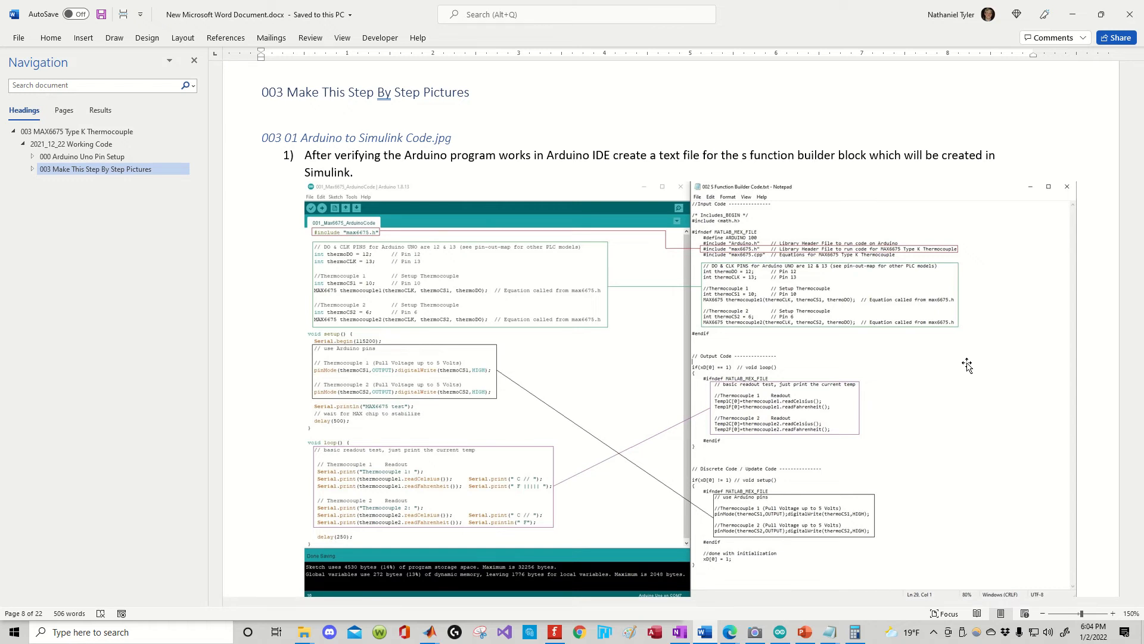
scroll(922, 363, up, 1)
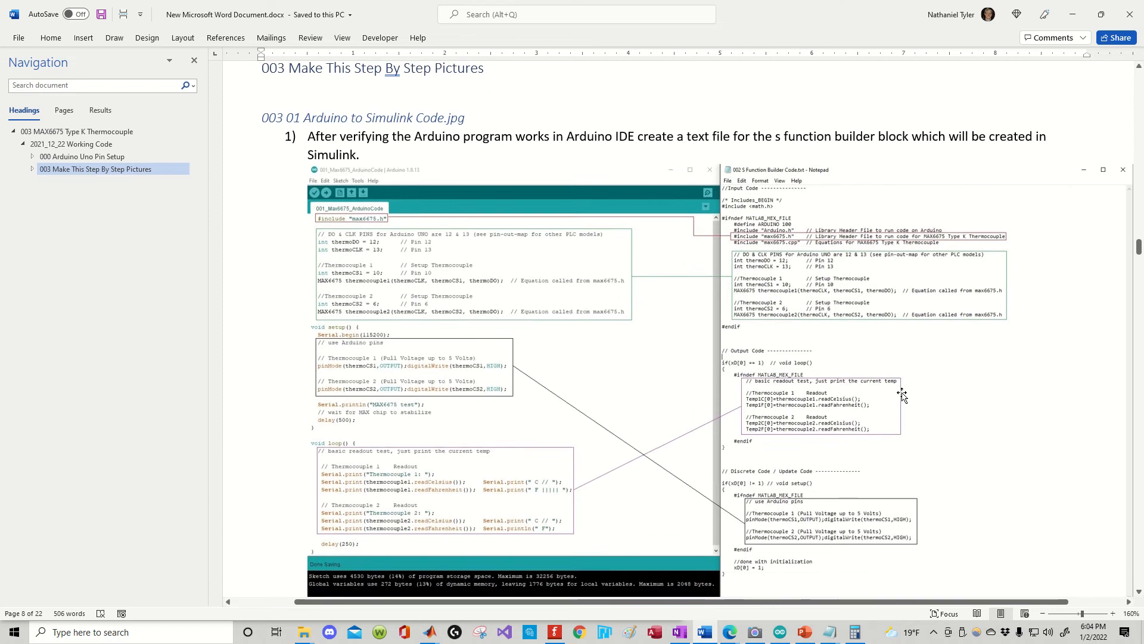
scroll(902, 394, up, 2)
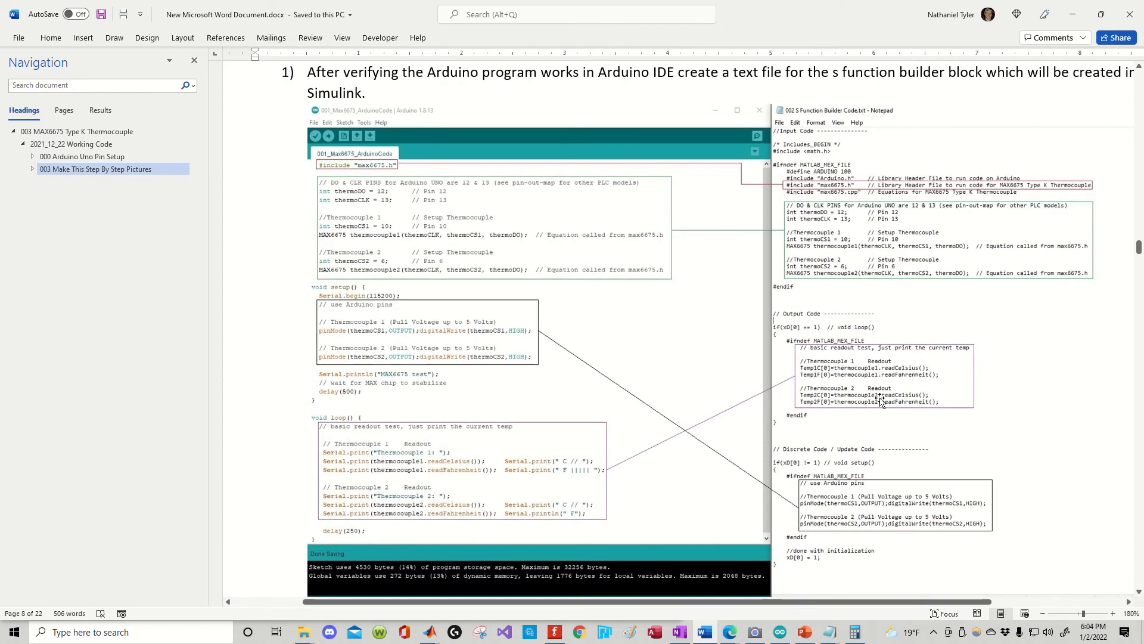
scroll(881, 401, down, 1)
drag(632, 601, 682, 580)
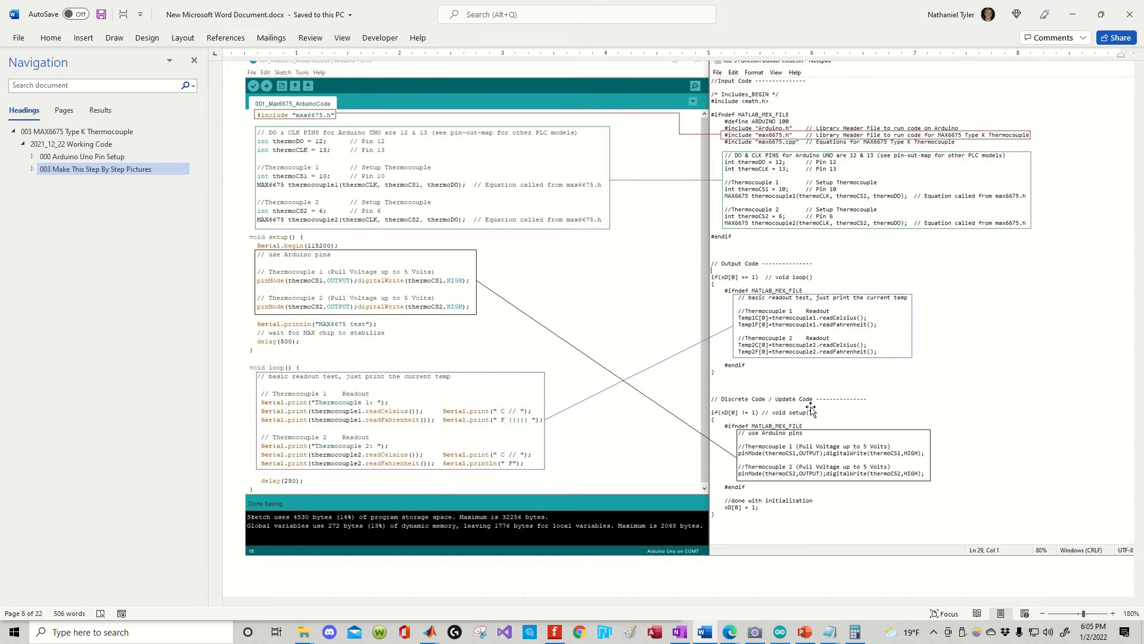
Step: Read through the S-function code listings and the instructions for setting the Simulink serial baud rate
scroll(811, 409, down, 10)
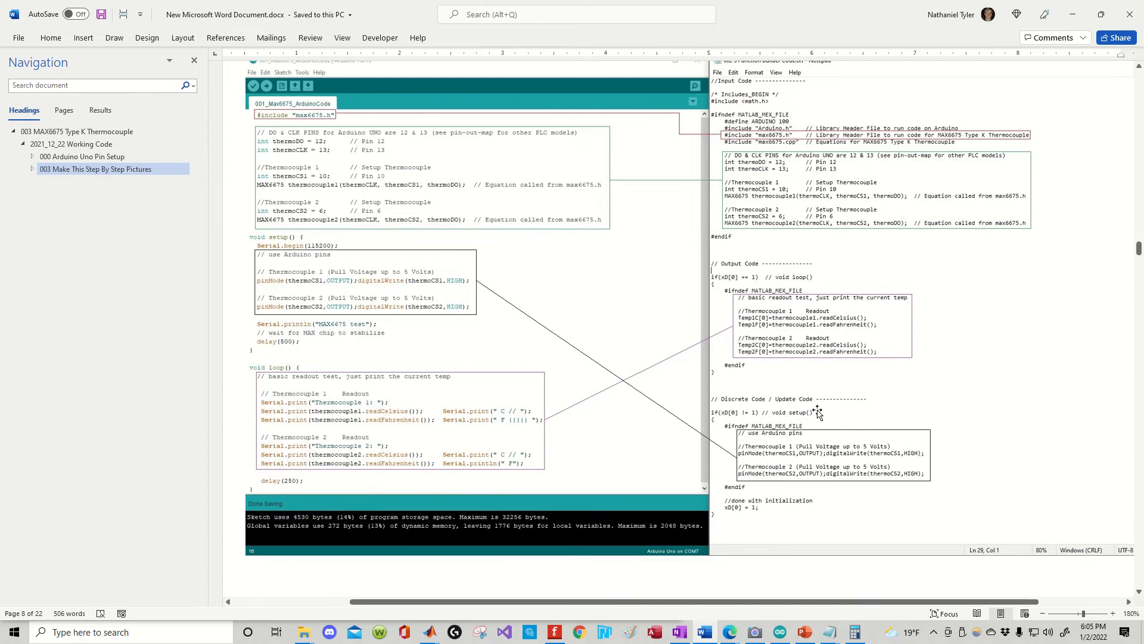
ctrl+scroll(784, 392, down, 3)
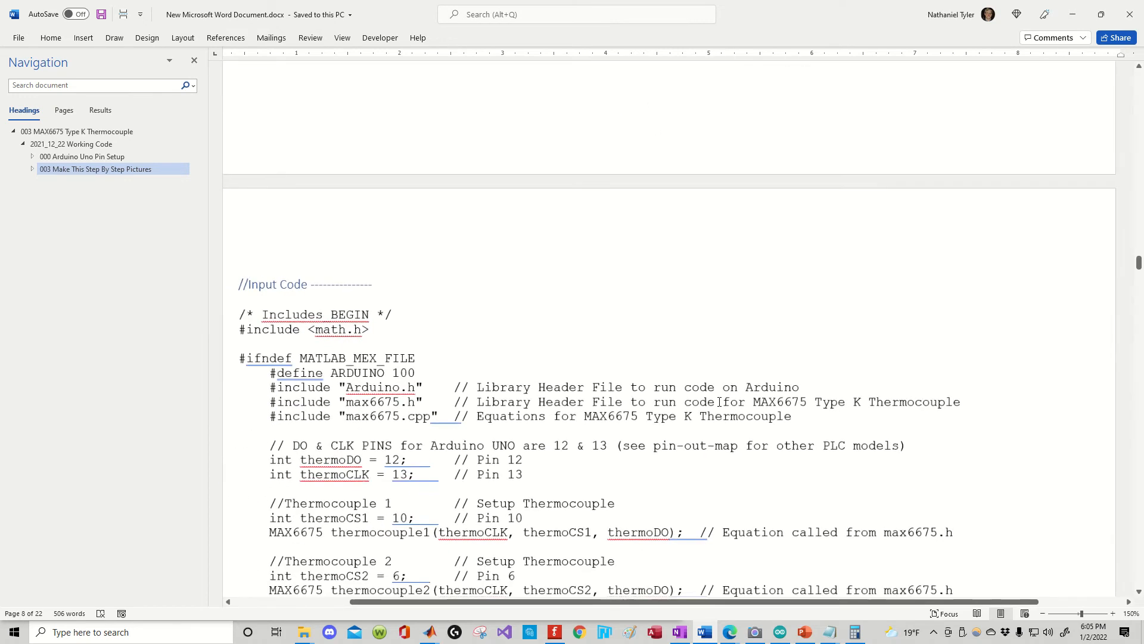
scroll(711, 402, down, 15)
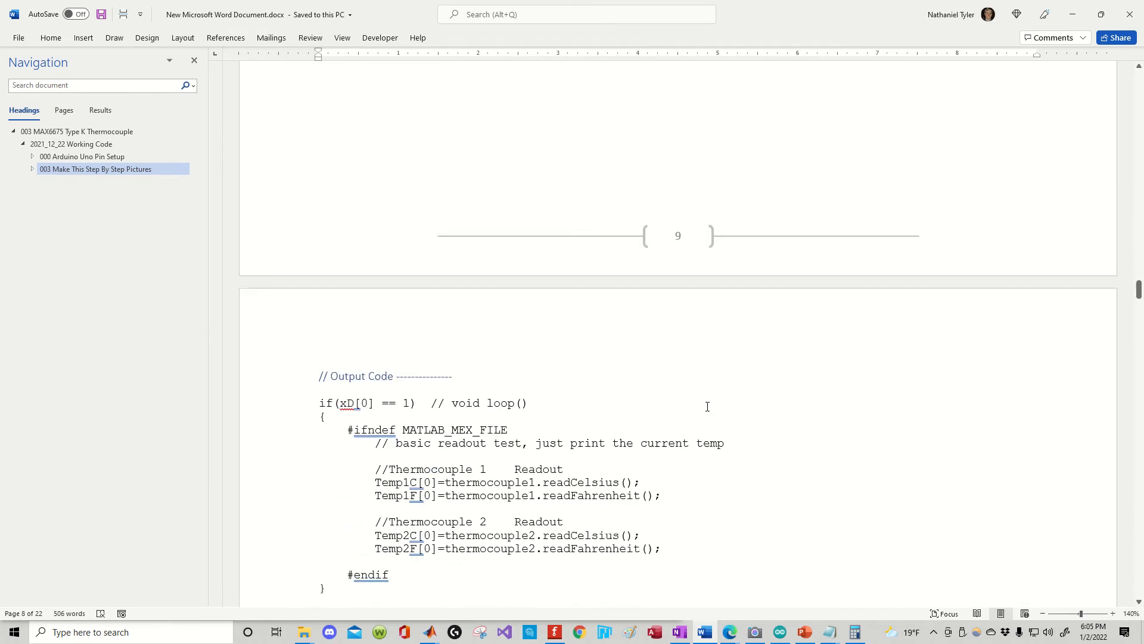
scroll(703, 408, down, 20)
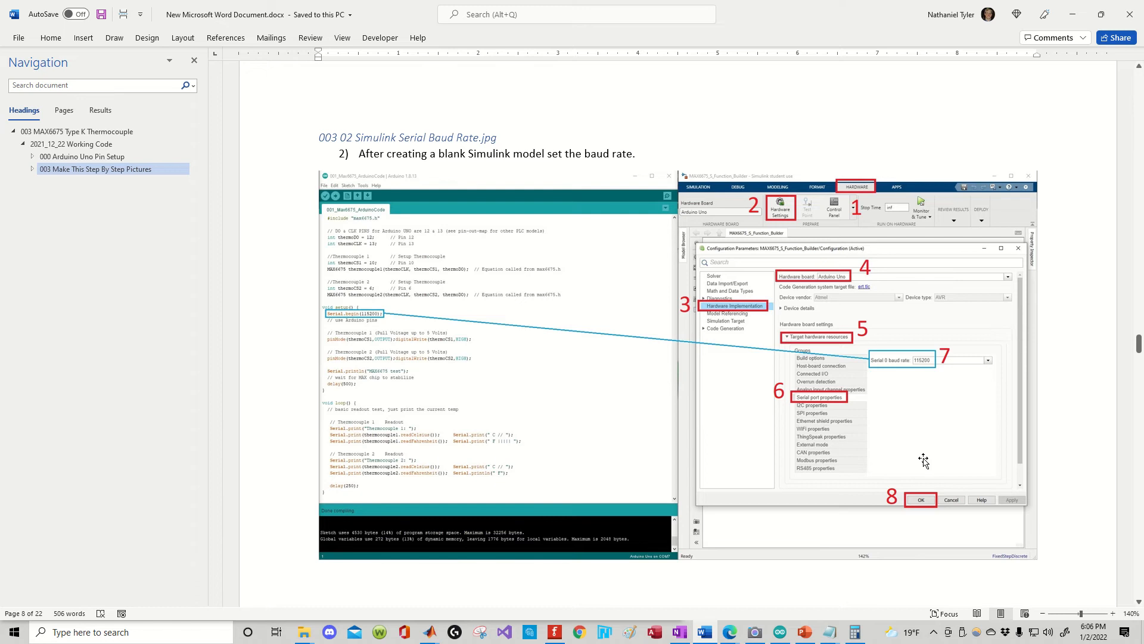
Step: Examine the Simulink delay instructions and view the 250 ÷ 1000 conversion in Calculator before returning to the guide
scroll(845, 481, down, 10)
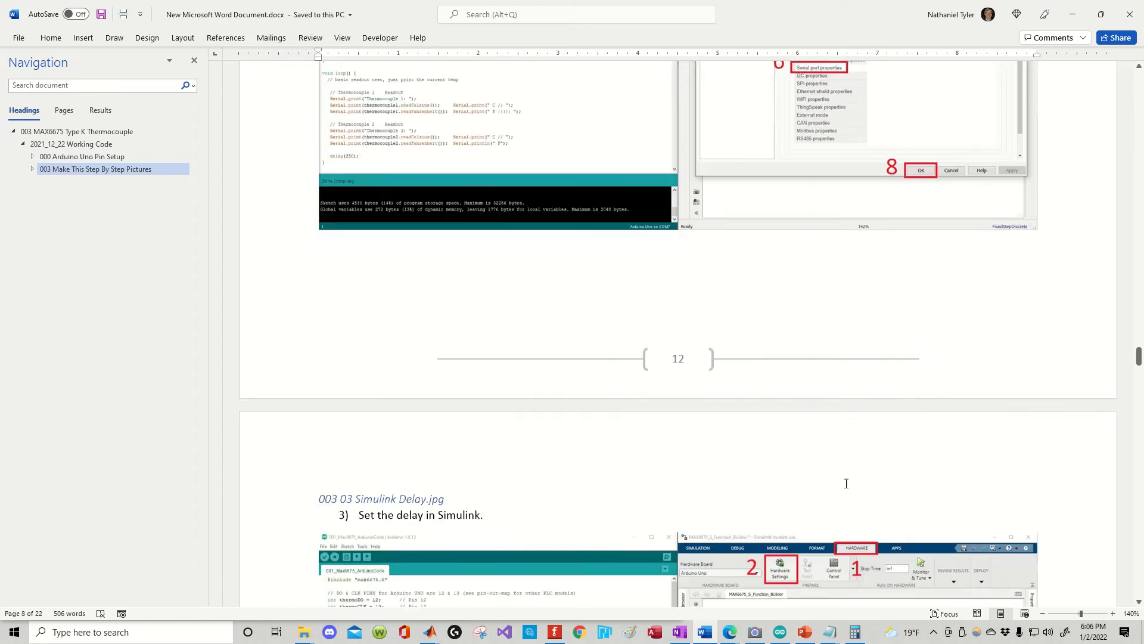
scroll(742, 463, down, 1)
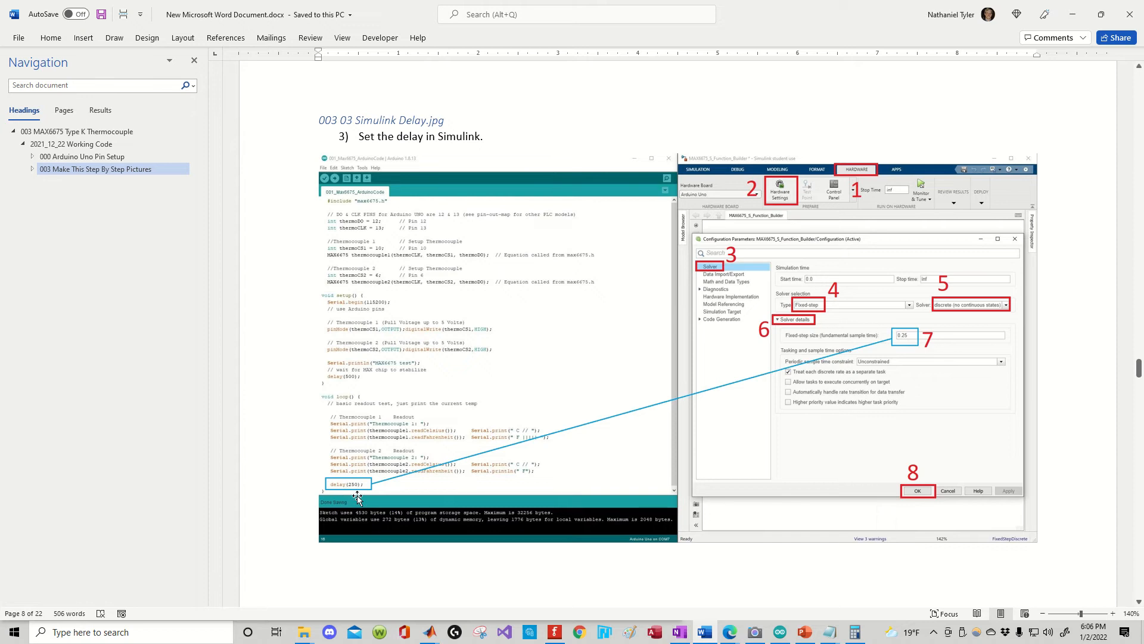
click(855, 632)
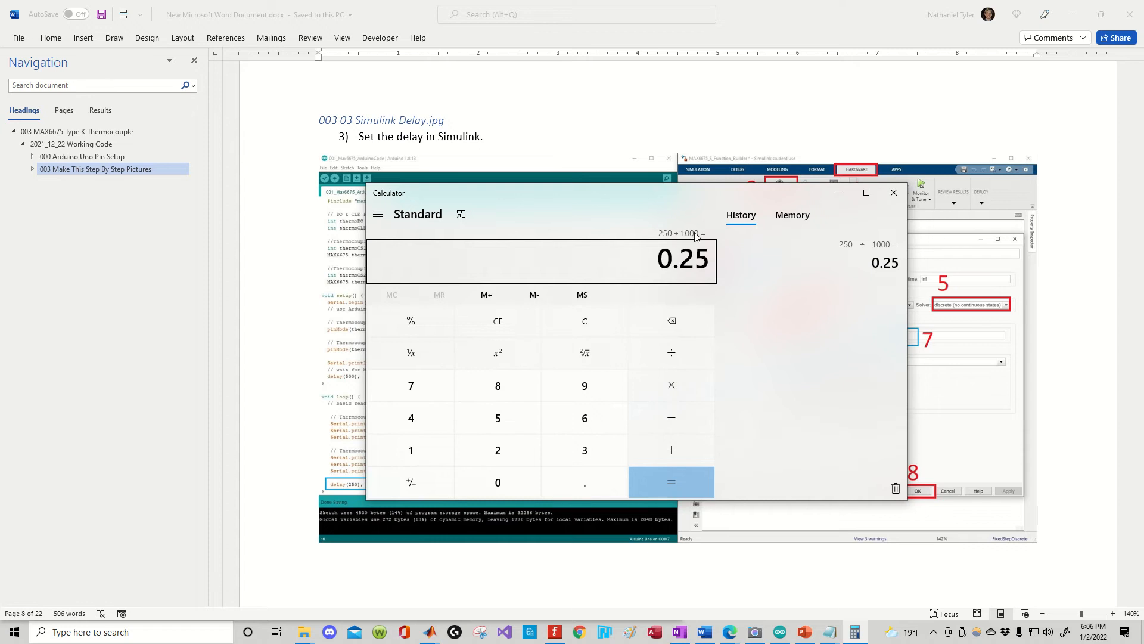
click(923, 335)
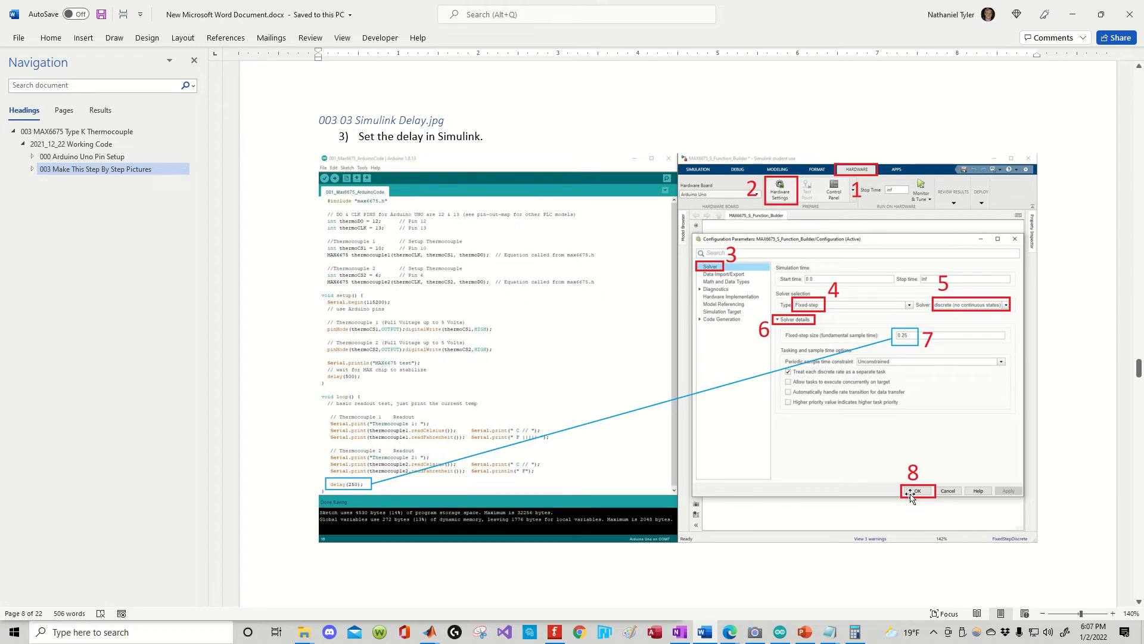
Step: Examine the S-function builder block's initial setup and its Includes_BEGIN, Output_BEGIN and Update_BEGIN code sections in the guide
scroll(910, 496, down, 10)
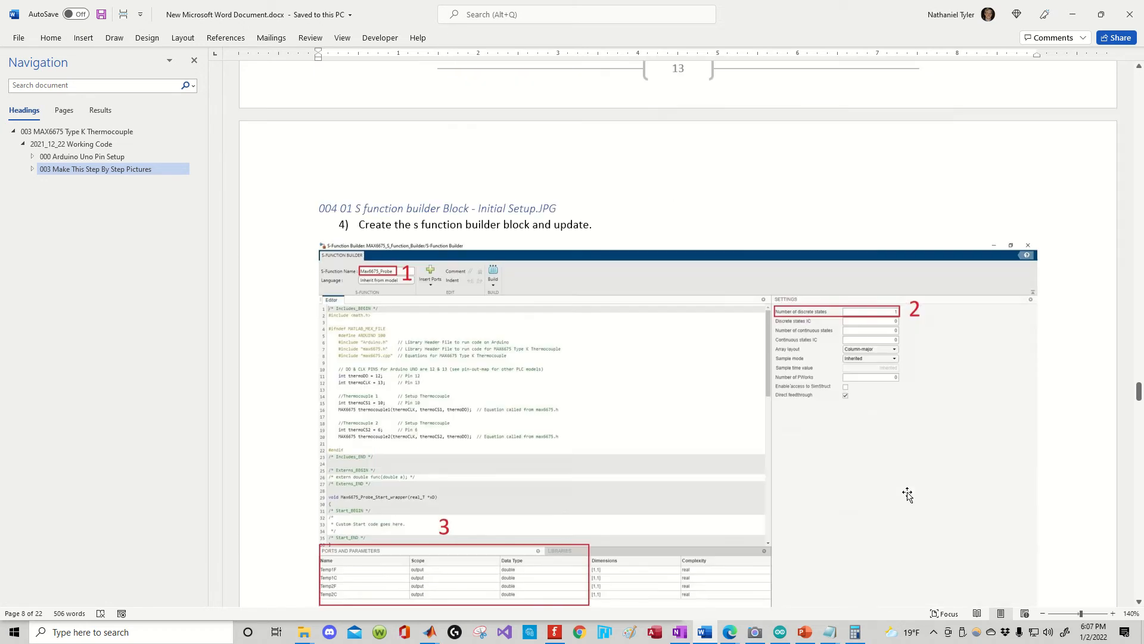
scroll(905, 492, down, 1)
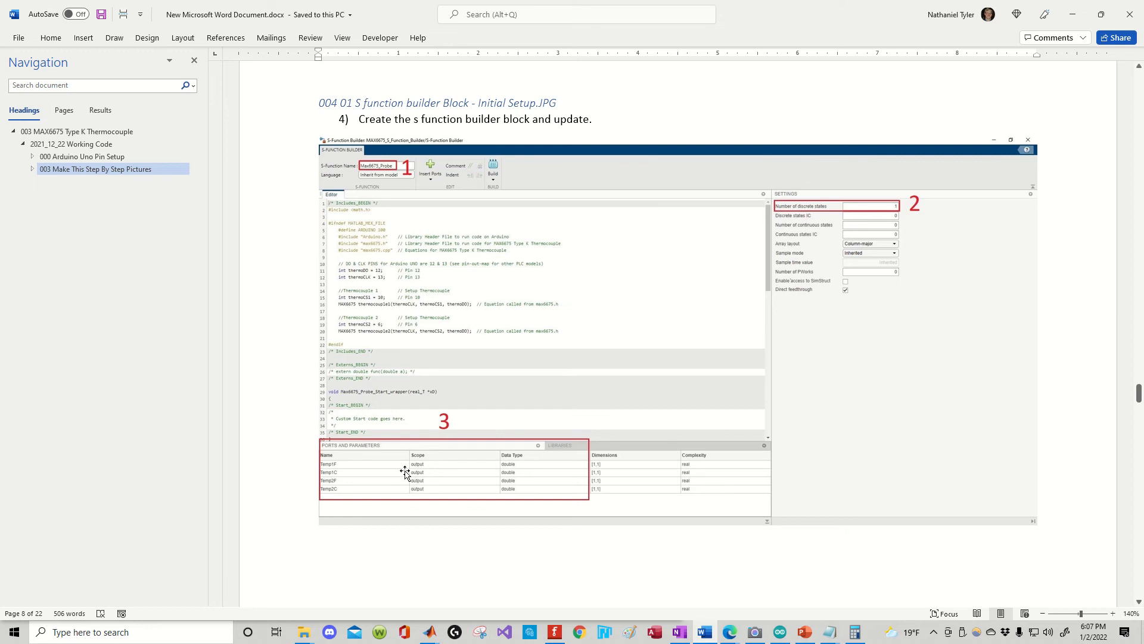
scroll(391, 462, down, 10)
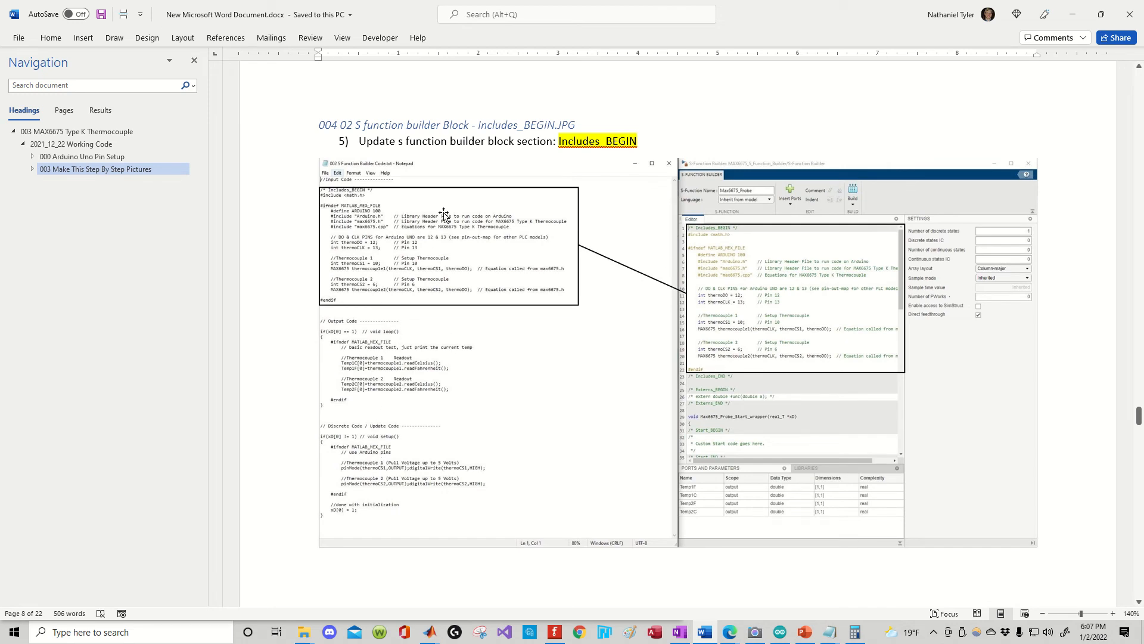
scroll(509, 286, down, 3)
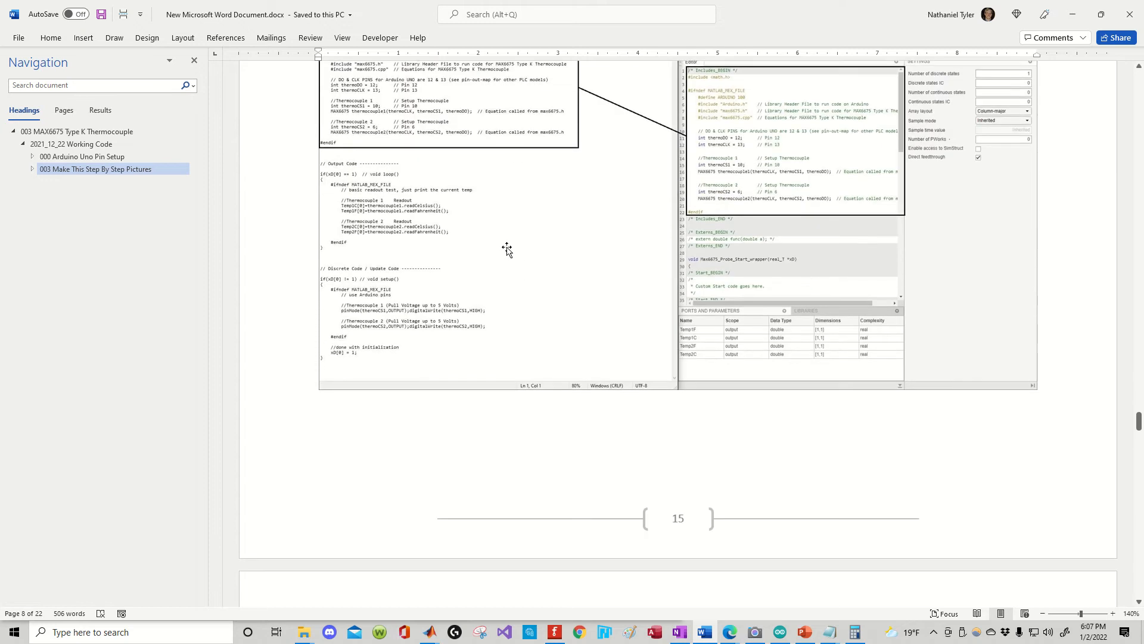
scroll(513, 203, down, 10)
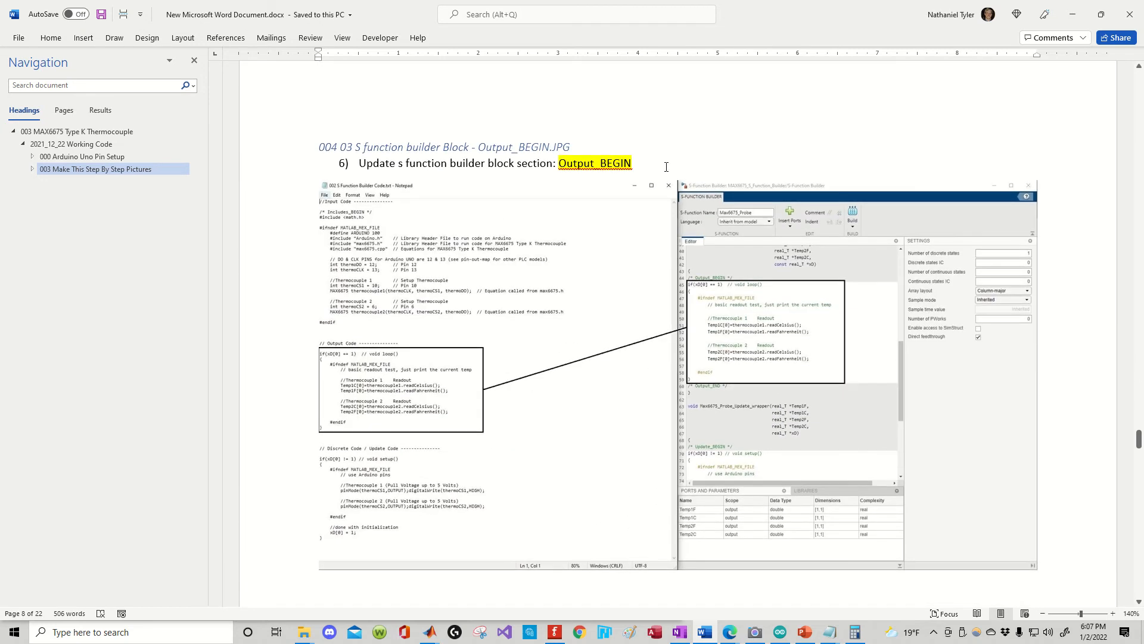
scroll(687, 373, down, 8)
scroll(687, 372, down, 5)
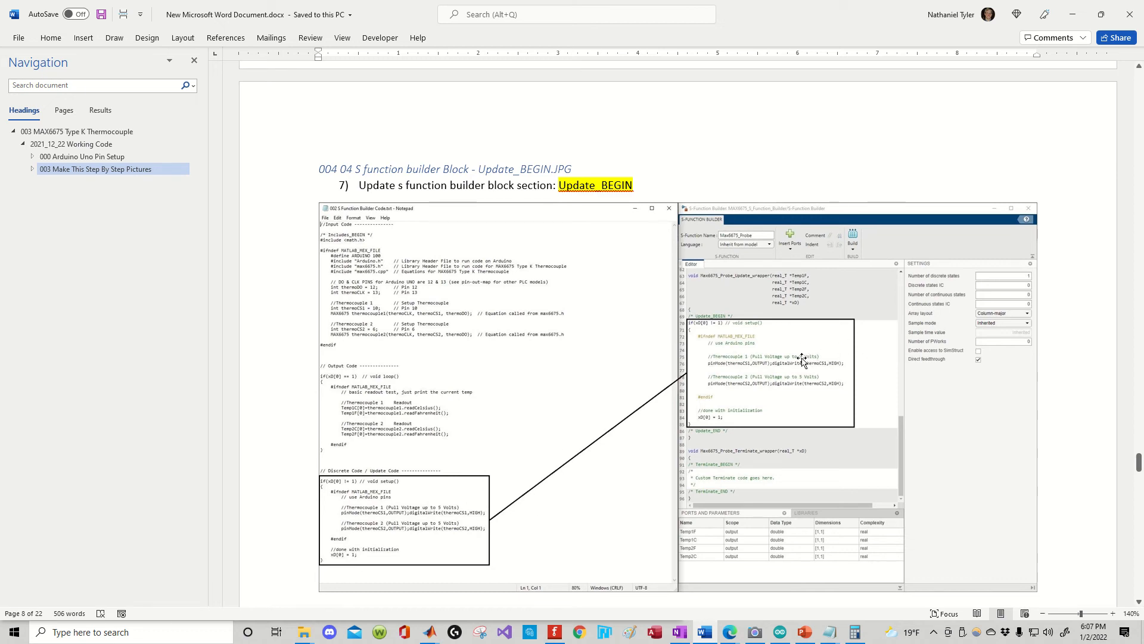
Step: Read the instructions for building the TLC wrapper, adding extern "C" to the wrapper code and changing its extension to .cpp
scroll(769, 358, down, 15)
scroll(686, 419, down, 3)
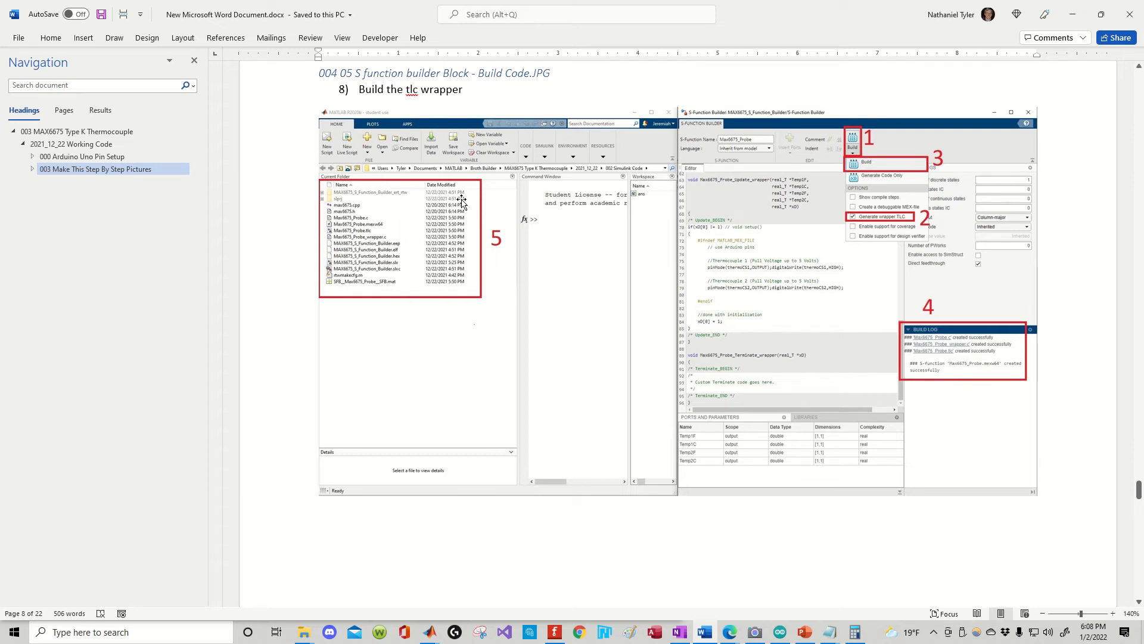
scroll(539, 304, down, 10)
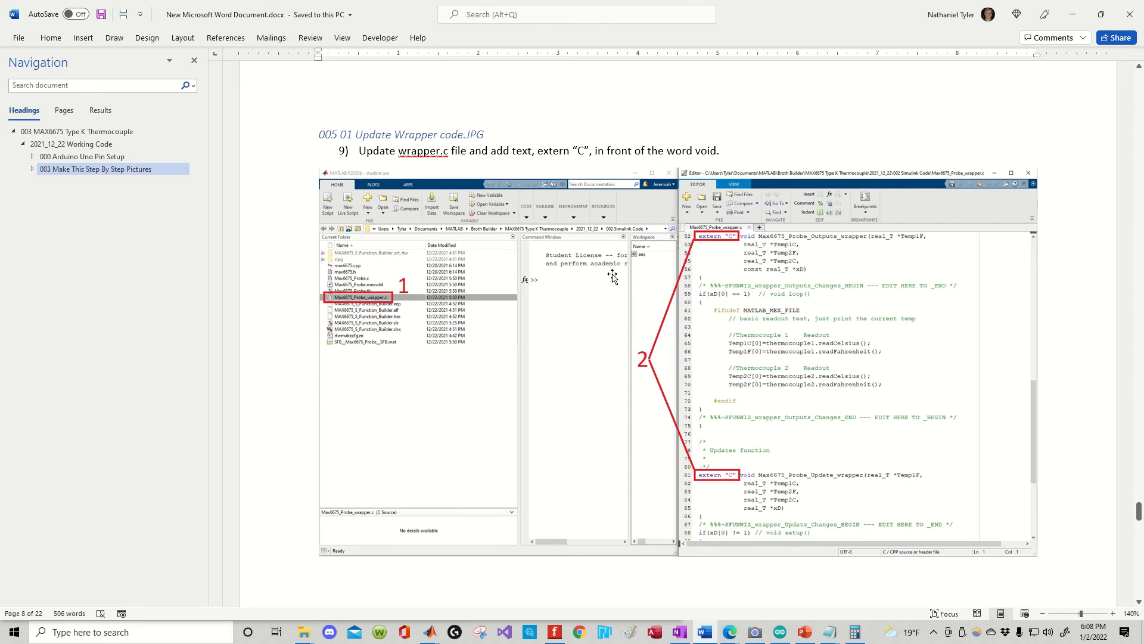
scroll(613, 277, down, 10)
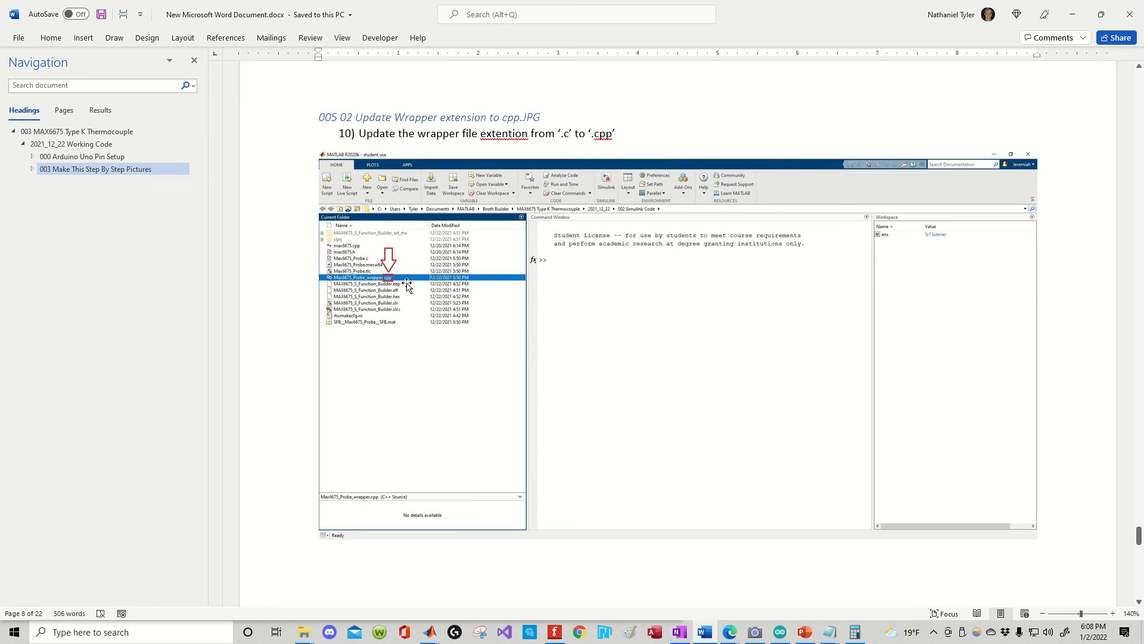
Step: Examine the final instructions for running the model on the Arduino Uno and observing real-time thermocouple temperatures
scroll(407, 285, down, 10)
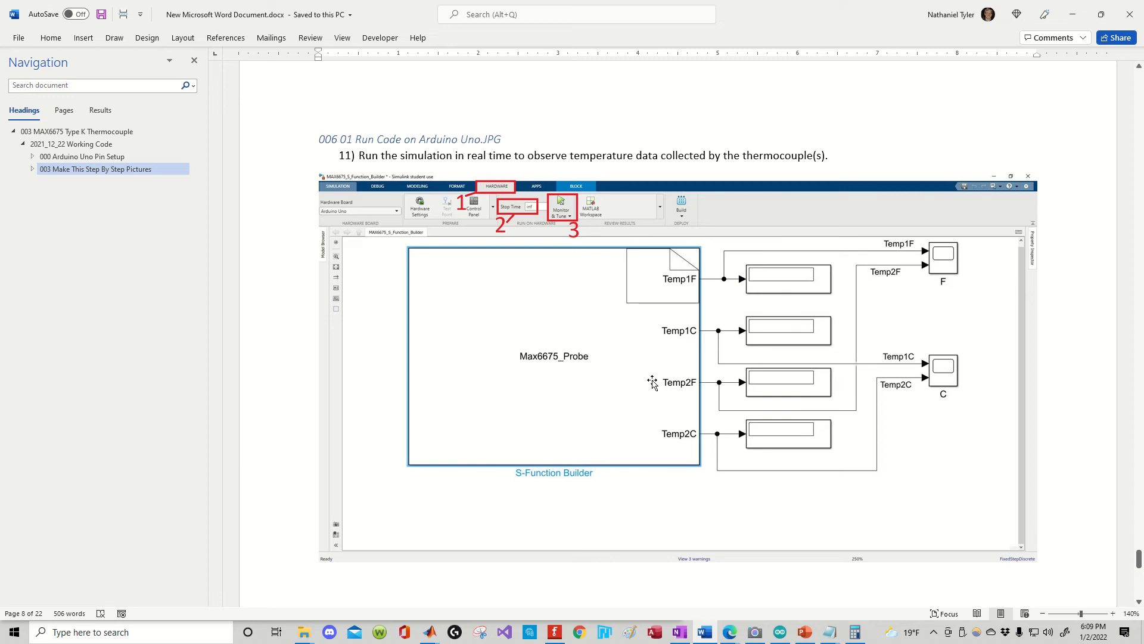
scroll(658, 396, down, 15)
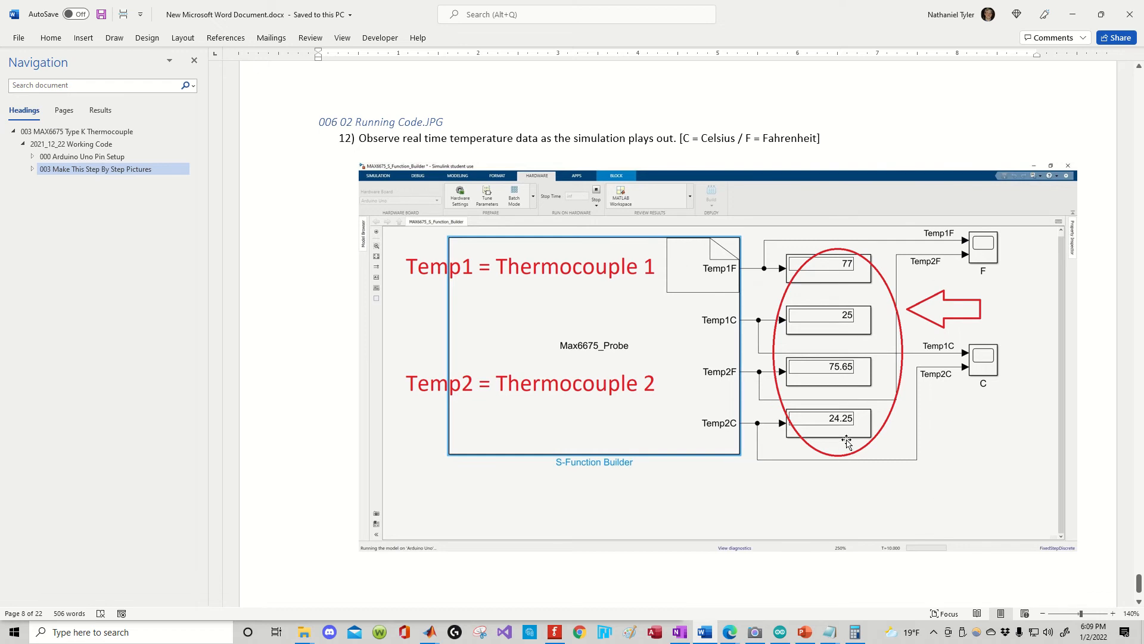
Step: Switch to the running MAX6675_S_Function_Builder model in Simulink, stop it on the hardware and close its window
scroll(808, 436, down, 3)
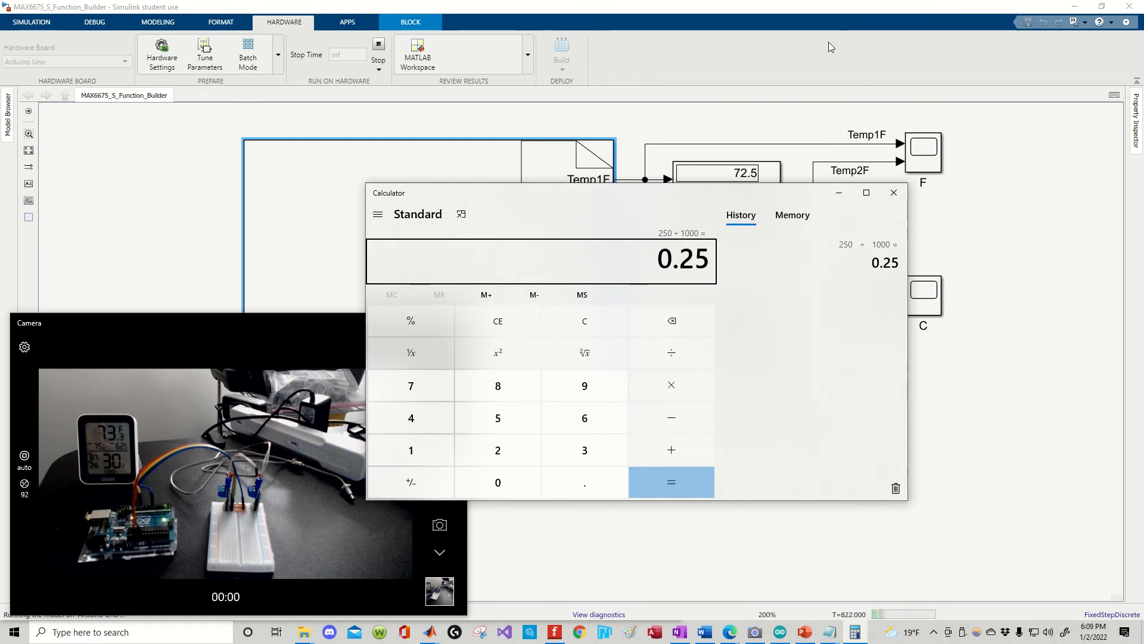
click(1000, 270)
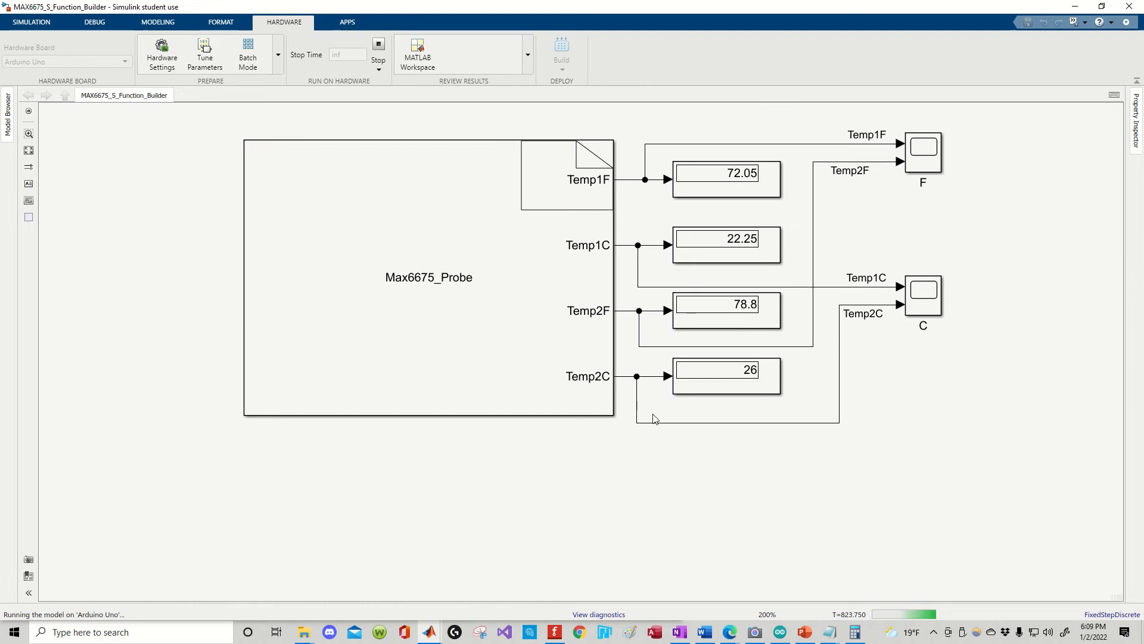
click(377, 48)
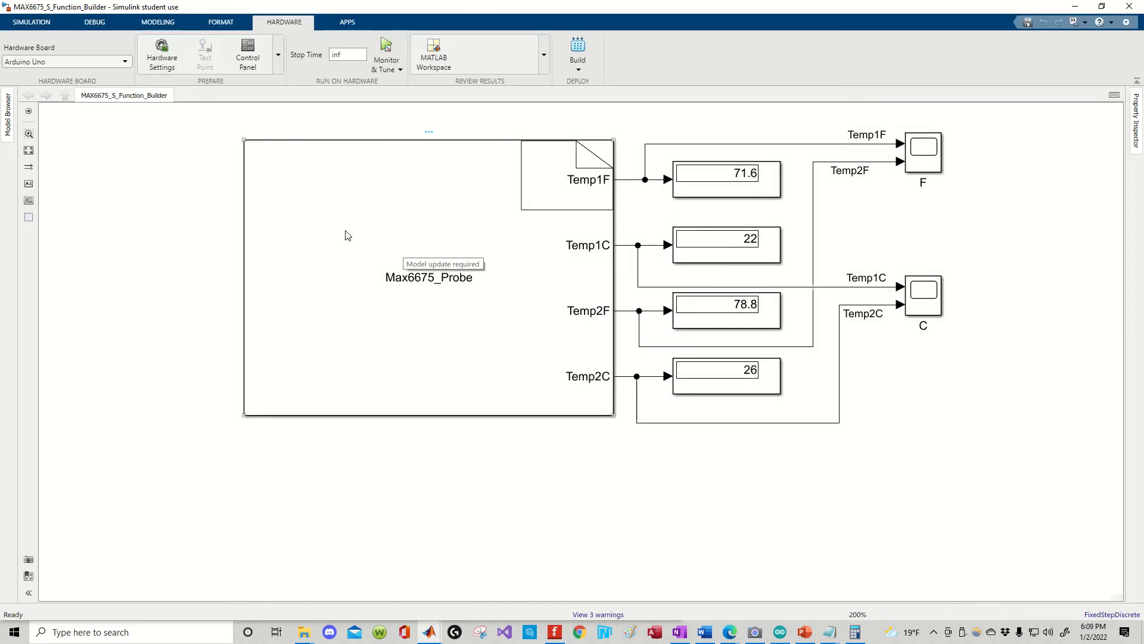
drag(460, 11, 1143, 44)
click(1130, 19)
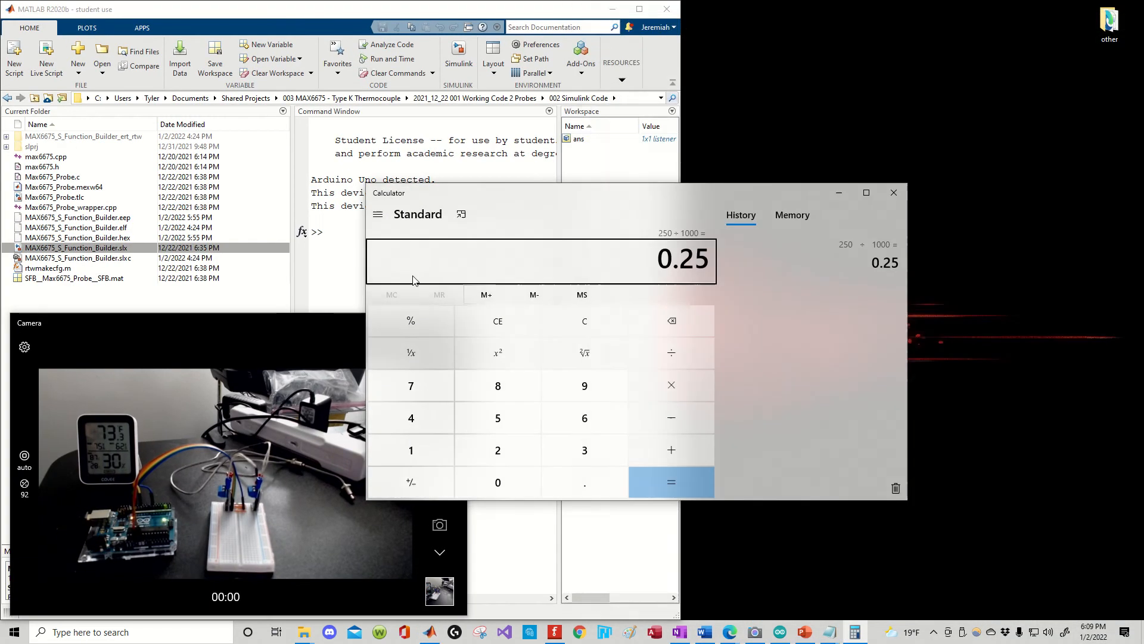
Step: Close Calculator and bring the MATLAB window to the front of the Camera view
click(349, 28)
click(897, 193)
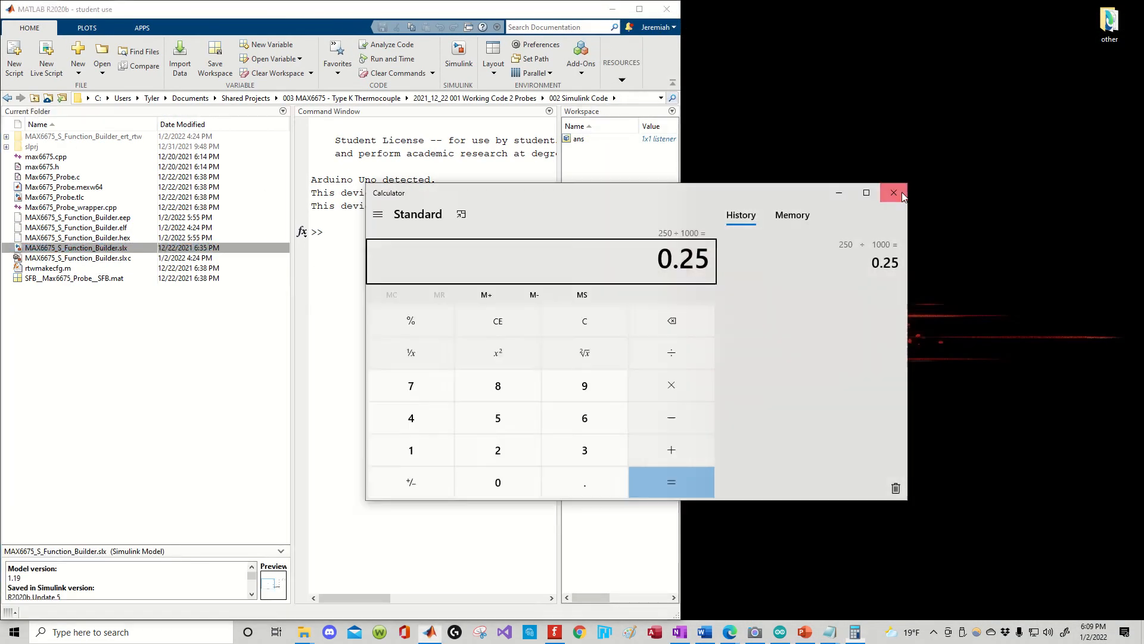
click(136, 346)
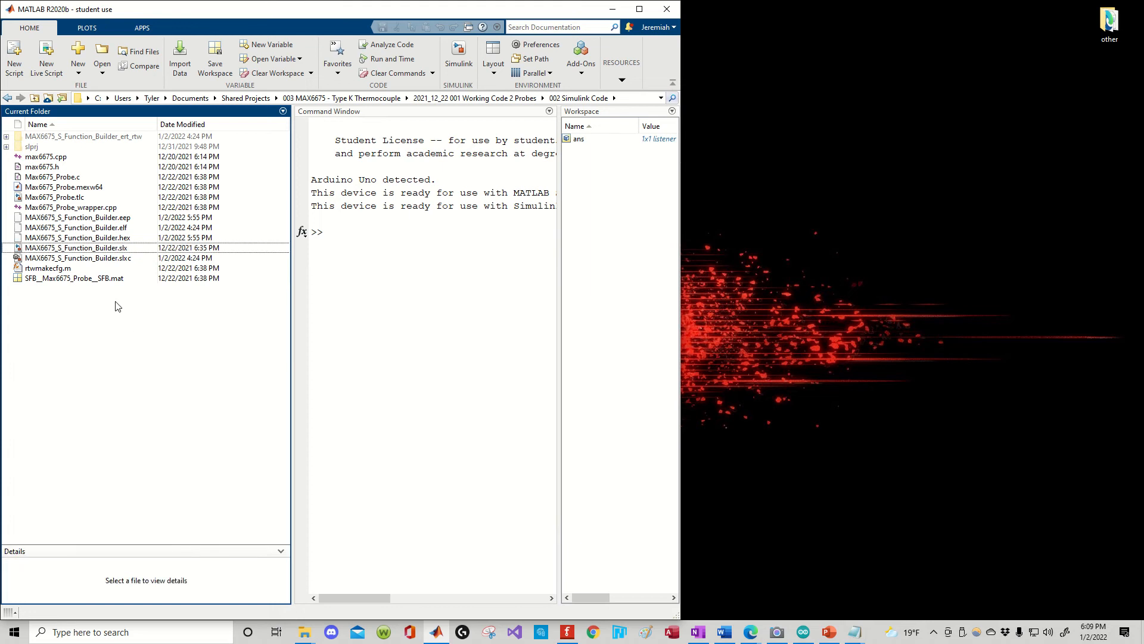
Step: Create a folder named "2022_01_02 002 Demo Code" inside the 003 MAX6675 - Type K Thermocouple folder and open it
click(384, 98)
right_click(80, 175)
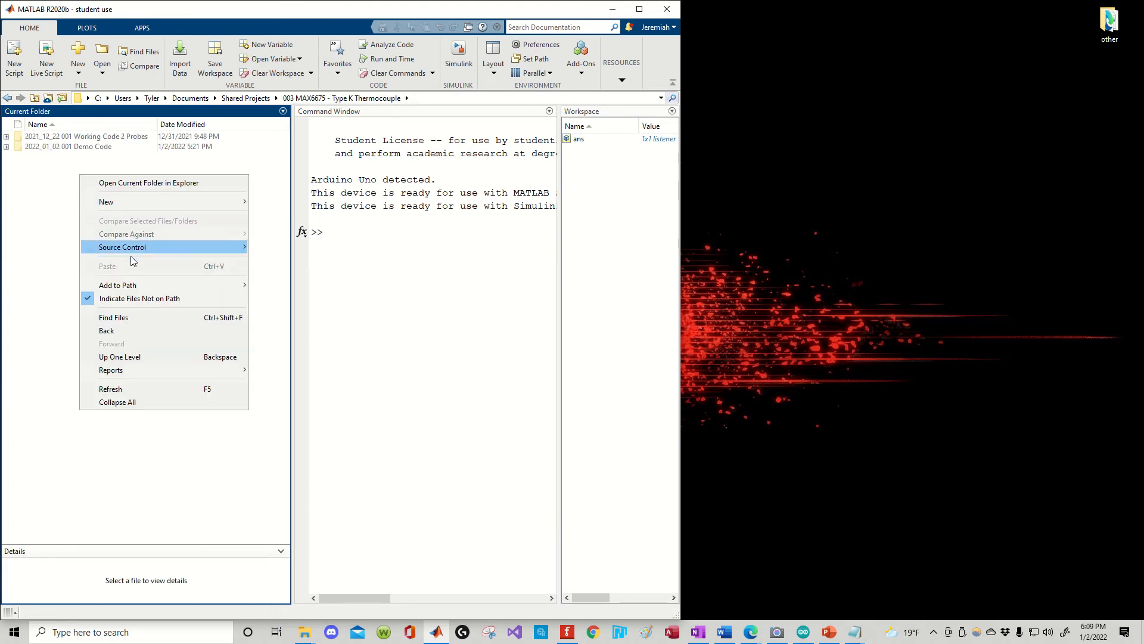
key(alt+Tab)
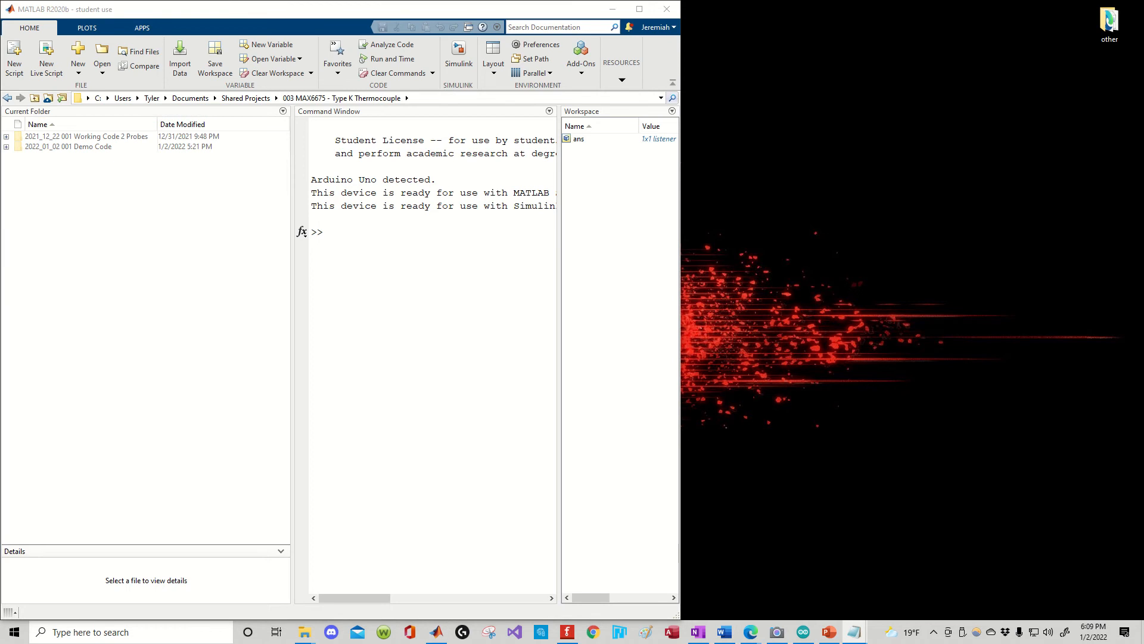
right_click(82, 180)
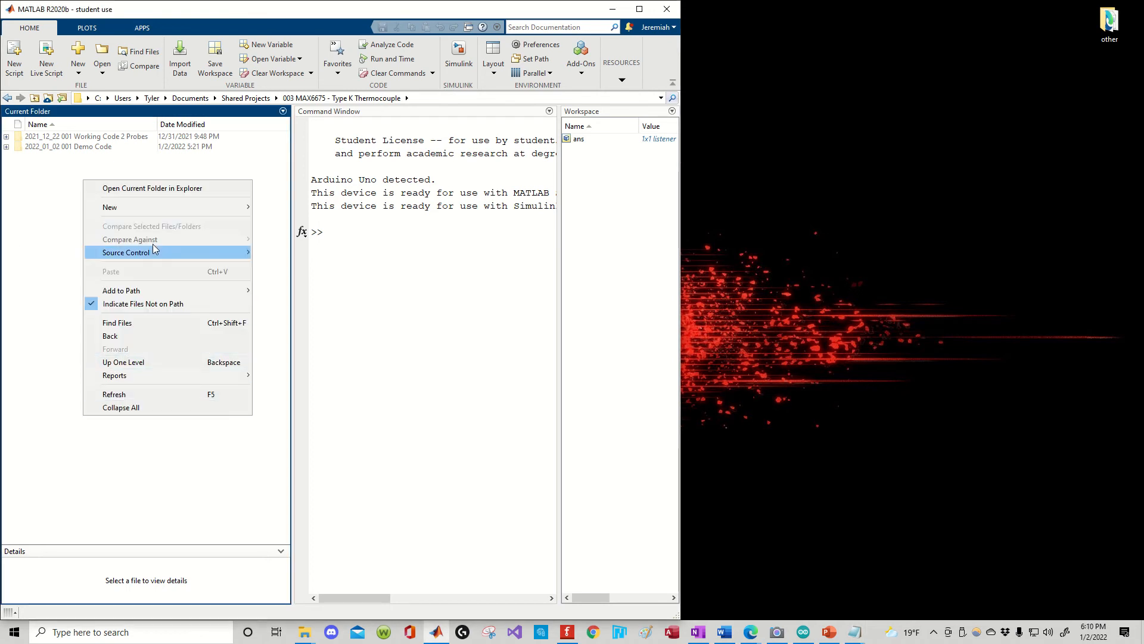
mouse_move(164, 208)
click(277, 207)
text(2022_01_02 002 Demo Code)
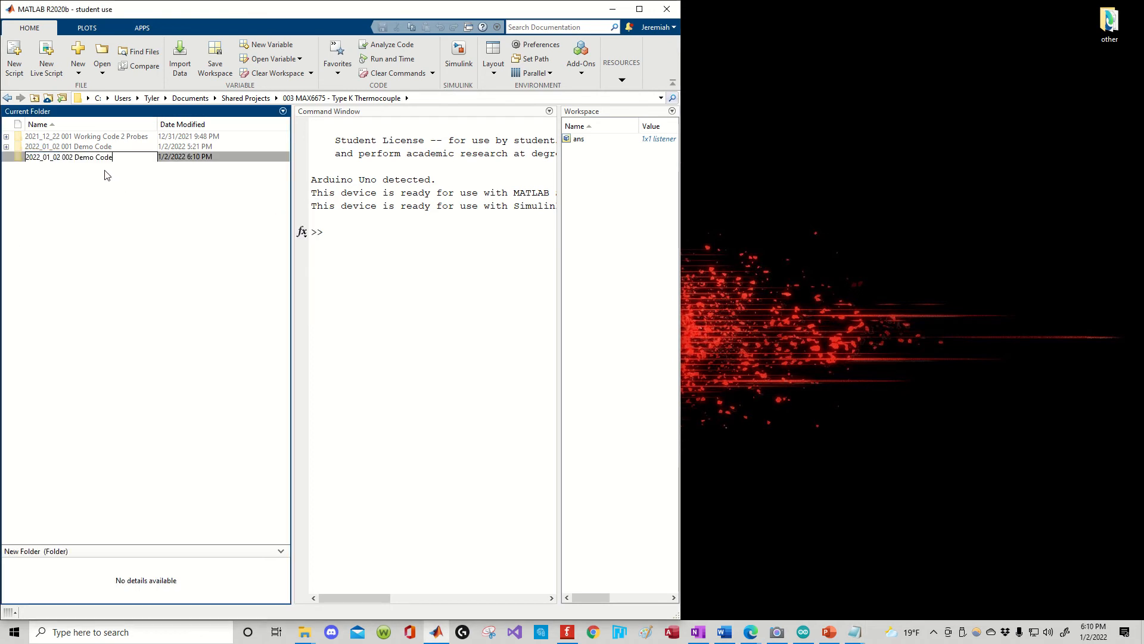
key(Return)
double_click(89, 156)
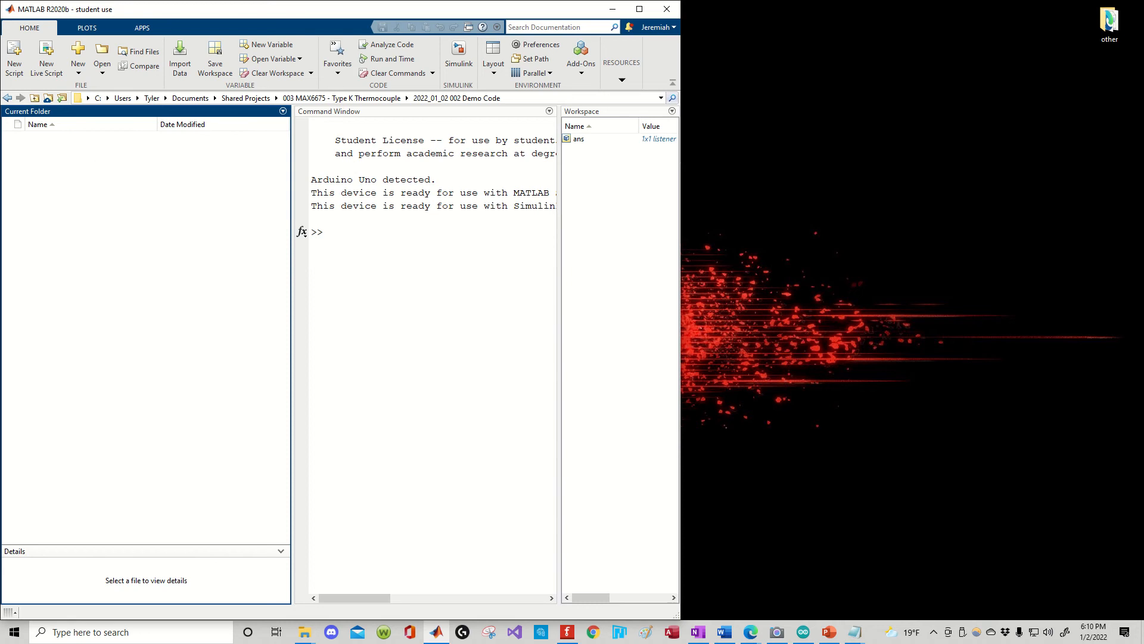
Step: Create a subfolder named "002 Simulink Code" in the new demo code folder
right_click(38, 151)
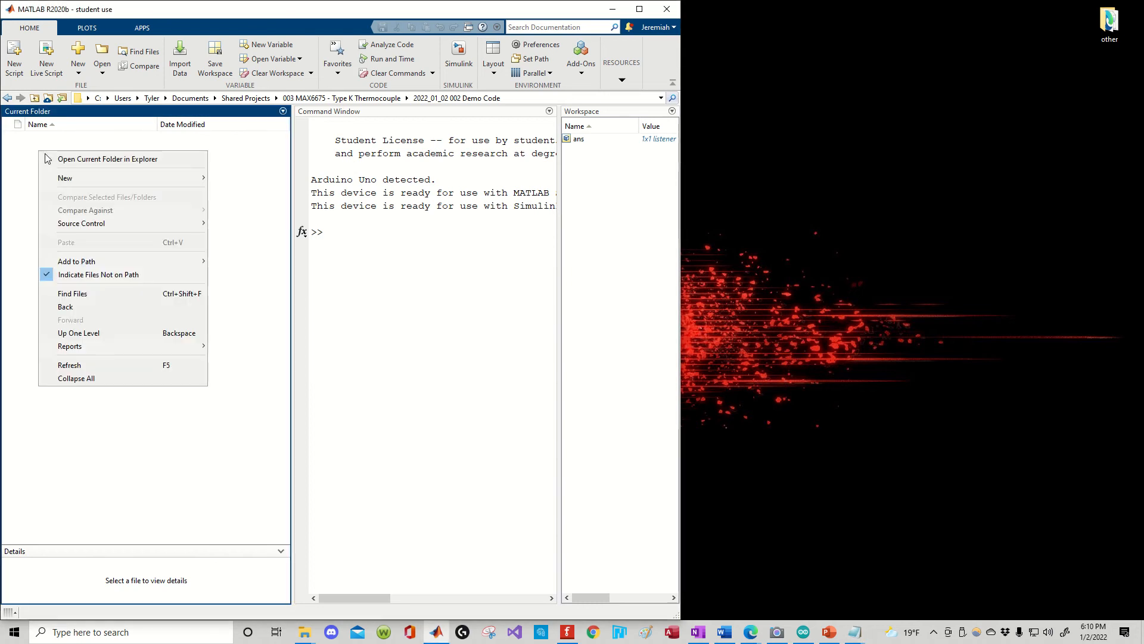
mouse_move(90, 179)
click(266, 175)
text(002 Simulink Code)
key(Return)
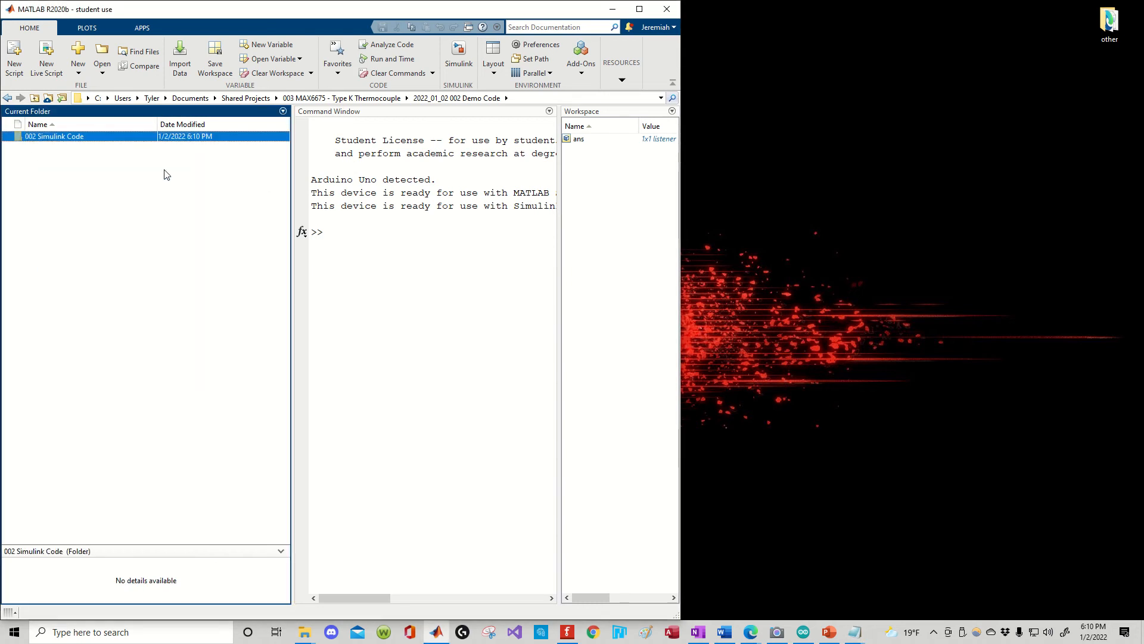
Step: Copy 002 S Function Builder Code.txt from 2021_12_22 001 Working Code 2 Probes into the 2022_01_02 002 Demo Code folder
click(313, 98)
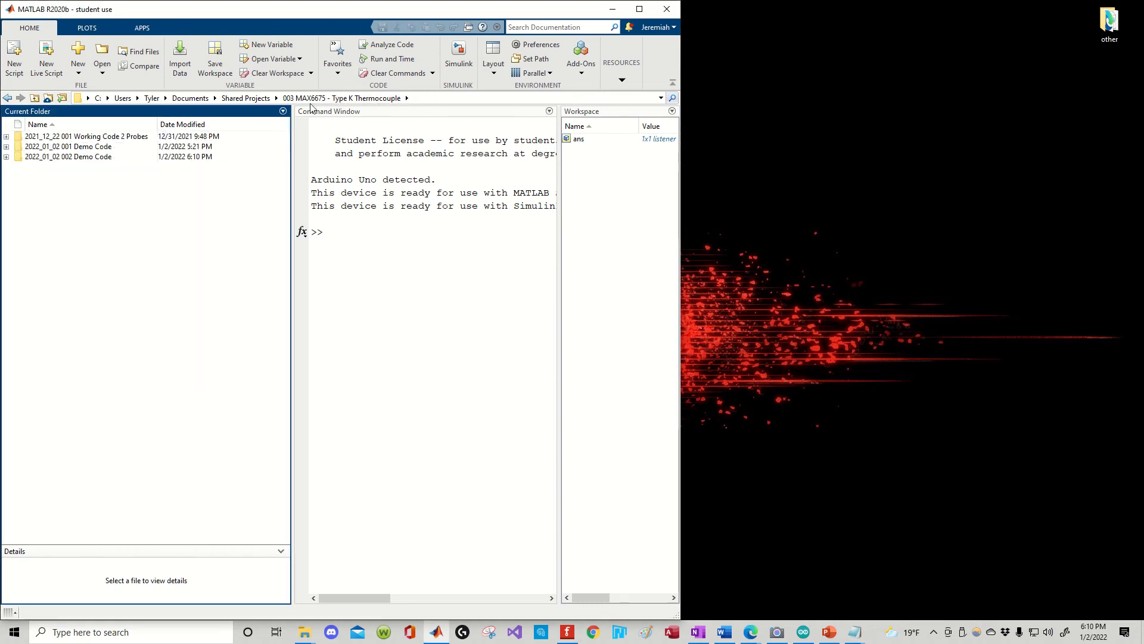
double_click(59, 136)
click(82, 209)
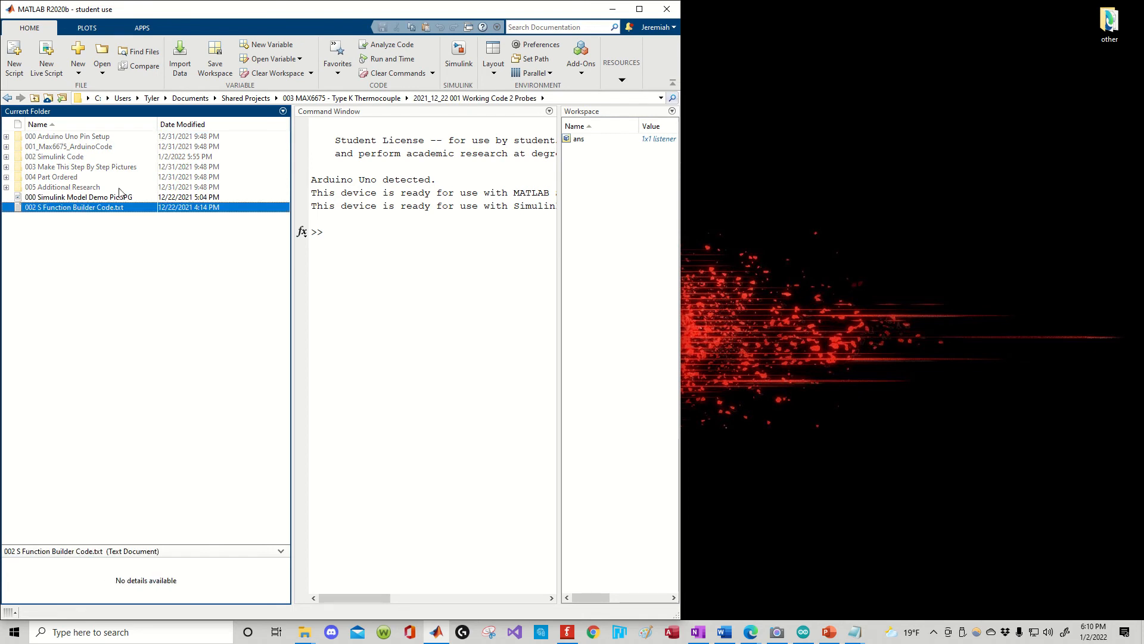
click(342, 98)
double_click(81, 157)
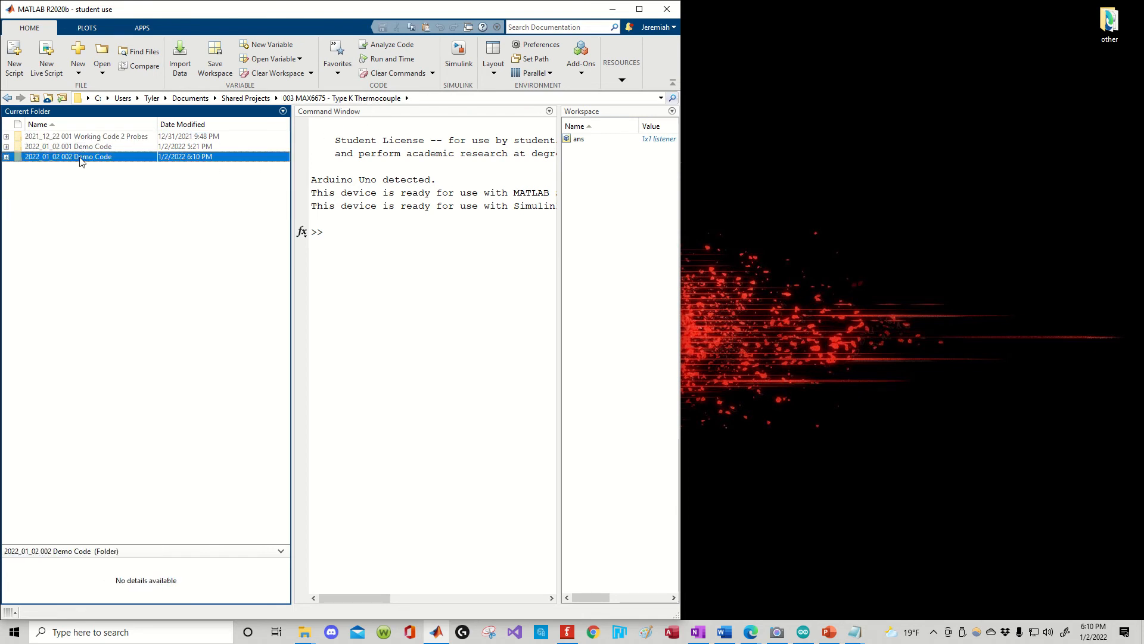
key(ctrl+v)
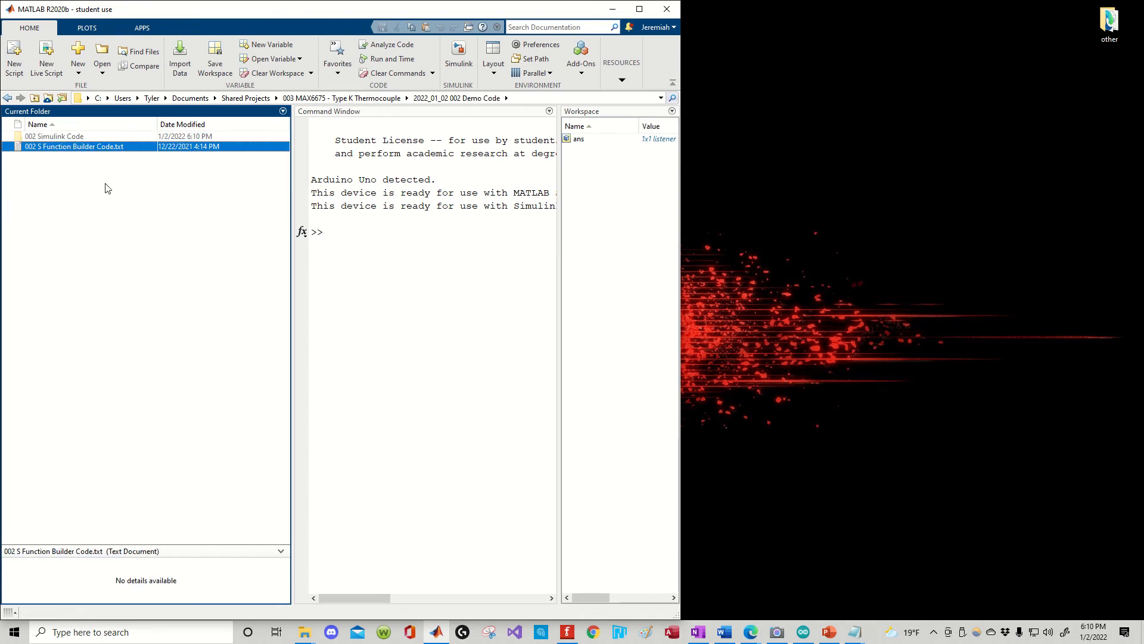
Step: Review the input, output and update code sections in the copied 002 S Function Builder Code.txt and close the file
double_click(72, 147)
scroll(876, 275, down, 4)
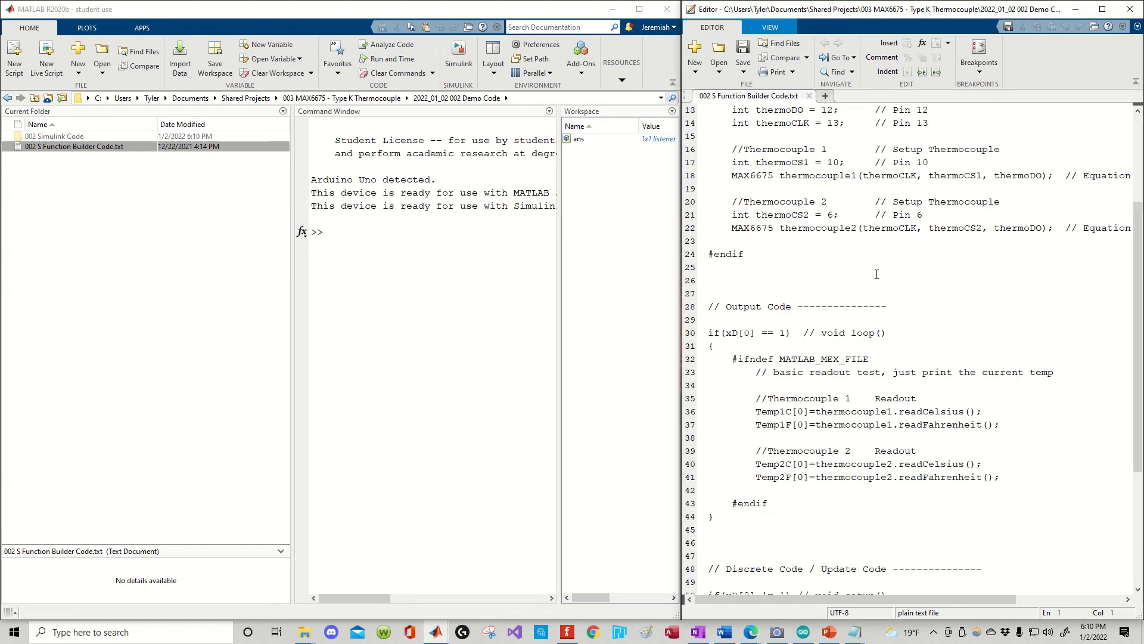
scroll(877, 274, down, 5)
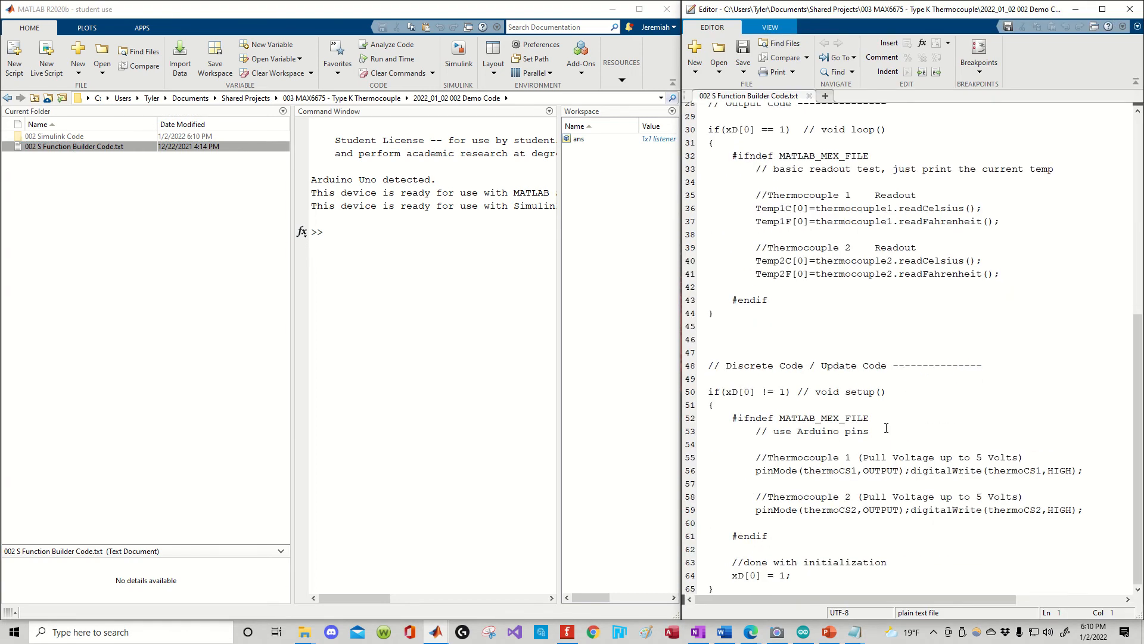
scroll(843, 403, up, 9)
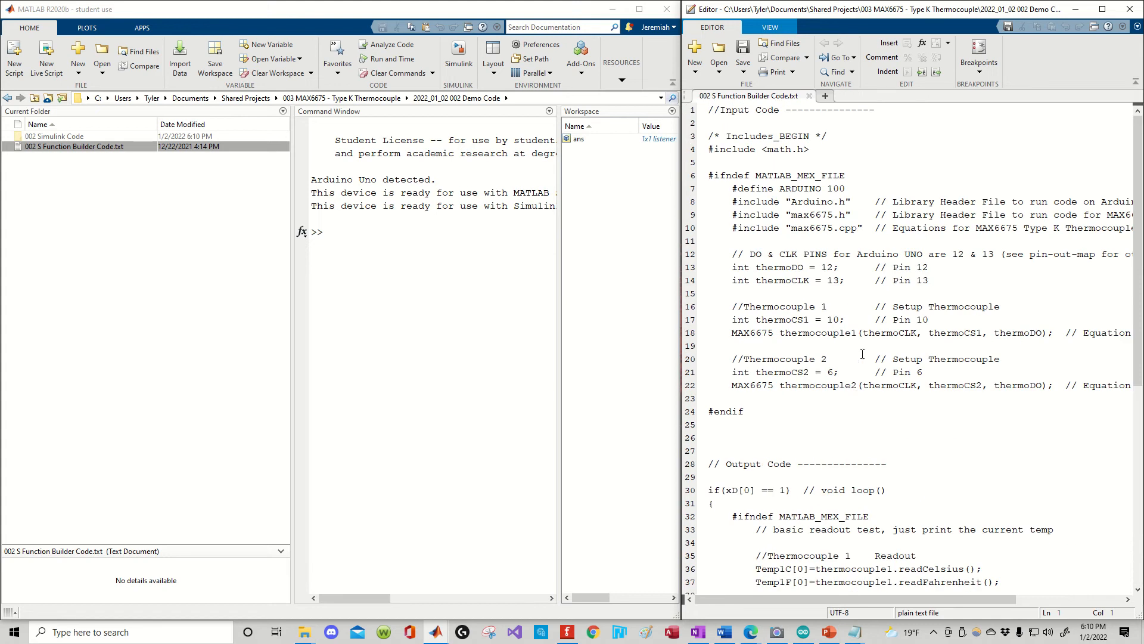
click(810, 96)
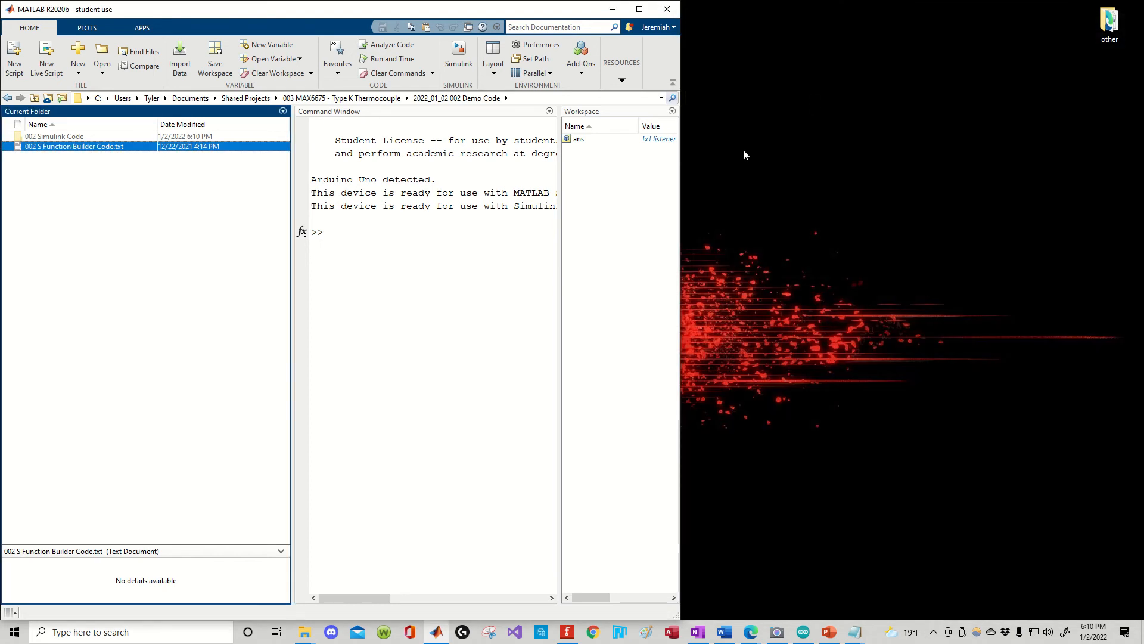
Step: Open the 002 Simulink Code folder and copy max6675.cpp and max6675.h into it from the Arduino MAX6675-library-master folder
double_click(54, 138)
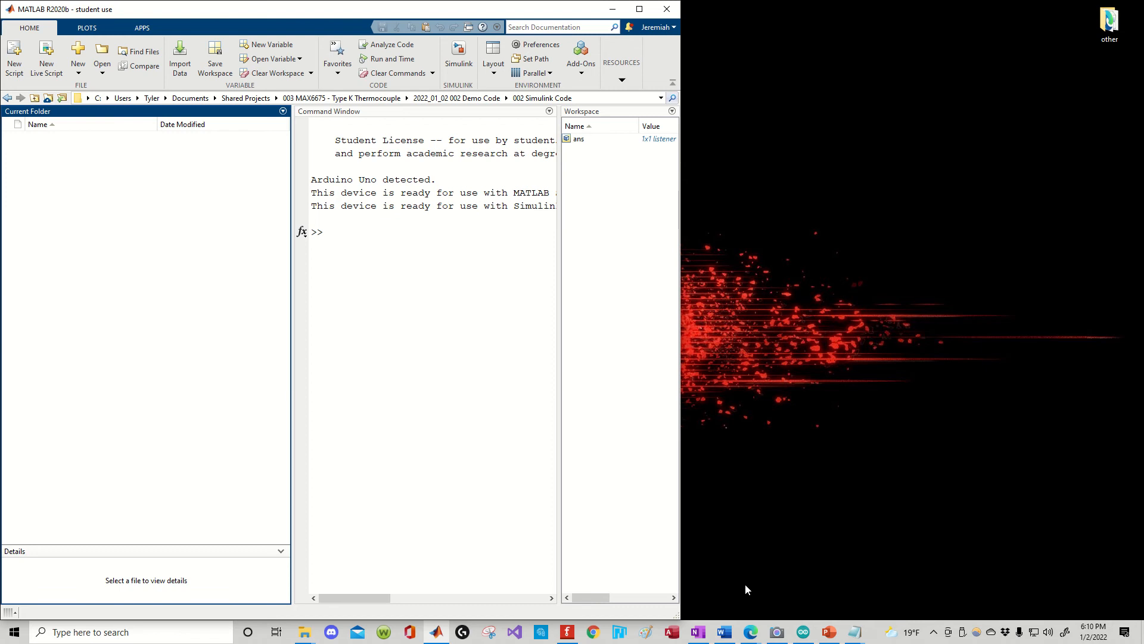
click(806, 633)
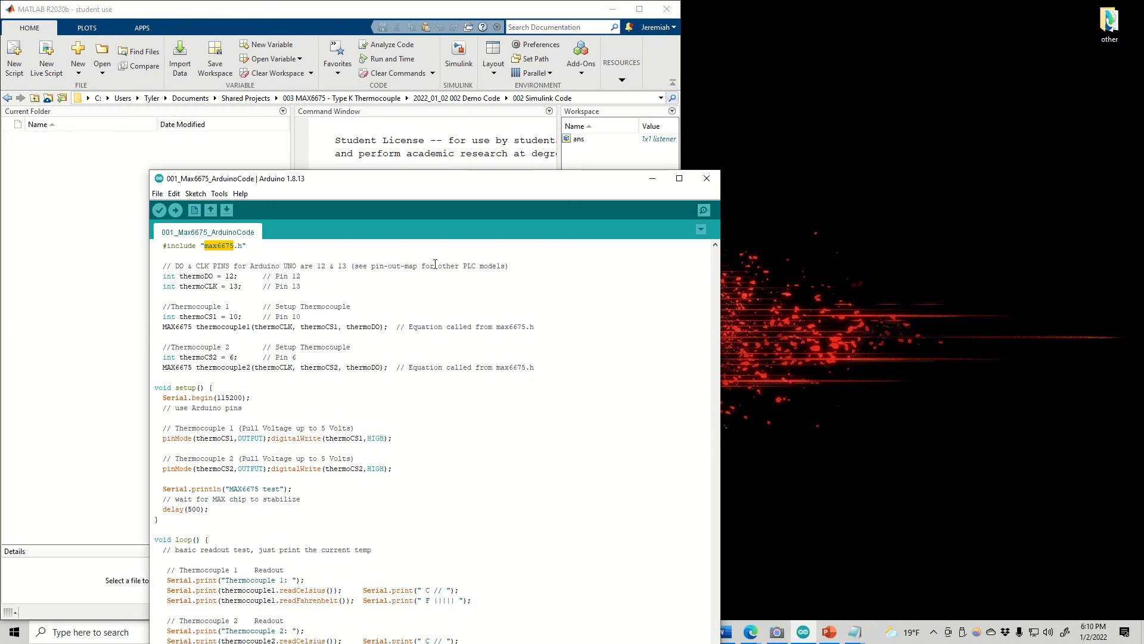
click(652, 178)
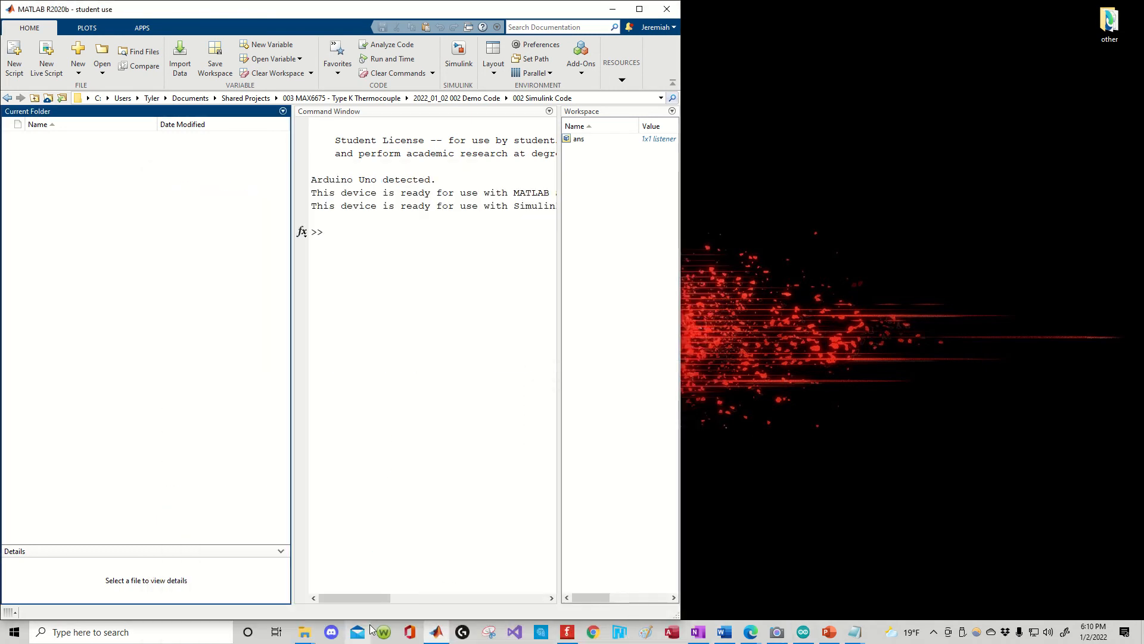
mouse_move(308, 635)
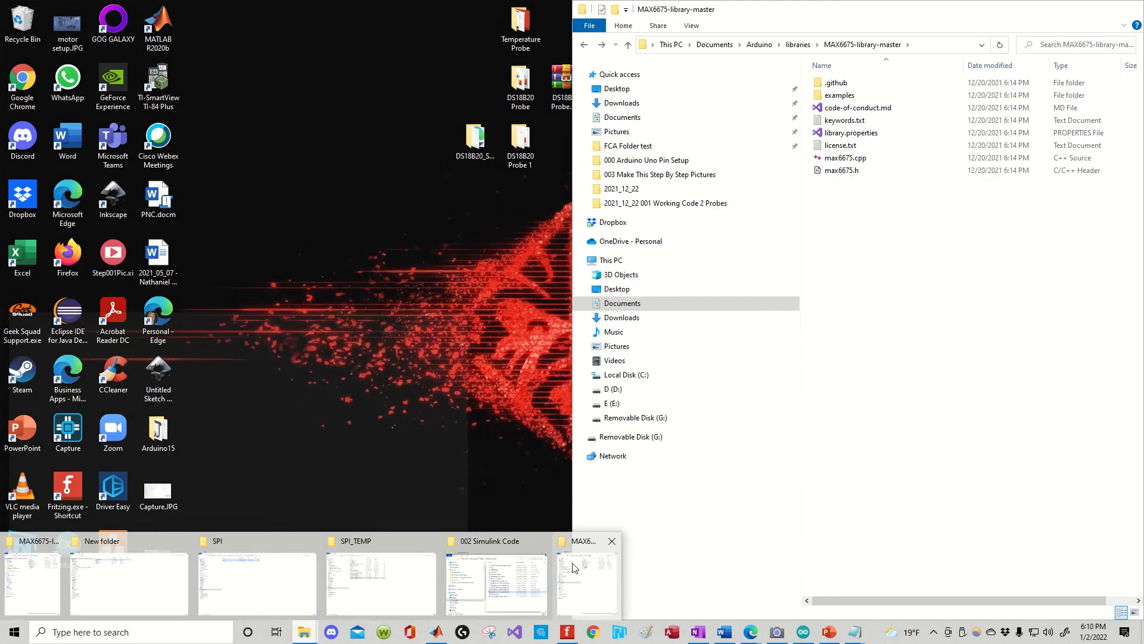
click(574, 567)
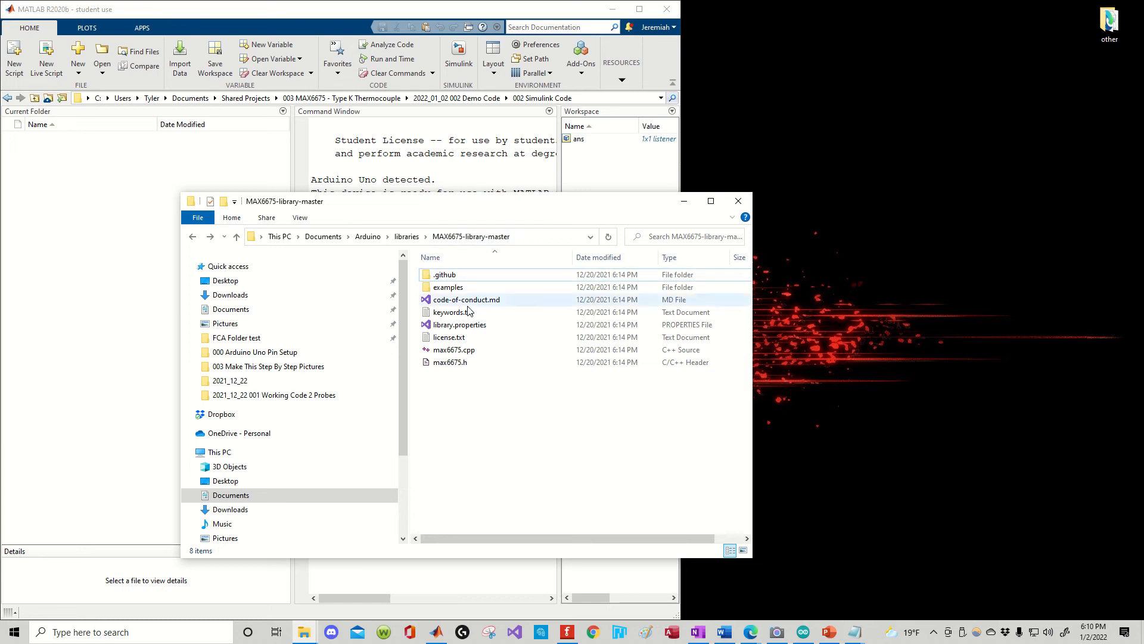
drag(462, 363, 148, 247)
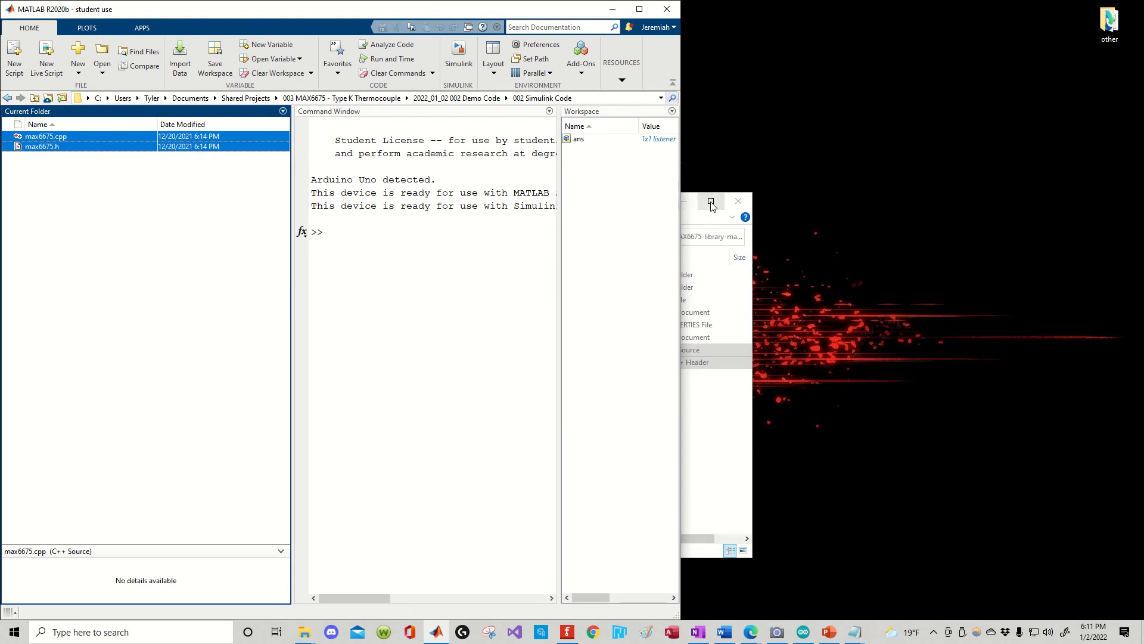
click(249, 257)
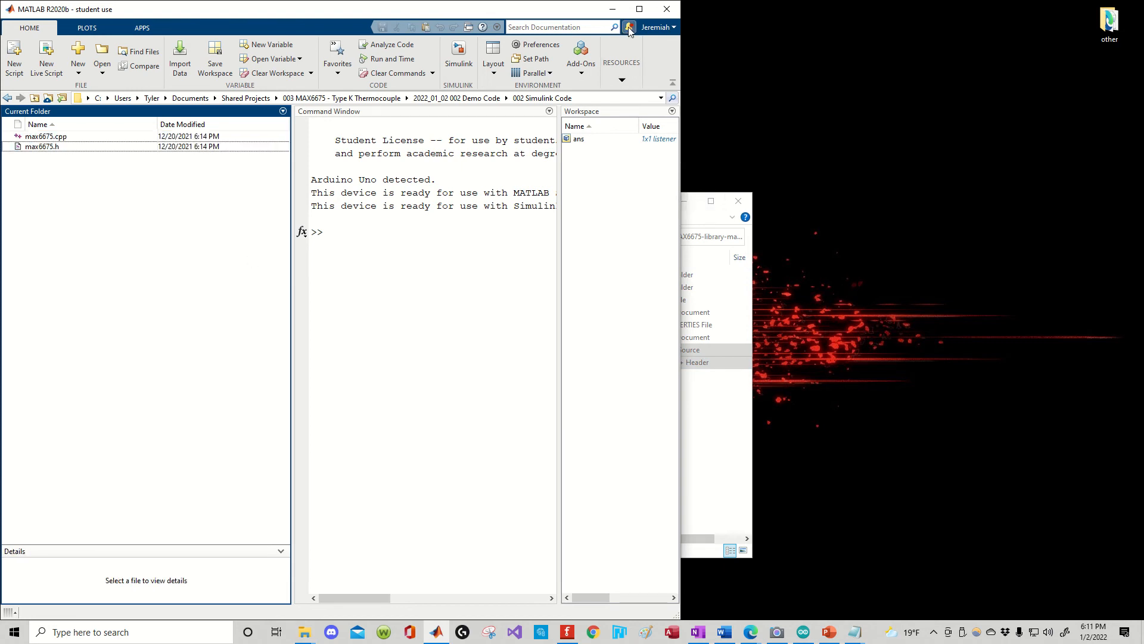
Step: Create a blank Simulink model and place its window beside MATLAB
click(459, 55)
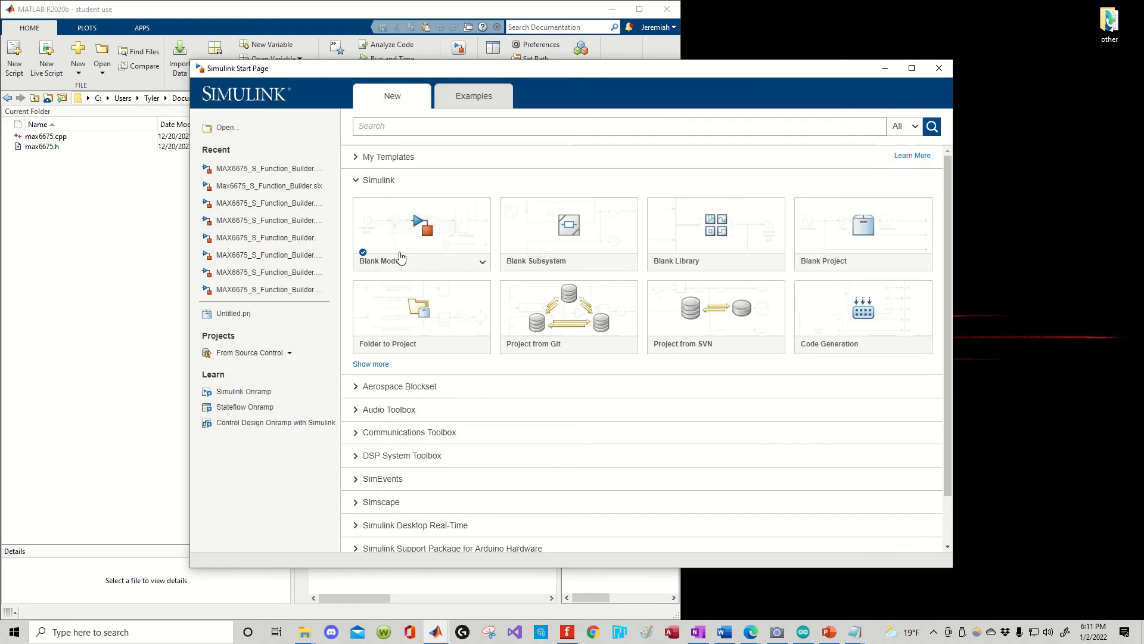
click(404, 249)
click(441, 177)
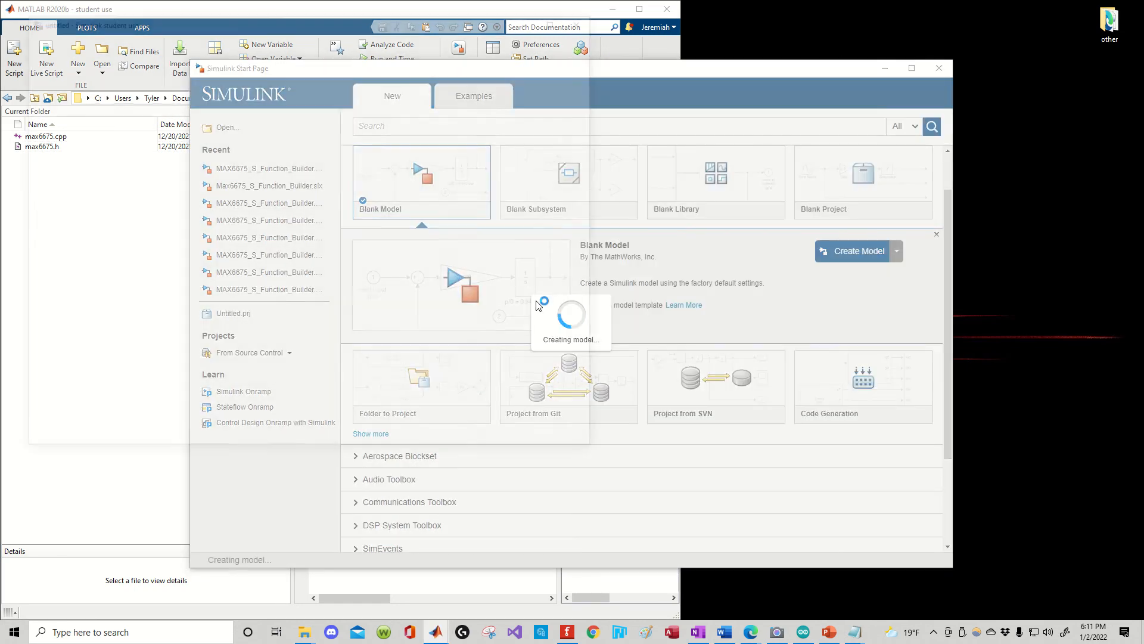
drag(360, 21, 1142, 119)
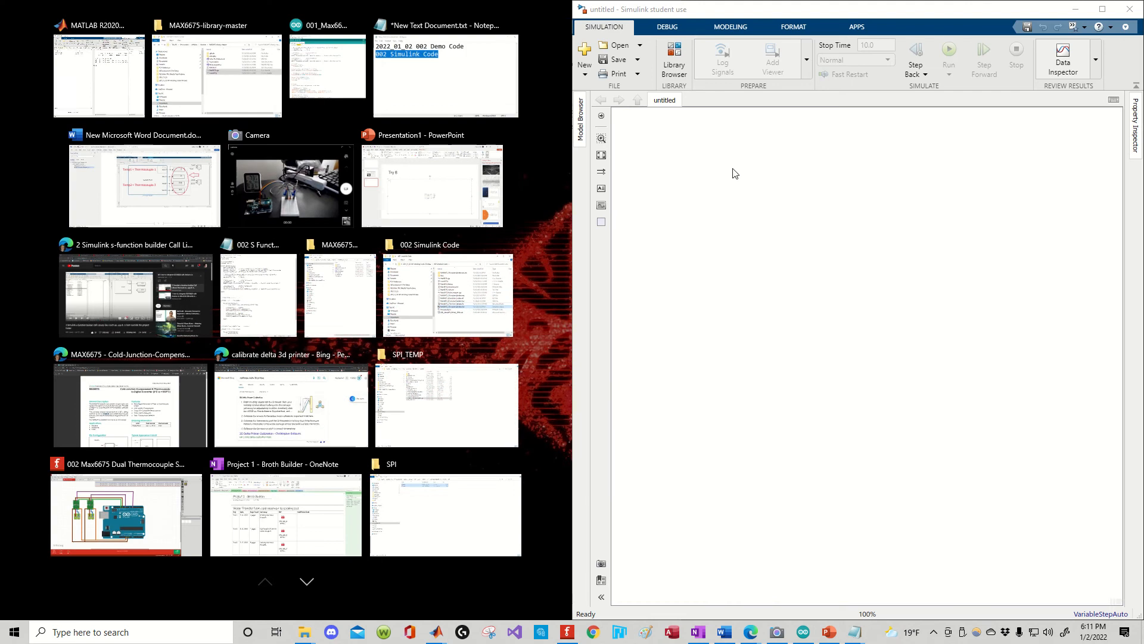
click(456, 6)
Step: Save the blank model as Max6675_S_Function_Builder.slx in the 002 Simulink Code folder
key(ctrl+s)
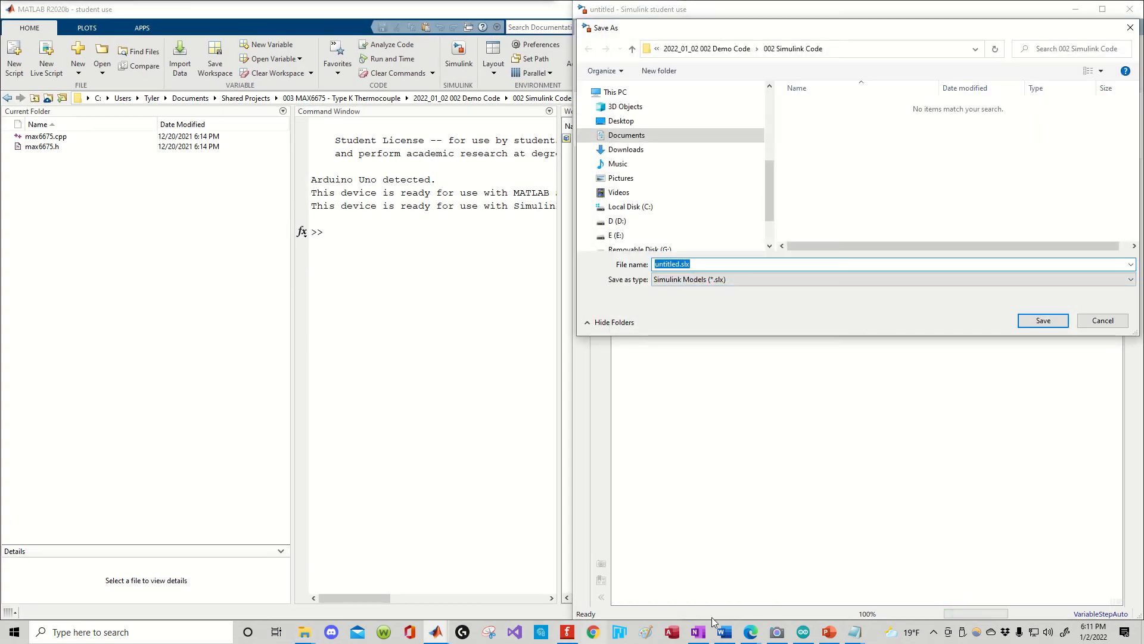
click(735, 632)
click(734, 632)
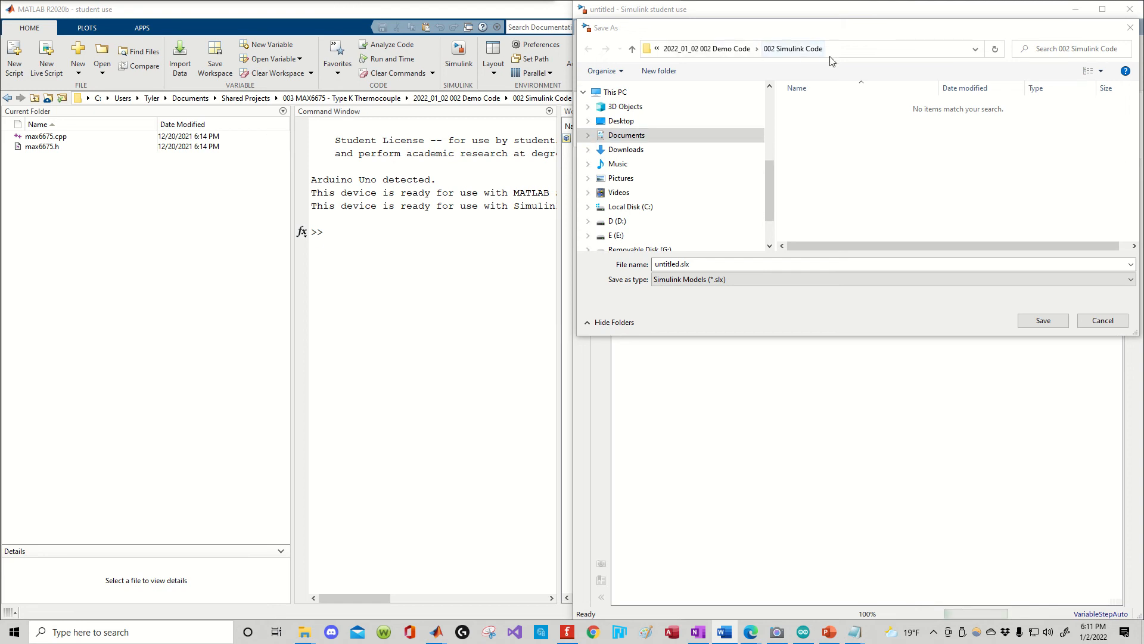
drag(681, 265, 585, 269)
text(Max6.slx)
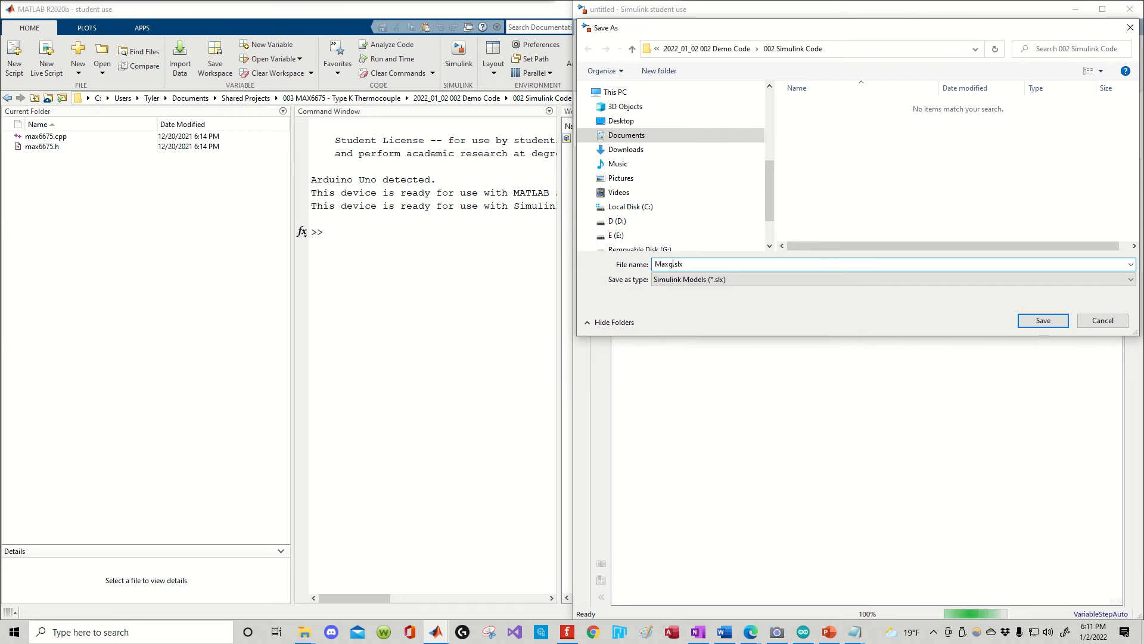
text(667)
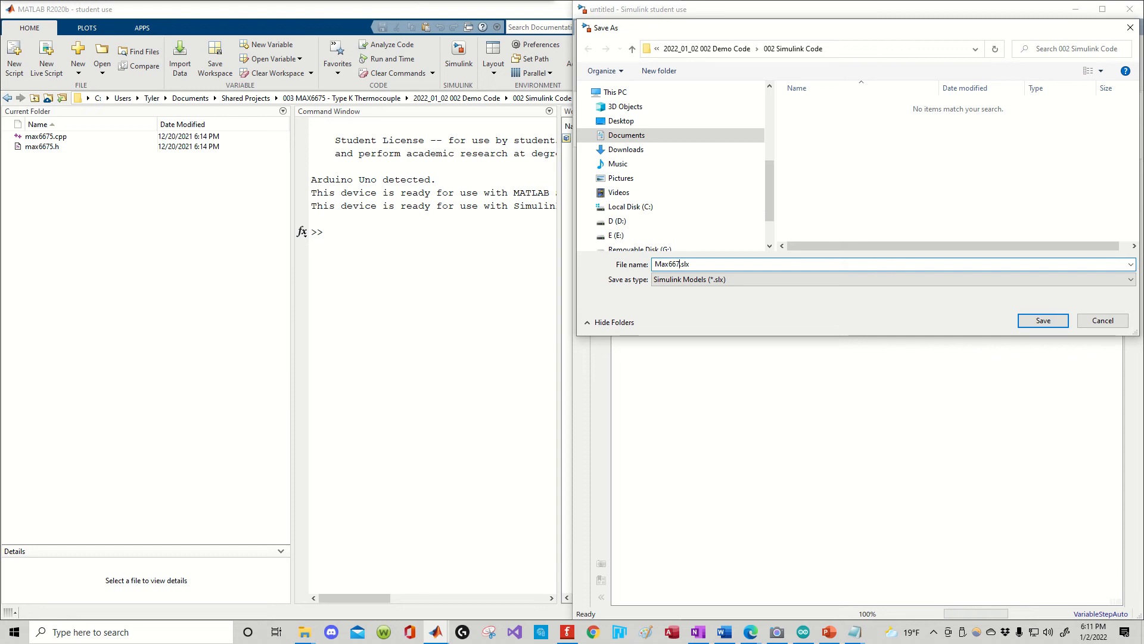
text(5_S_Function_Bui)
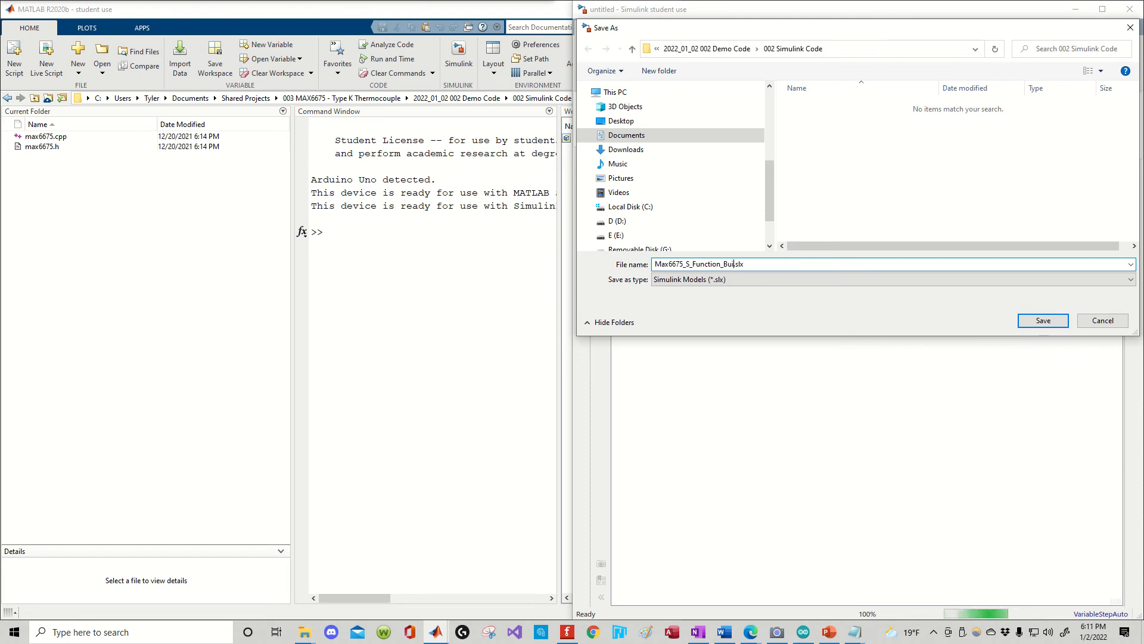
text(lder)
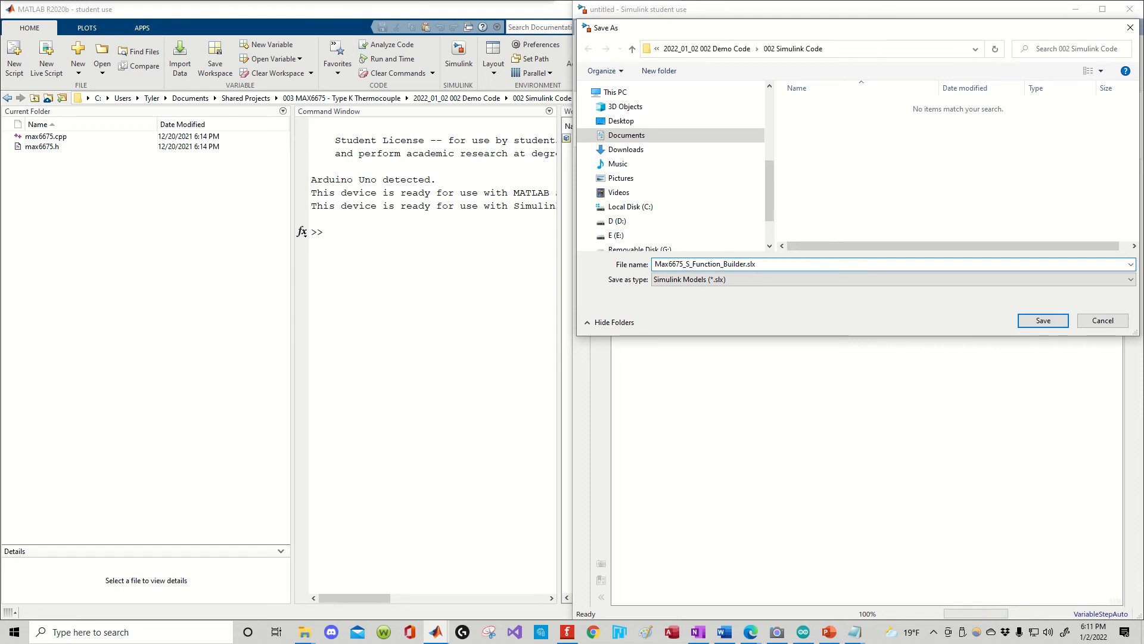
key(Return)
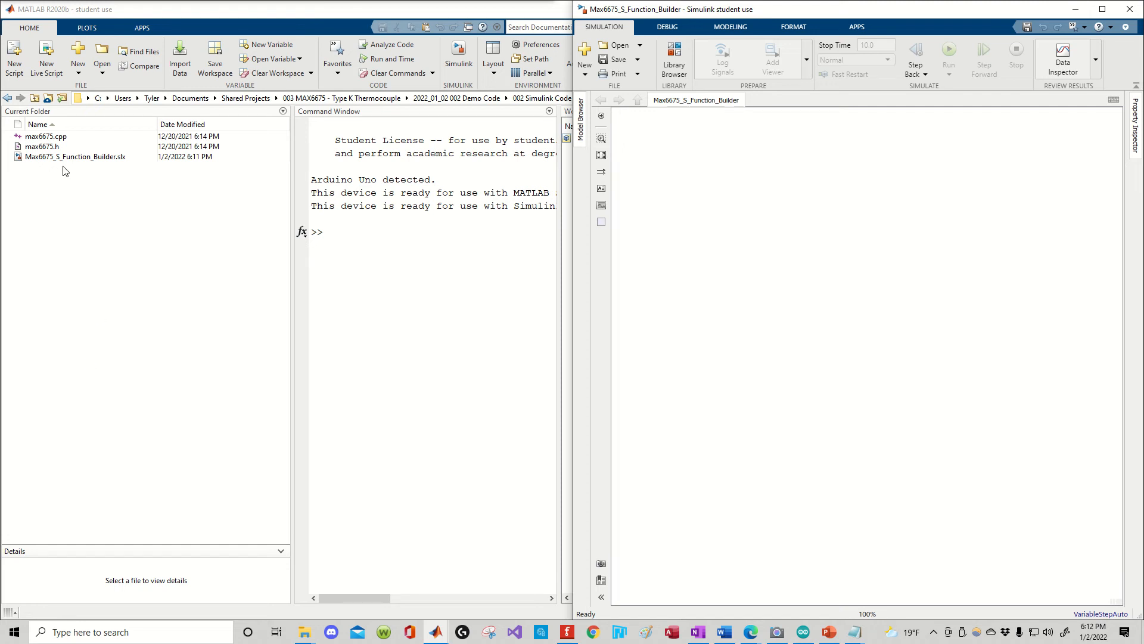
Step: Start the Simulink Coder app and set the model's hardware board to Arduino Uno in the configuration parameters
click(840, 26)
click(1078, 60)
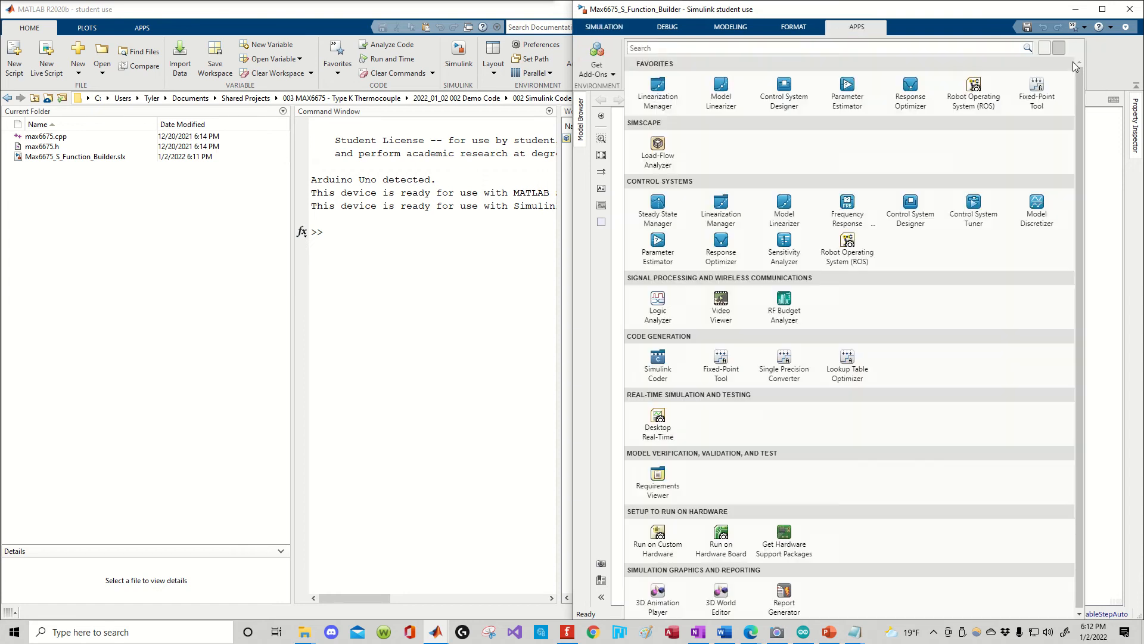
click(664, 364)
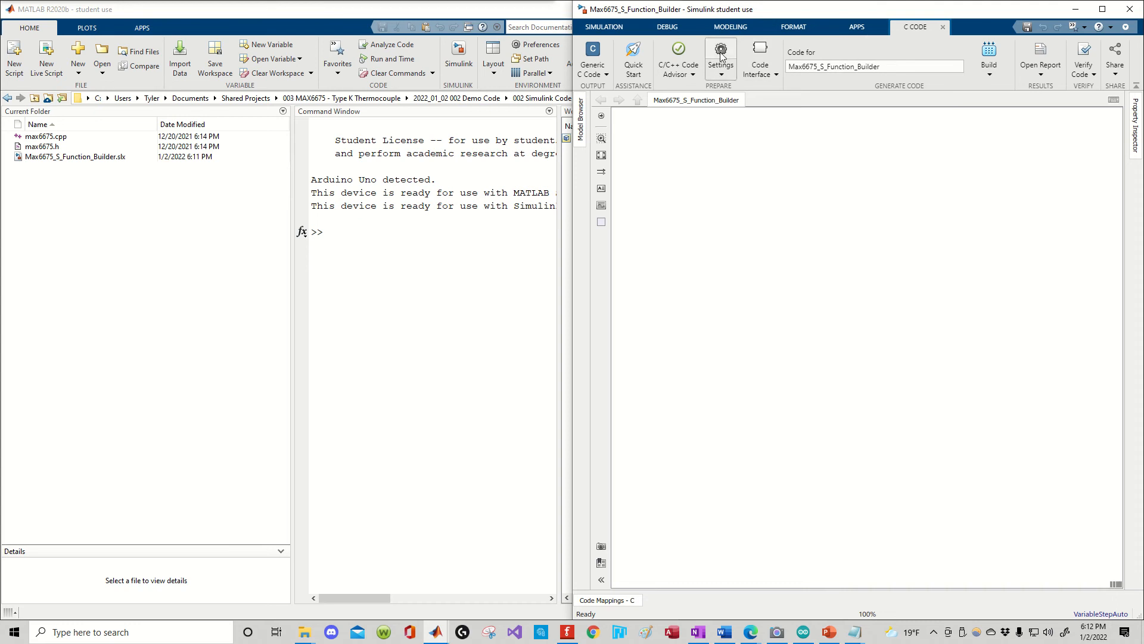
click(722, 51)
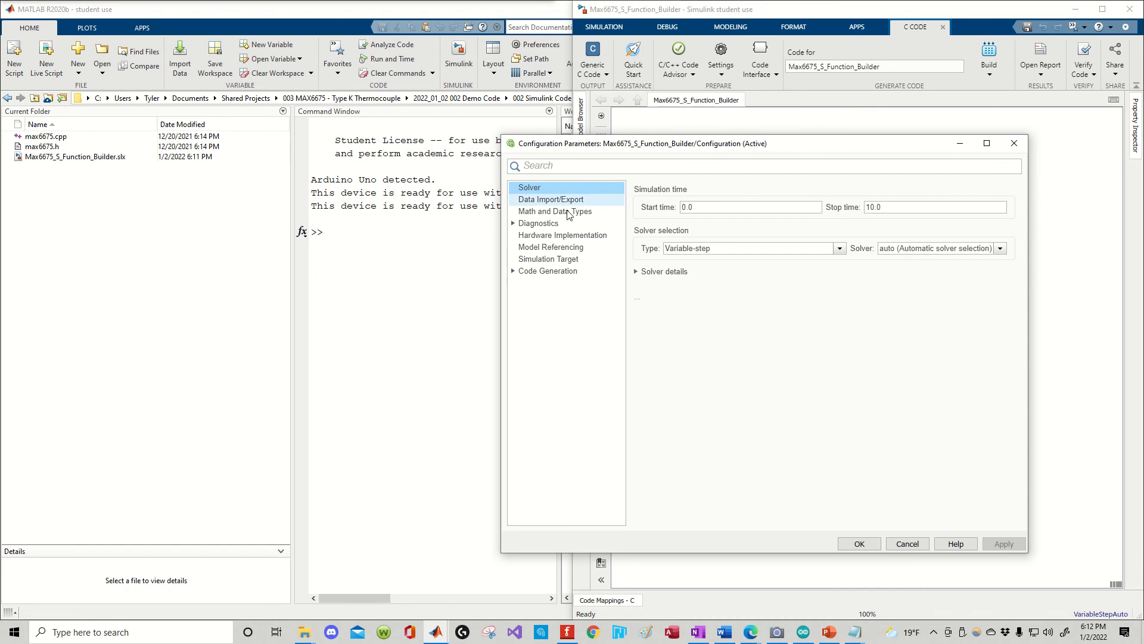
click(543, 235)
click(722, 190)
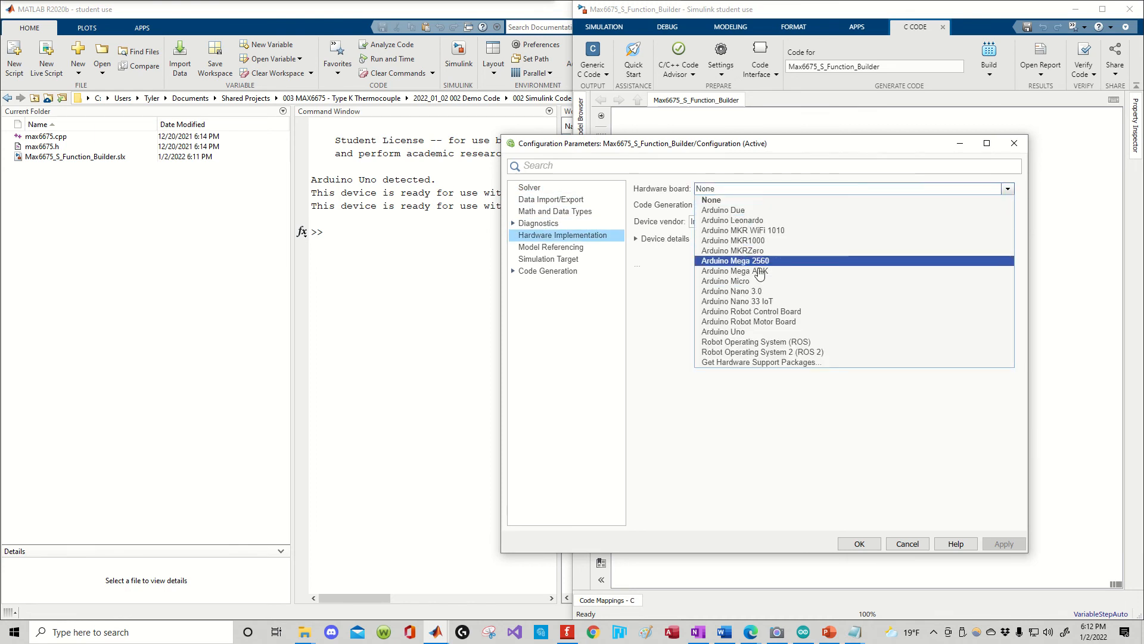
click(724, 331)
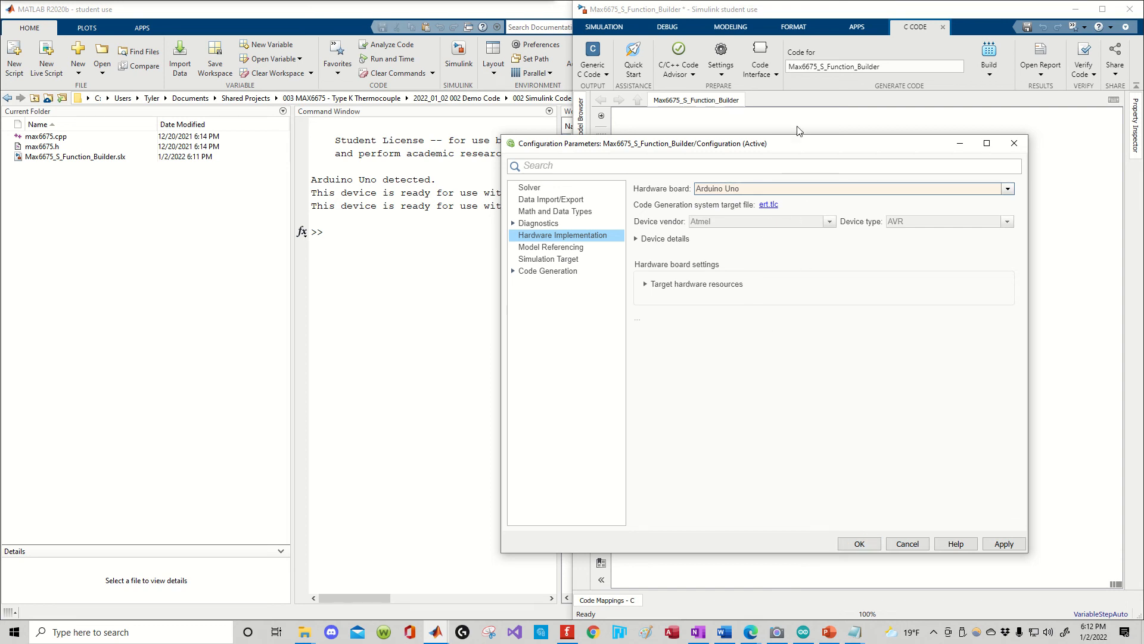
Step: Set the Serial 0 baud rate to 115200 in the target hardware resources and accept the configuration
click(658, 291)
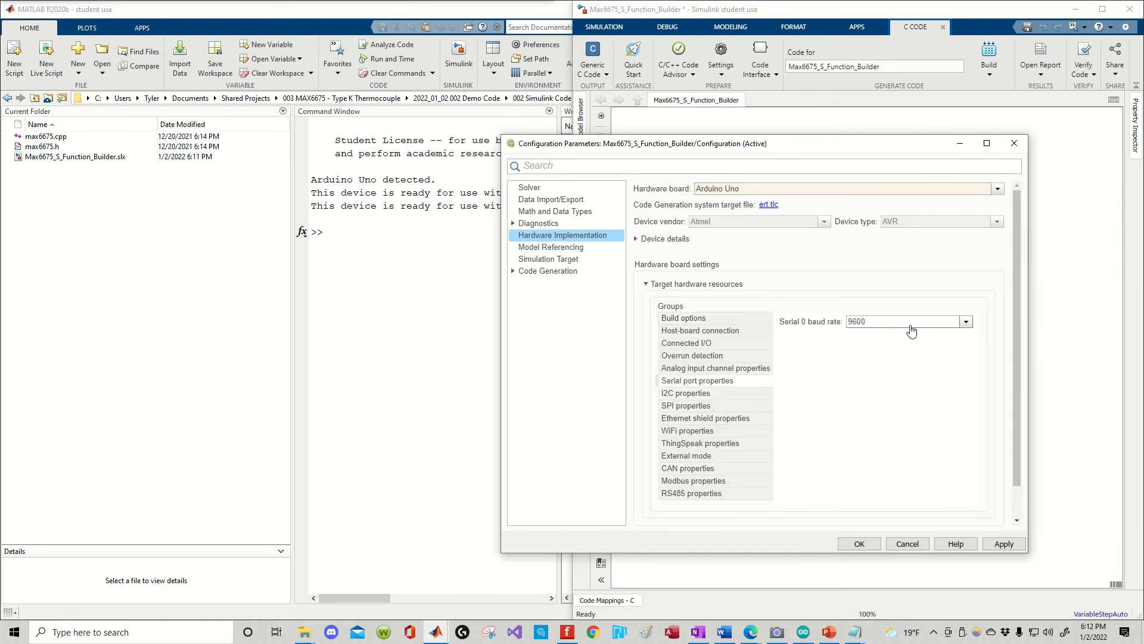
click(871, 326)
click(876, 433)
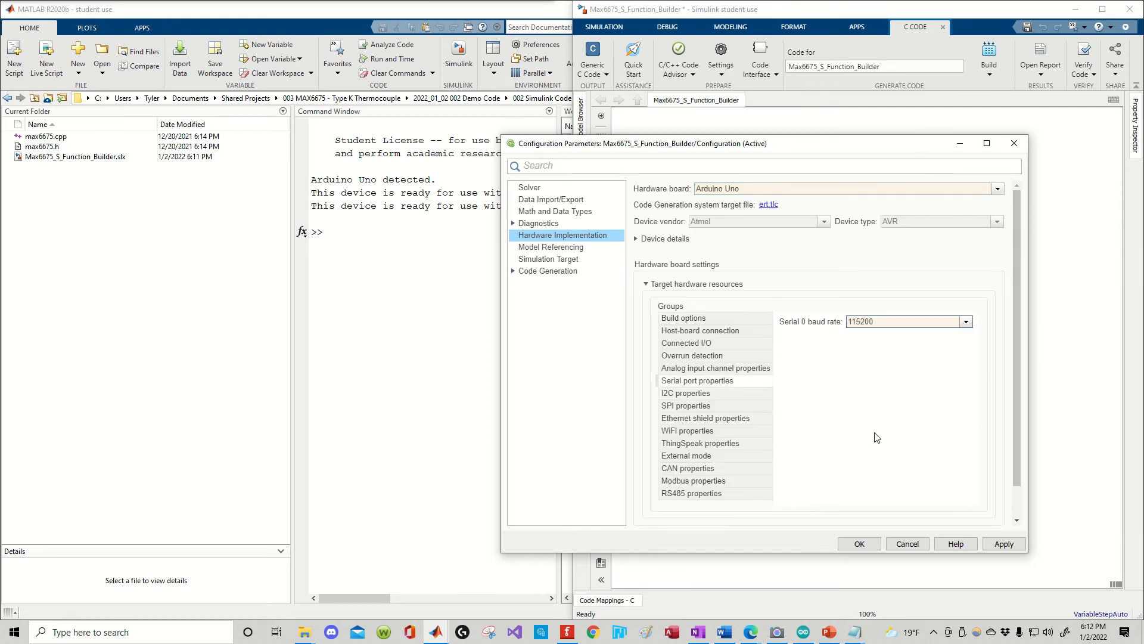
click(861, 544)
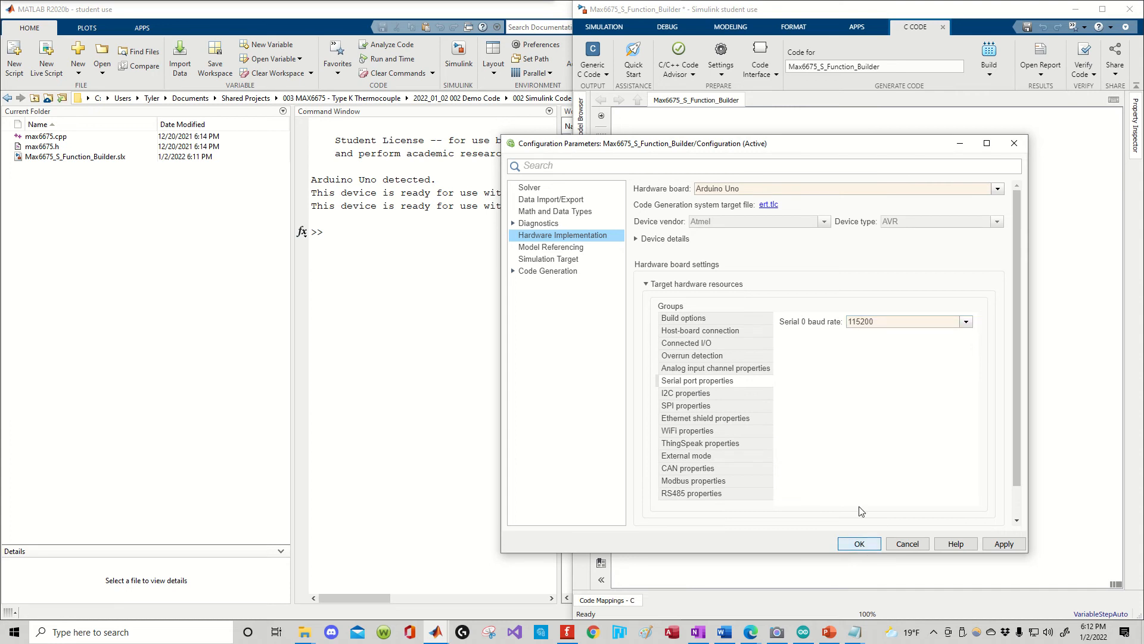
Step: Configure the model's fixed-step solver as discrete (no continuous states) with a fixed-step size of 0.25
click(861, 30)
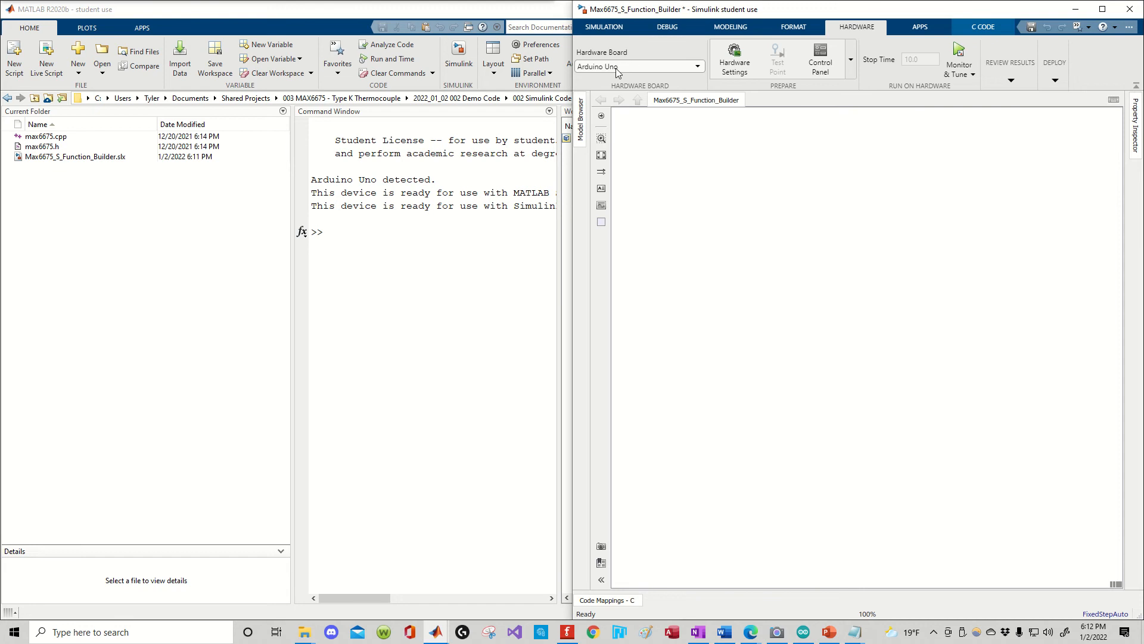
click(734, 60)
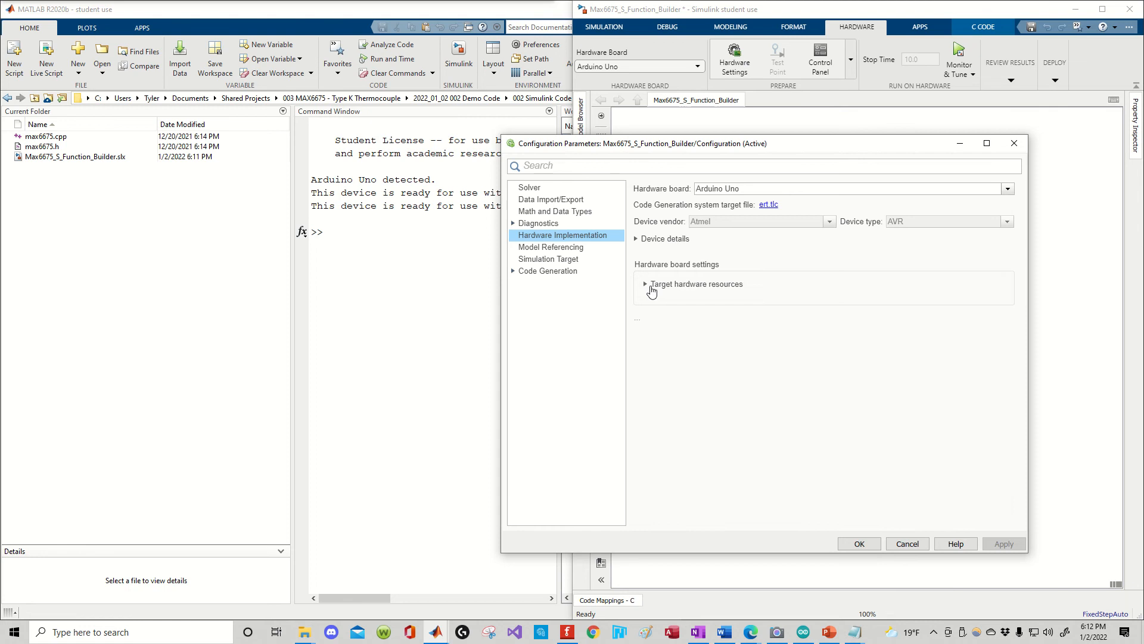
click(536, 189)
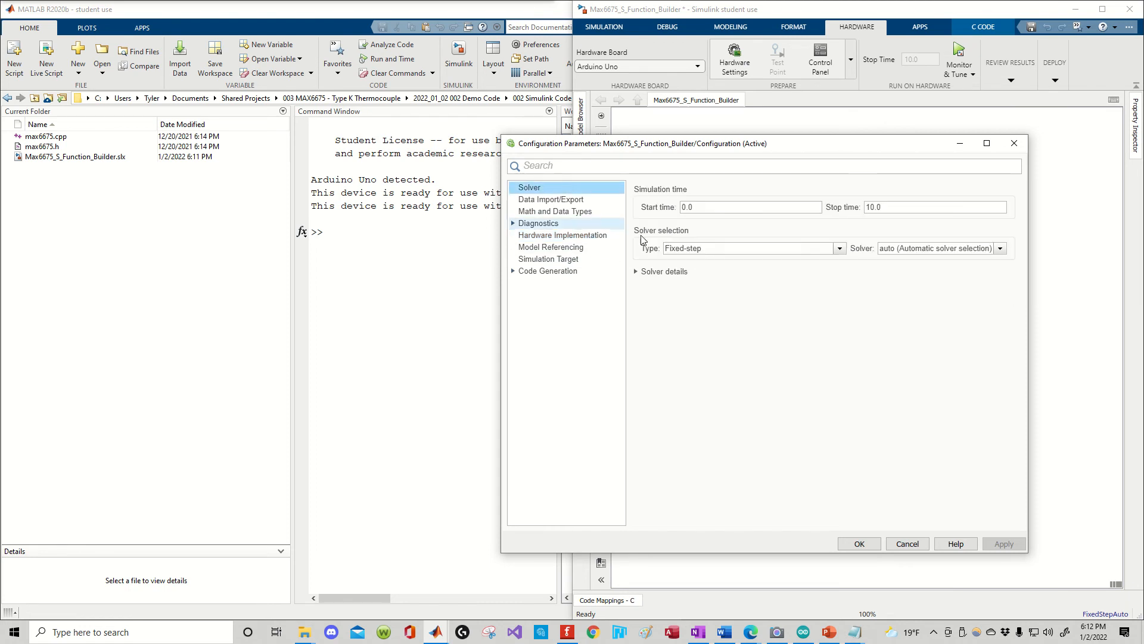
click(723, 248)
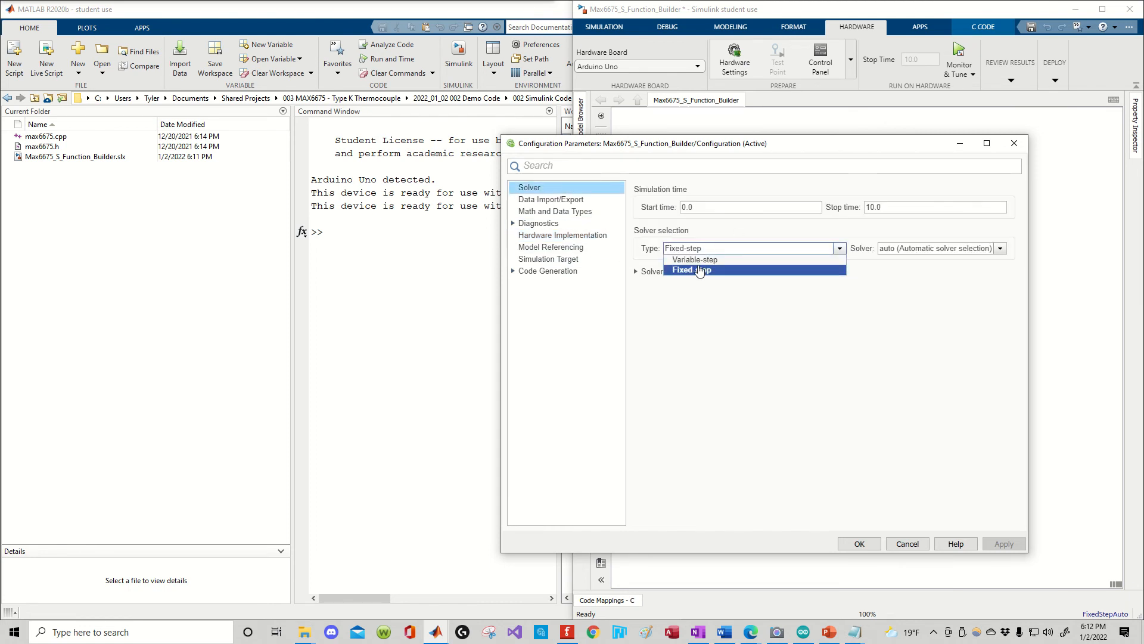
click(906, 249)
click(907, 270)
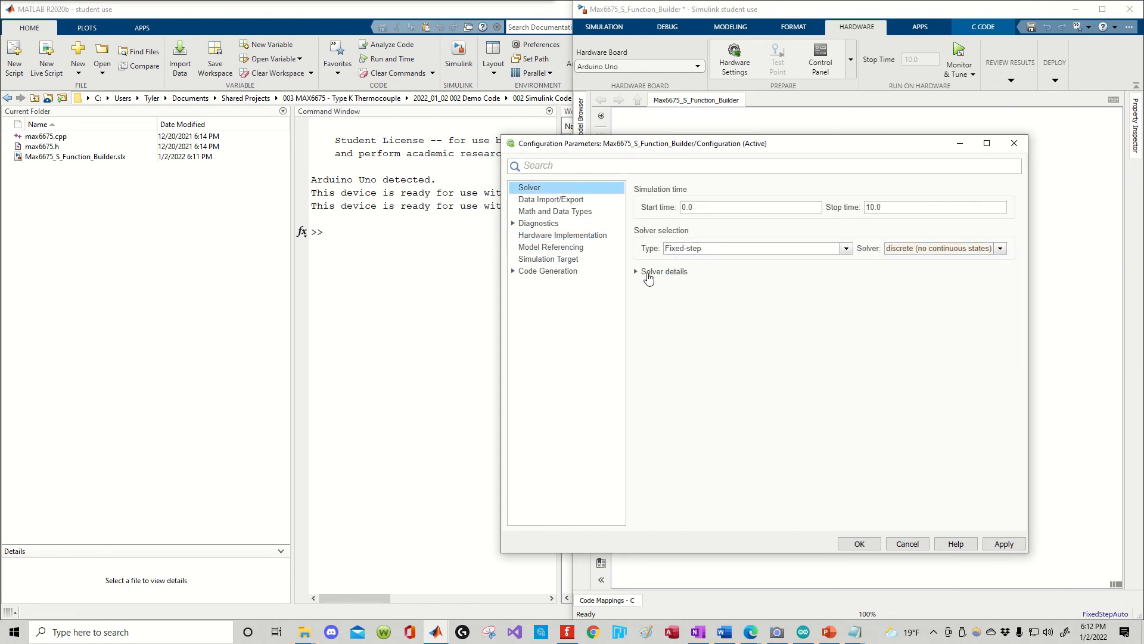
click(649, 276)
click(876, 296)
text(0)
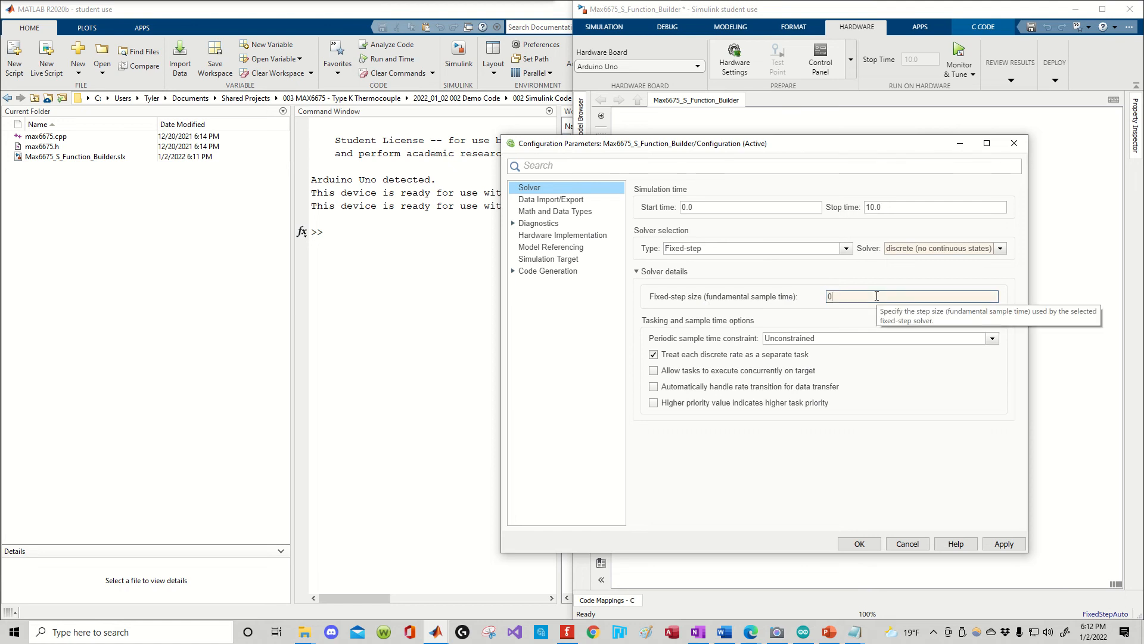
text(.25)
click(860, 543)
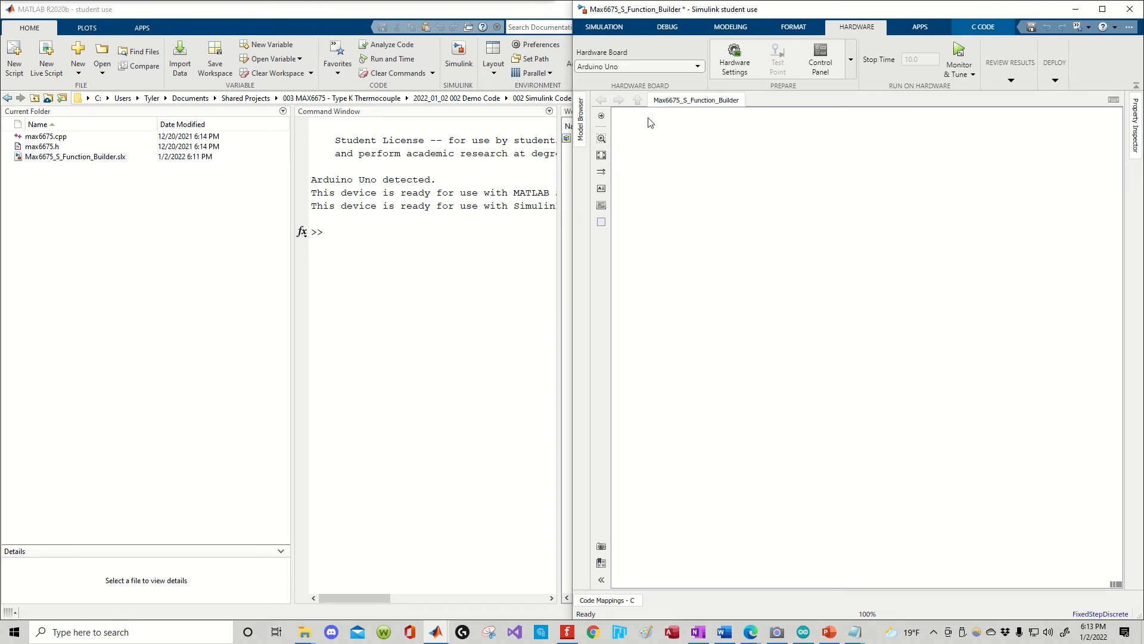
Step: Add an S-Function Builder block to the canvas and enlarge it
double_click(727, 172)
text(s)
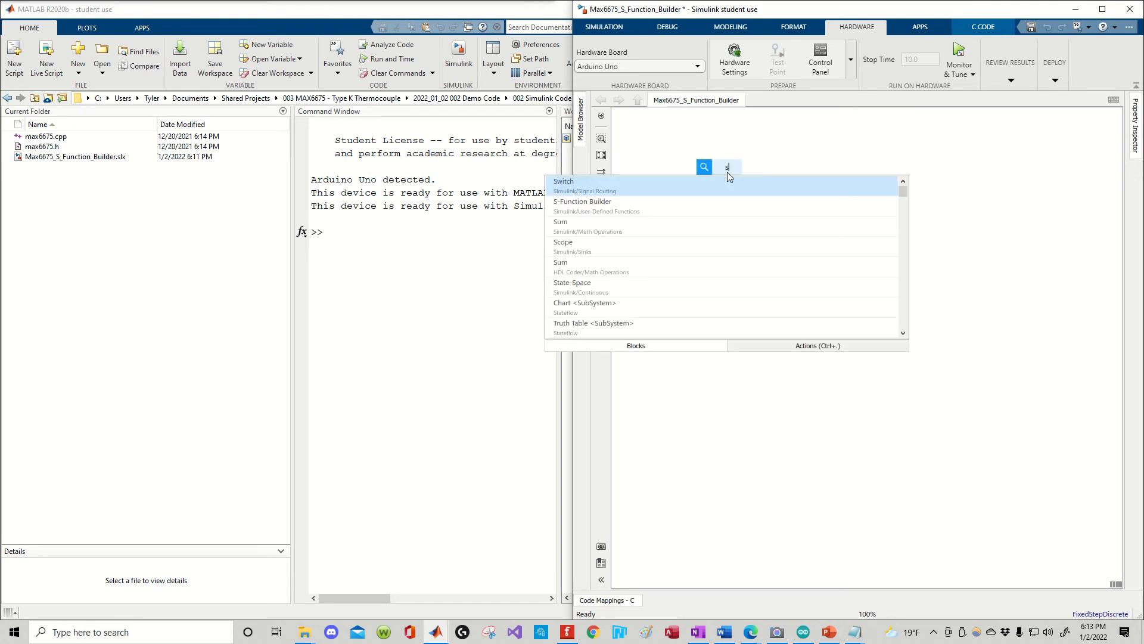
text(fun)
key(BackSpace)
key(BackSpace)
key(BackSpace)
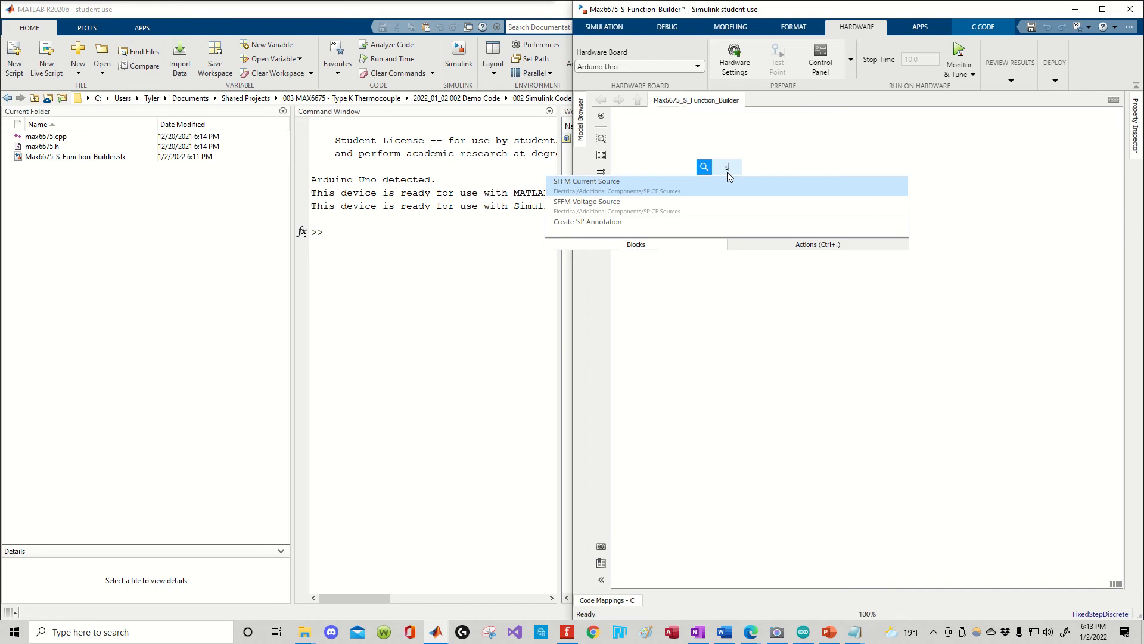
text(func)
key(Return)
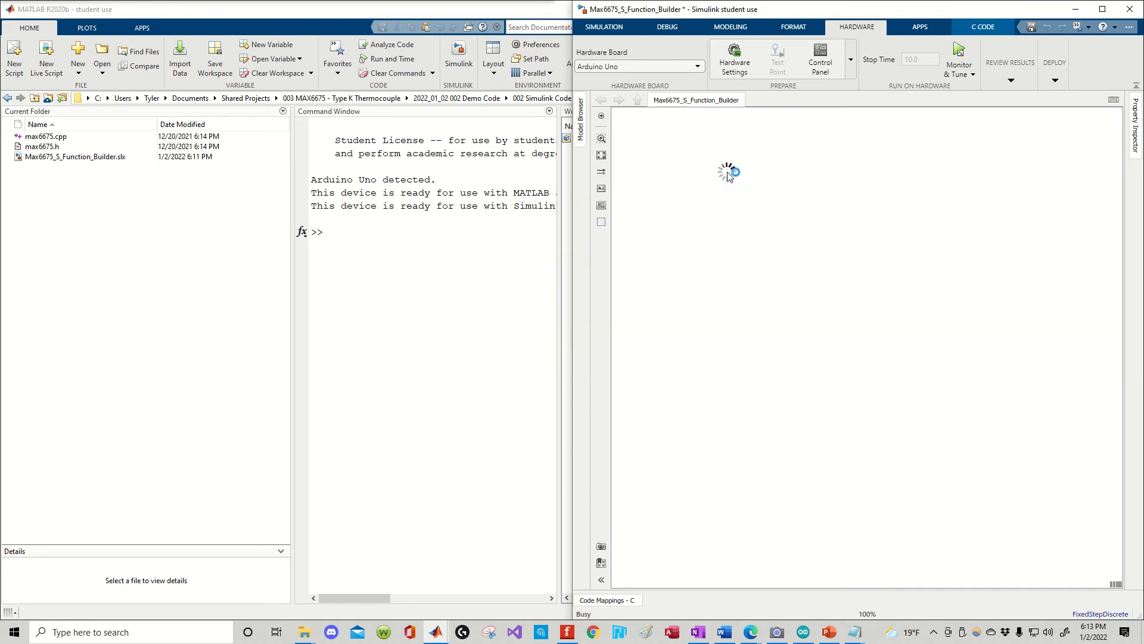
drag(747, 191, 821, 244)
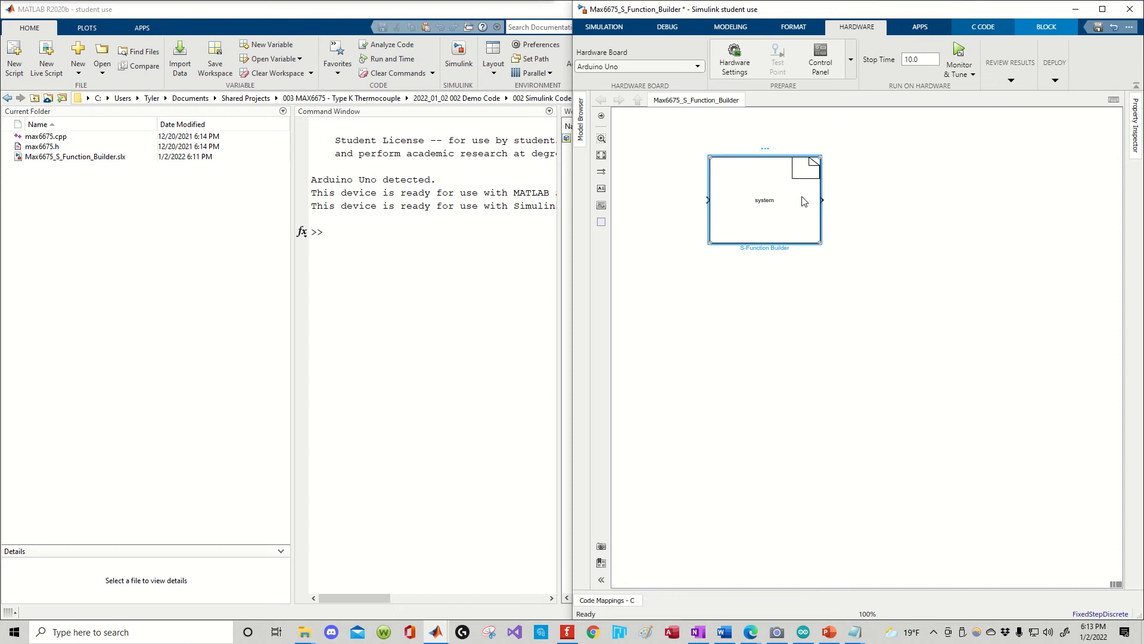
Step: Open the S-Function Builder block beside MATLAB, name the S-function Max6675_Probe and set its number of discrete states to 1
double_click(790, 225)
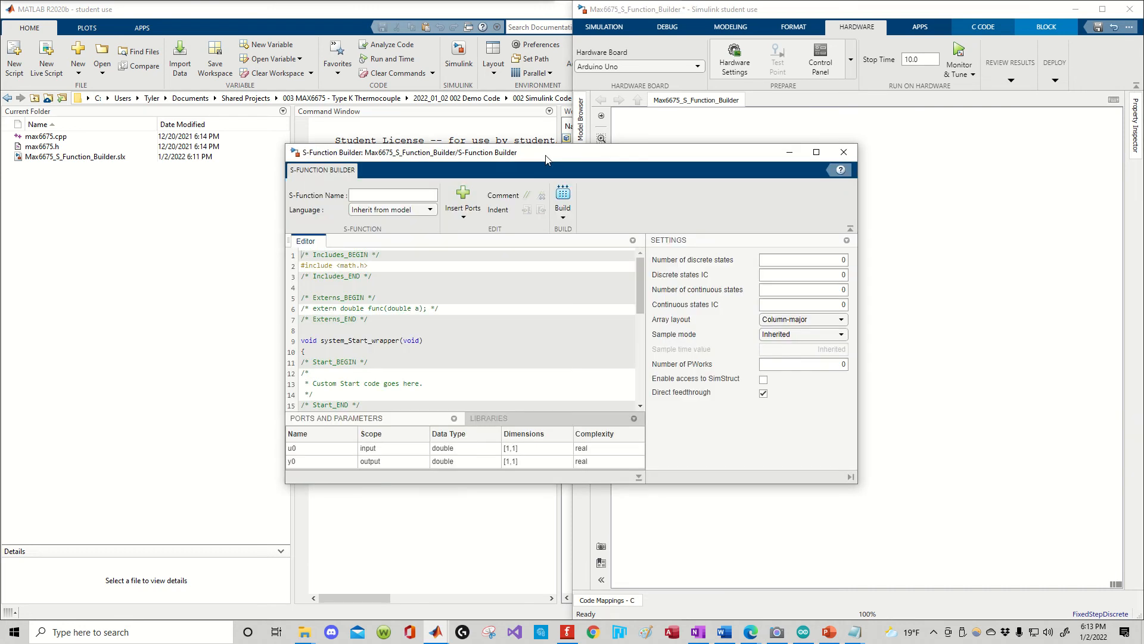
drag(571, 173, 1141, 239)
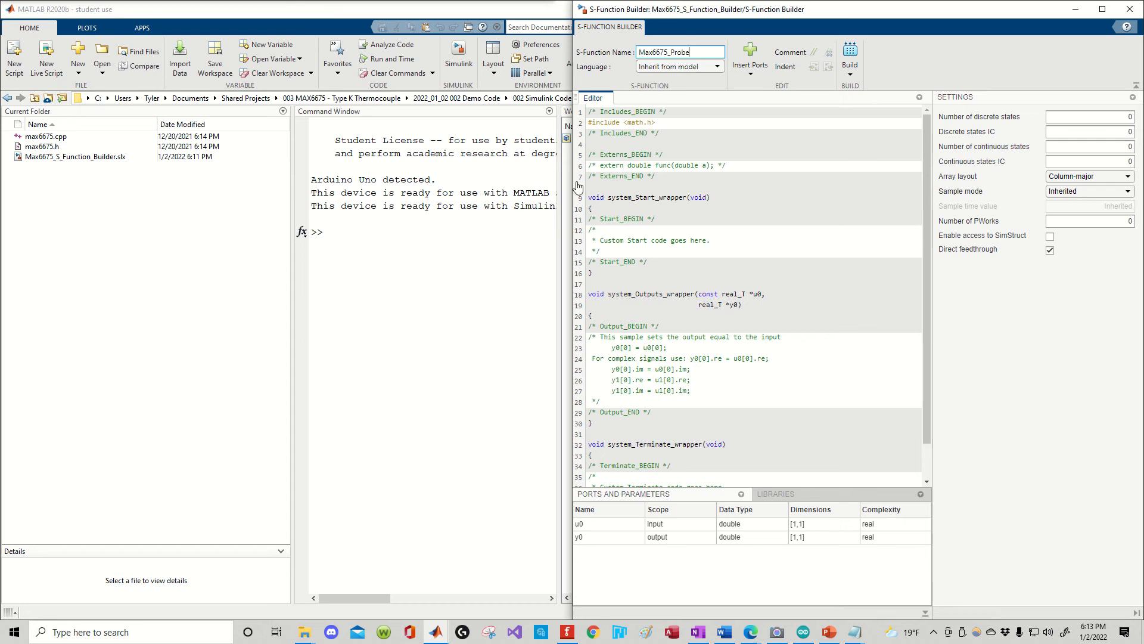
click(1097, 117)
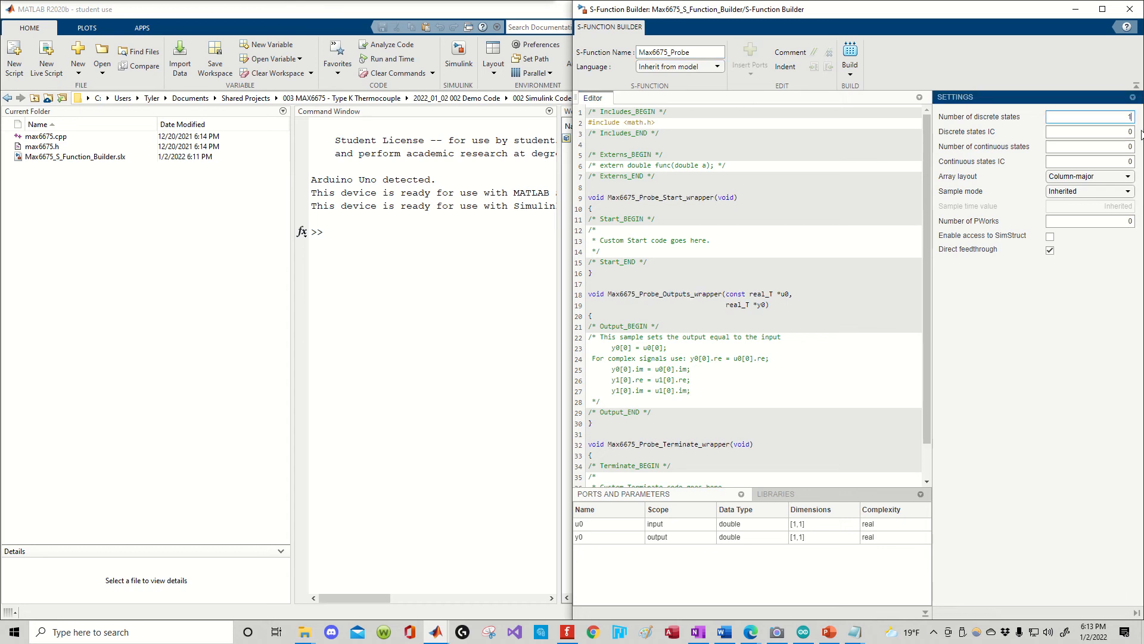
text(1)
click(1108, 146)
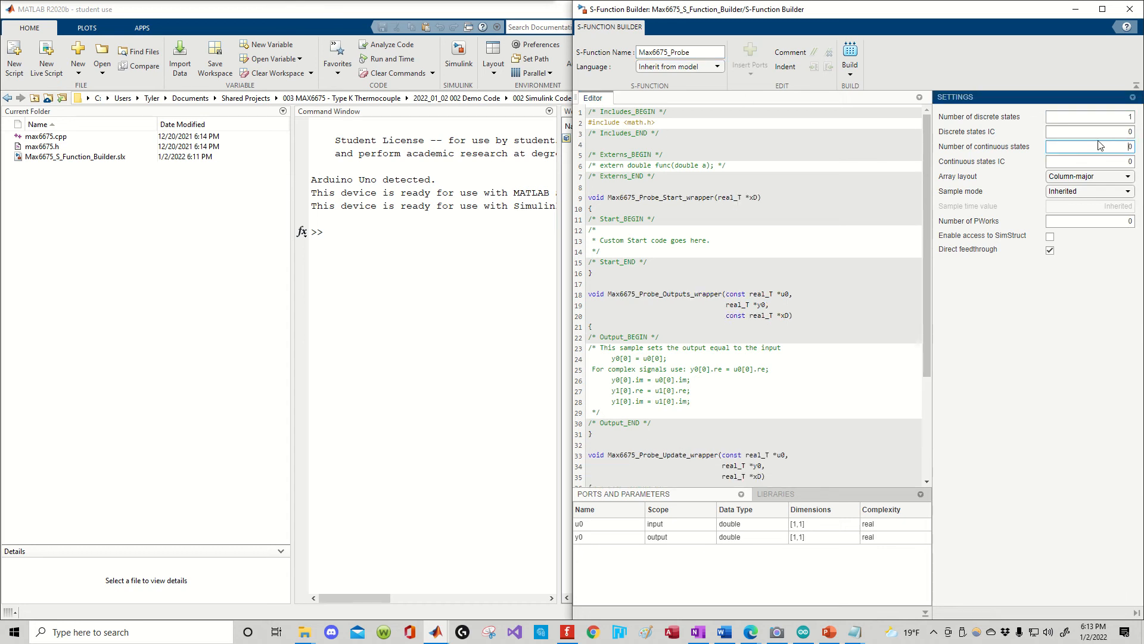
click(1116, 130)
Step: Open 002 S Function Builder Code.txt from the 2022_01_02 002 Demo Code folder and place its editor window beside the S-Function Builder
click(480, 110)
click(457, 98)
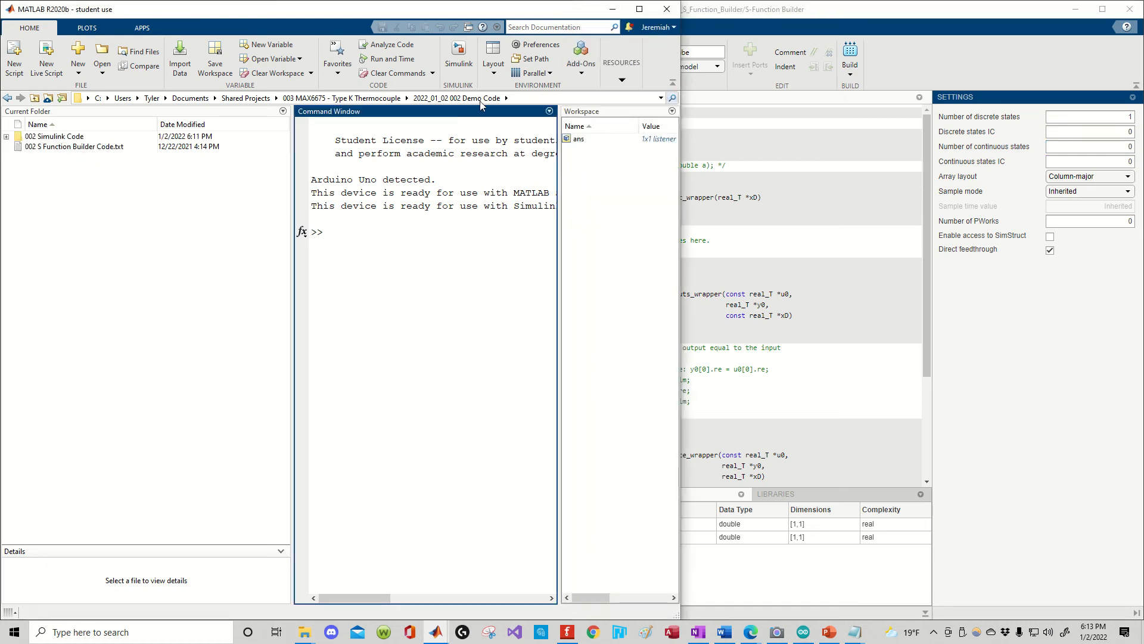
double_click(77, 149)
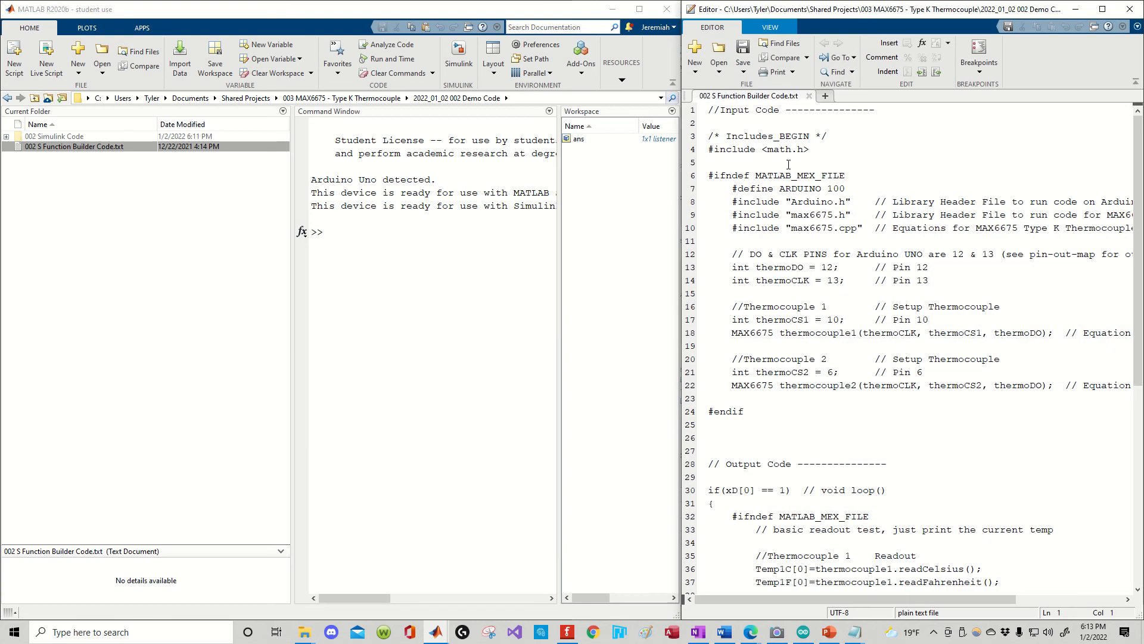
drag(824, 18, 1, 24)
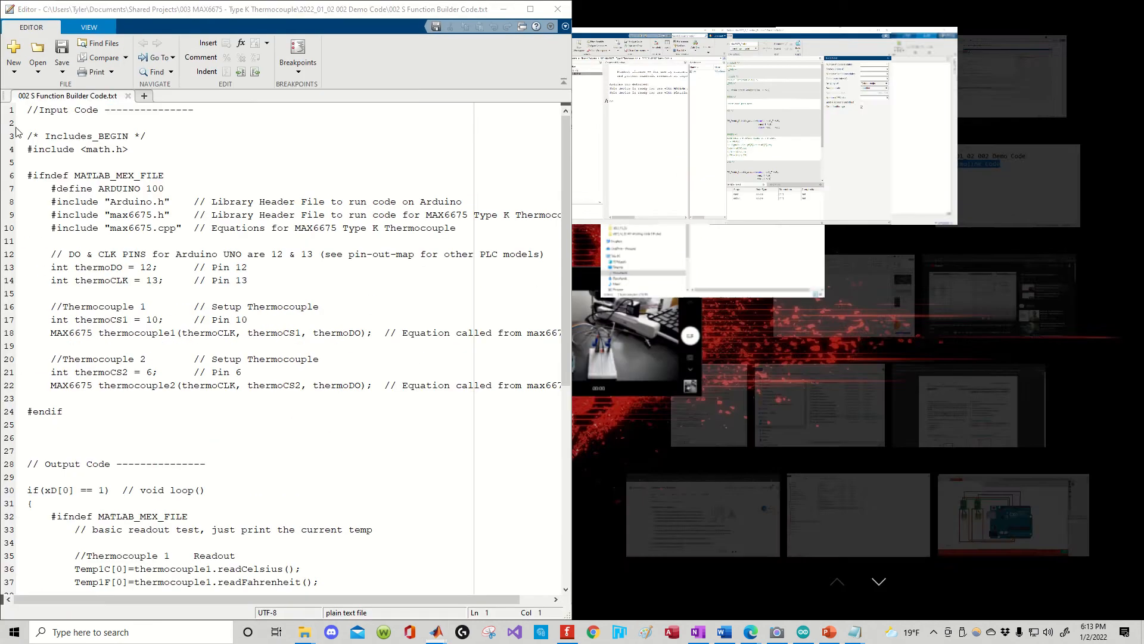
click(289, 218)
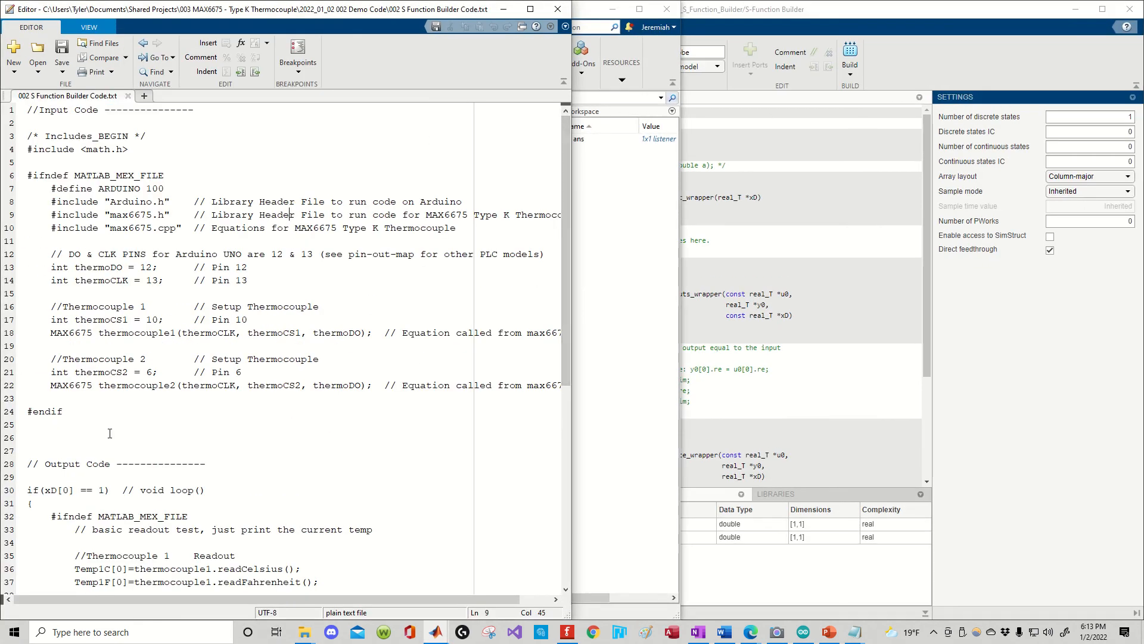
Step: Copy the Input Code section of the code text file over the default math.h include line in the S-Function Builder's Includes section
drag(62, 411, 3, 119)
key(ctrl+c)
click(703, 166)
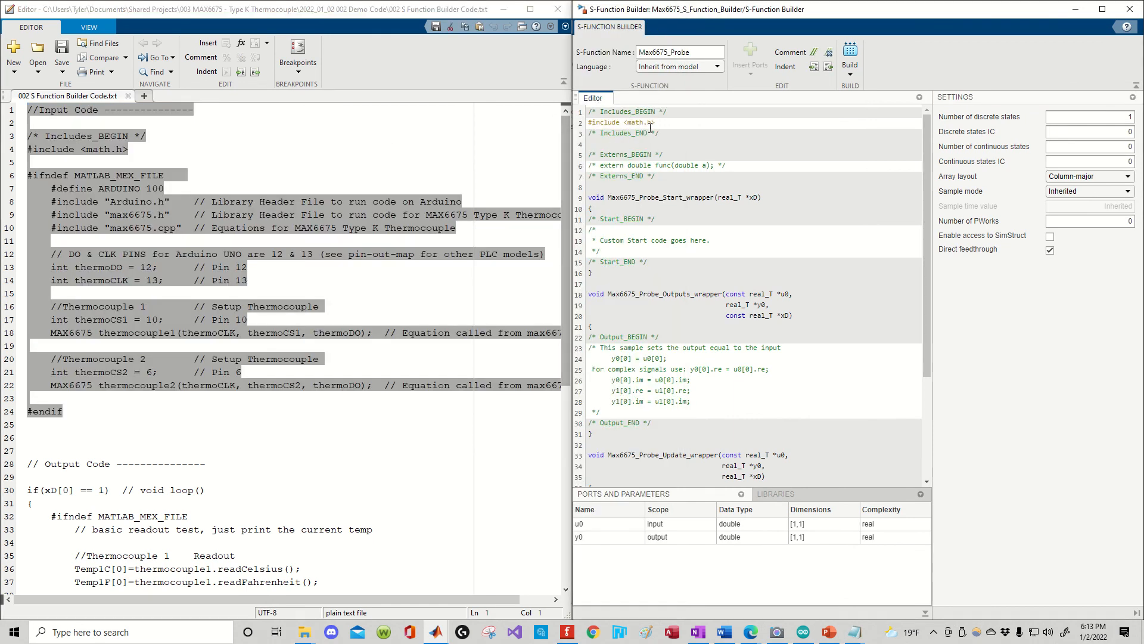
drag(656, 123, 550, 124)
key(ctrl+v)
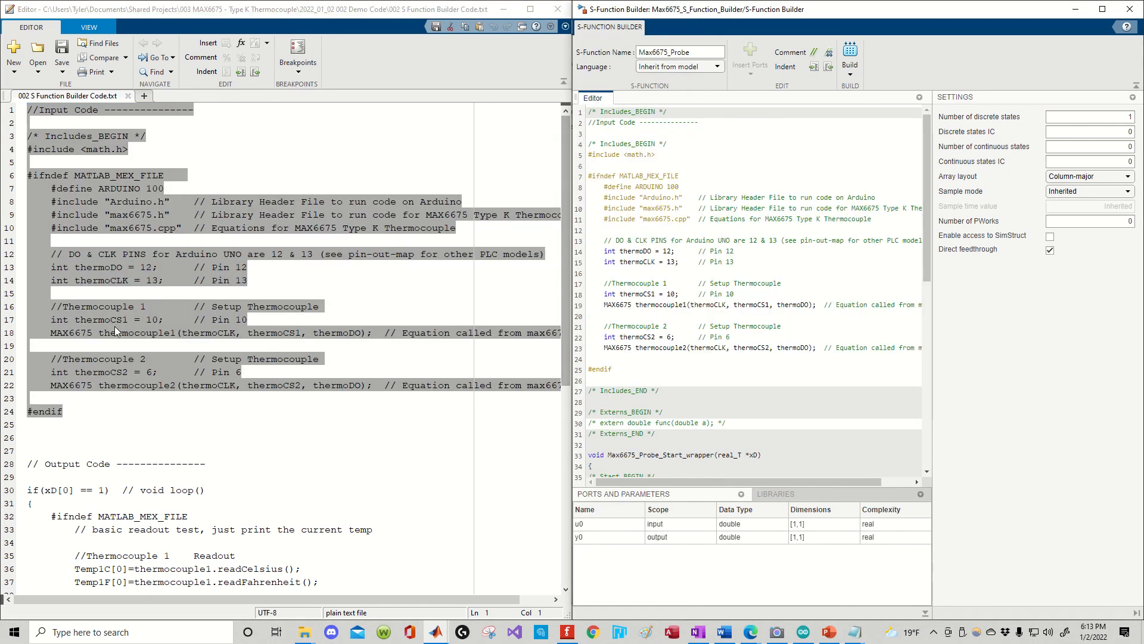
Step: Replace the sample comment in the S-Function Builder's Output section with the Output Code block copied from the text file
scroll(114, 327, down, 7)
drag(31, 398, 11, 189)
key(ctrl+c)
click(660, 423)
scroll(659, 423, down, 3)
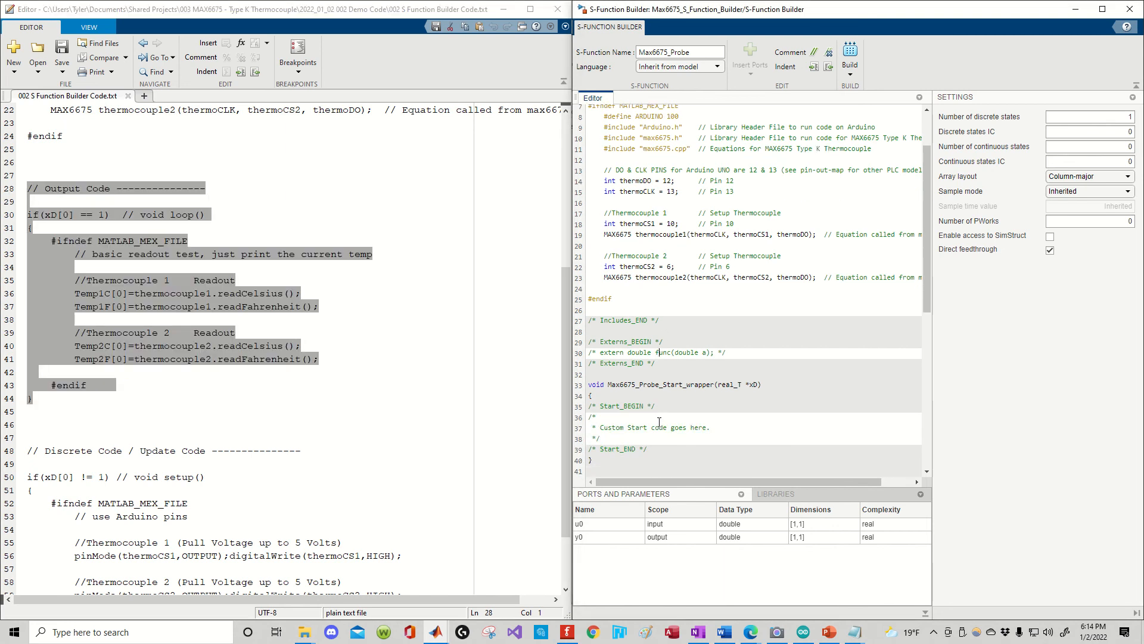
scroll(628, 333, down, 4)
drag(624, 373, 592, 310)
key(ctrl+v)
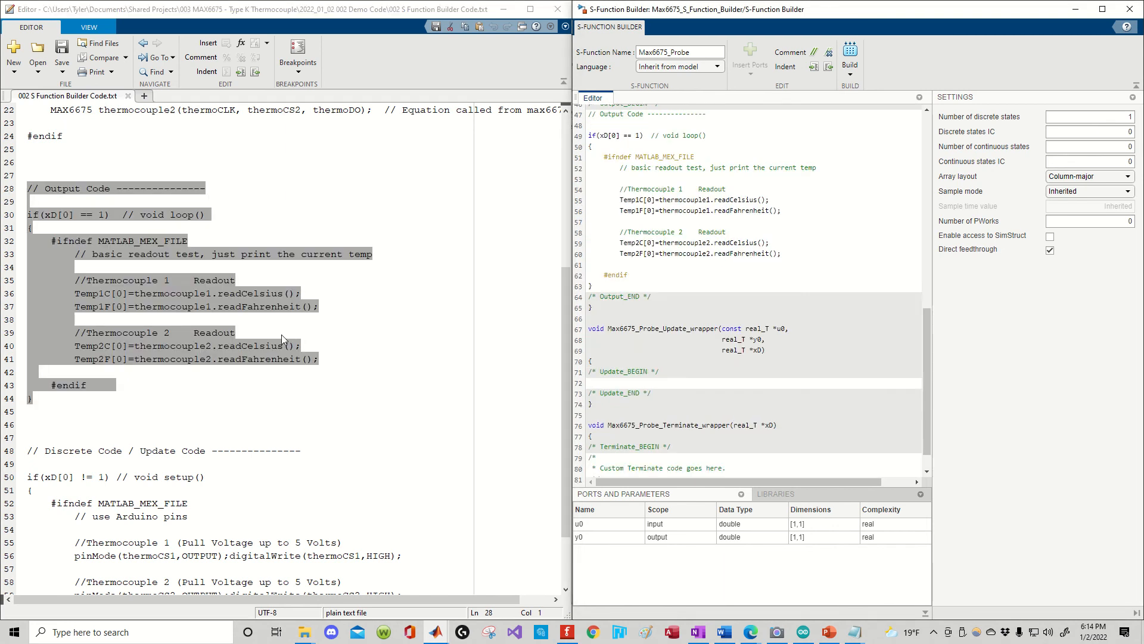
Step: Copy the Discrete Code / Update Code block into the S-Function Builder's Update section and close the code text file
scroll(156, 348, down, 2)
drag(140, 583, 27, 365)
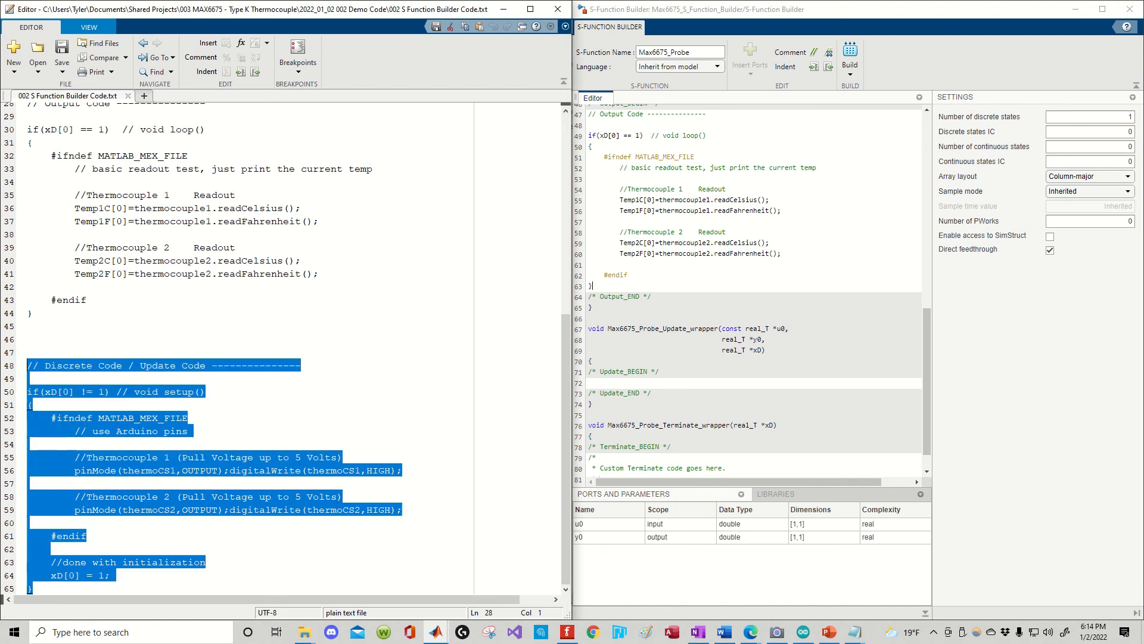
click(636, 383)
scroll(636, 392, down, 1)
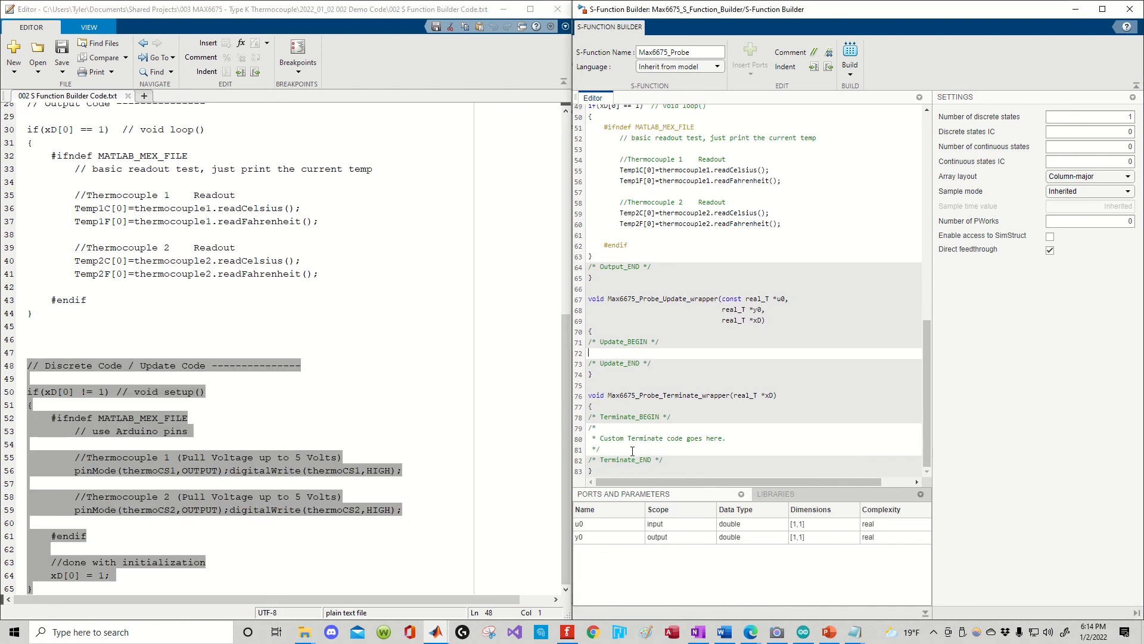
key(ctrl+v)
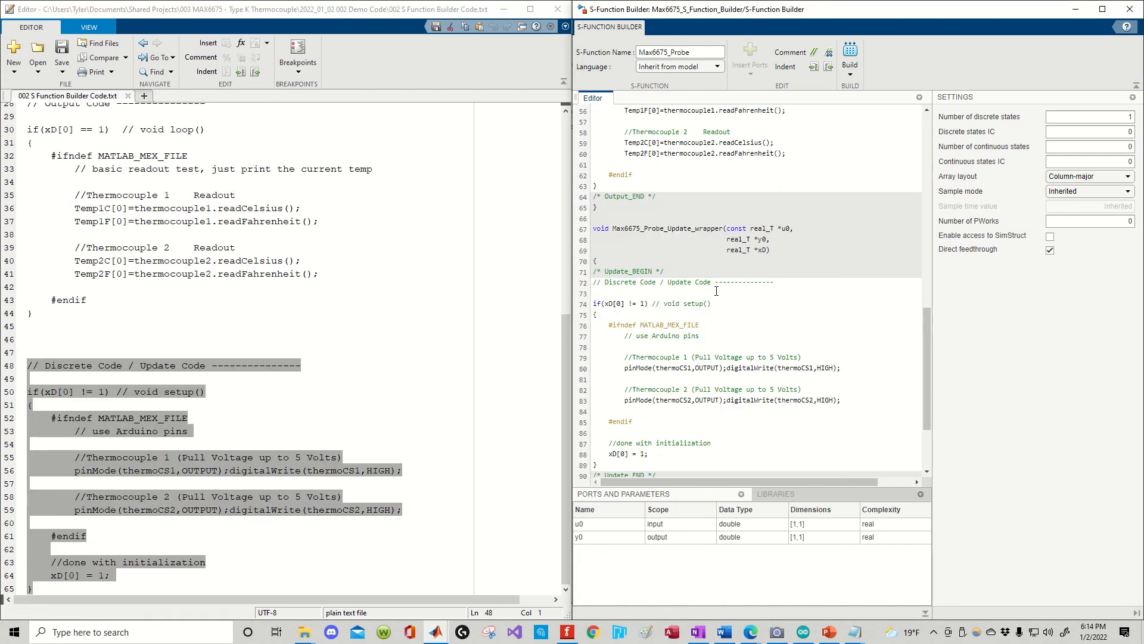
click(199, 323)
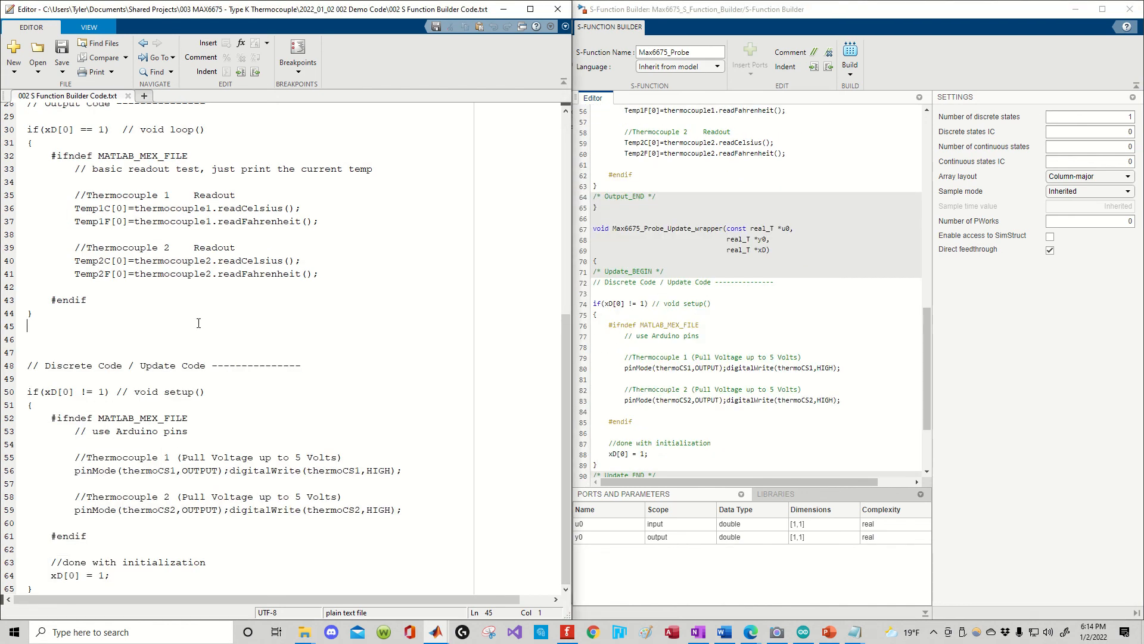
click(557, 9)
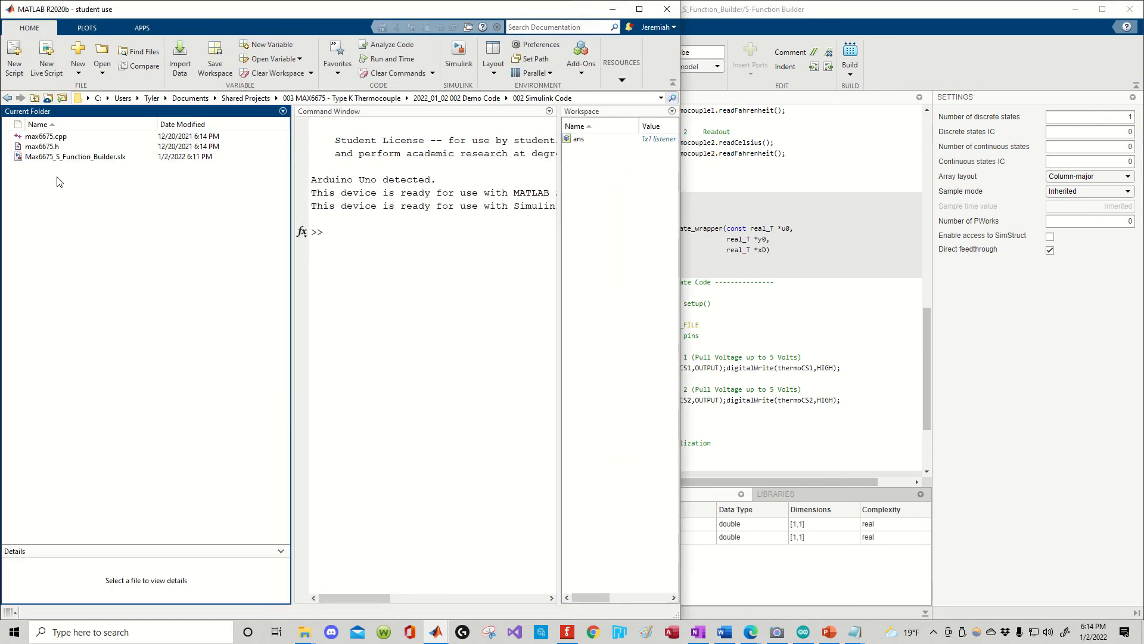
Step: Delete the input port u0 from the S-Function Builder's ports and add three more output ports
click(814, 263)
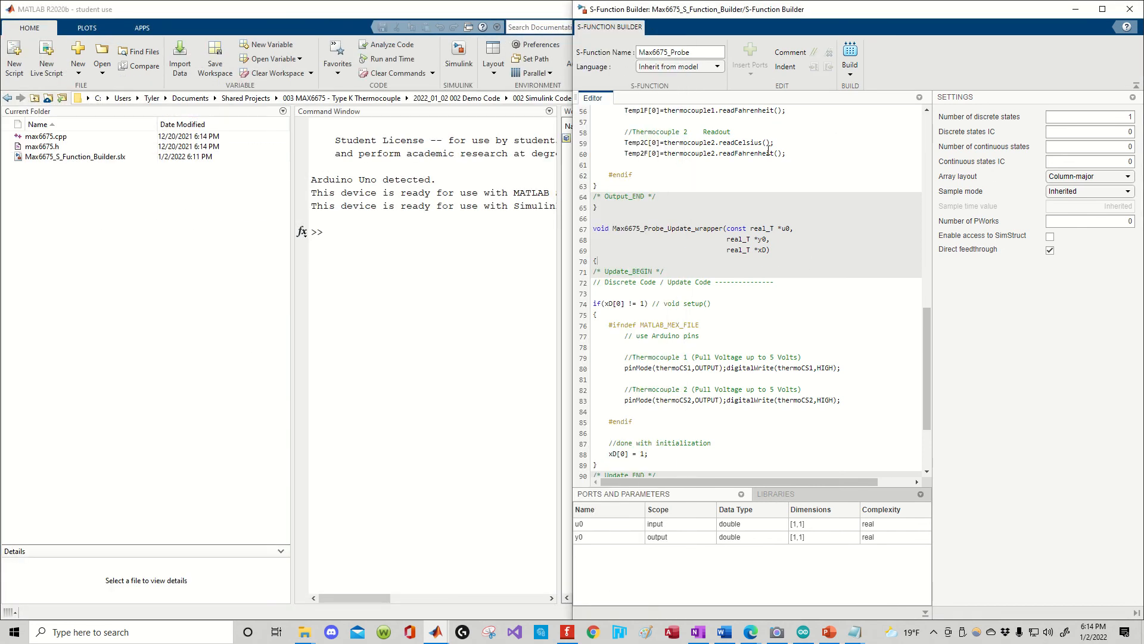
right_click(629, 529)
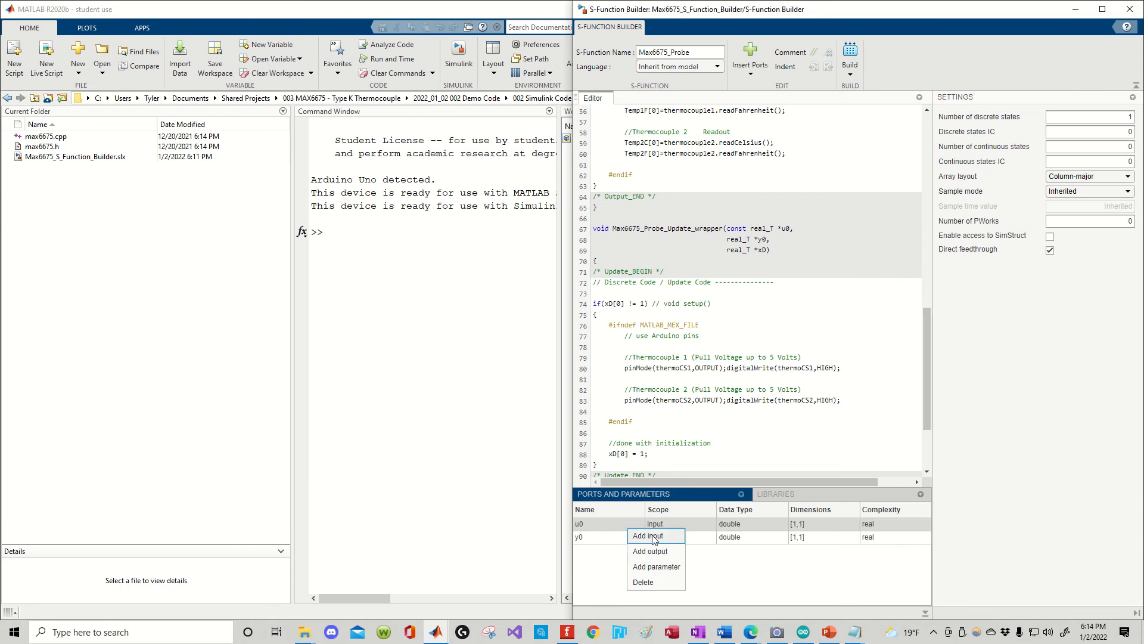
click(656, 583)
right_click(621, 528)
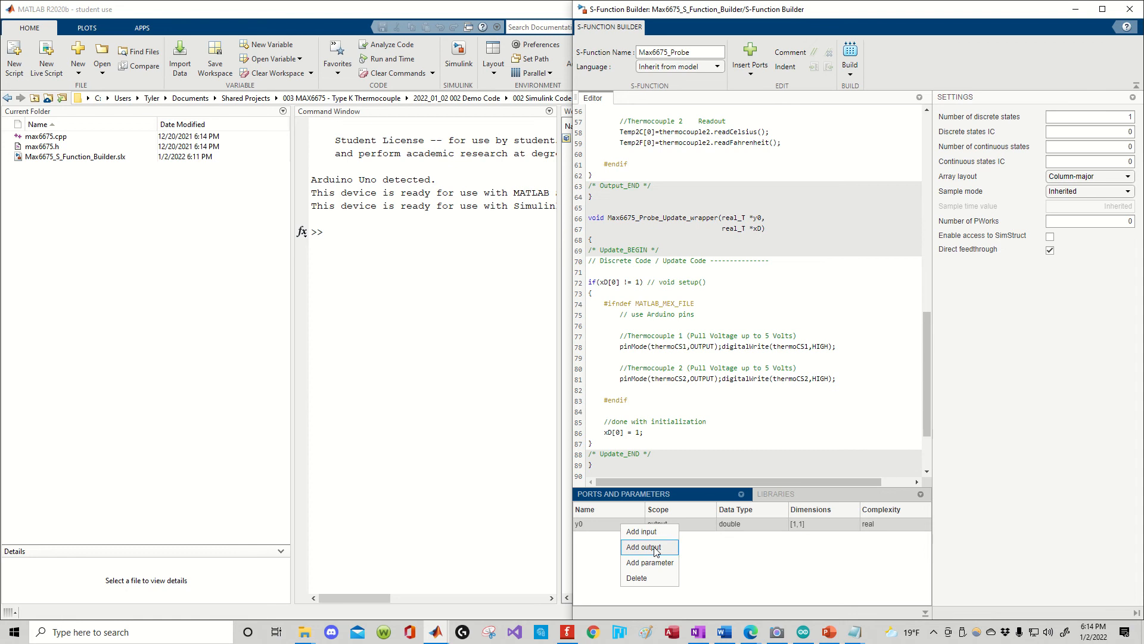
click(656, 548)
right_click(631, 540)
click(653, 563)
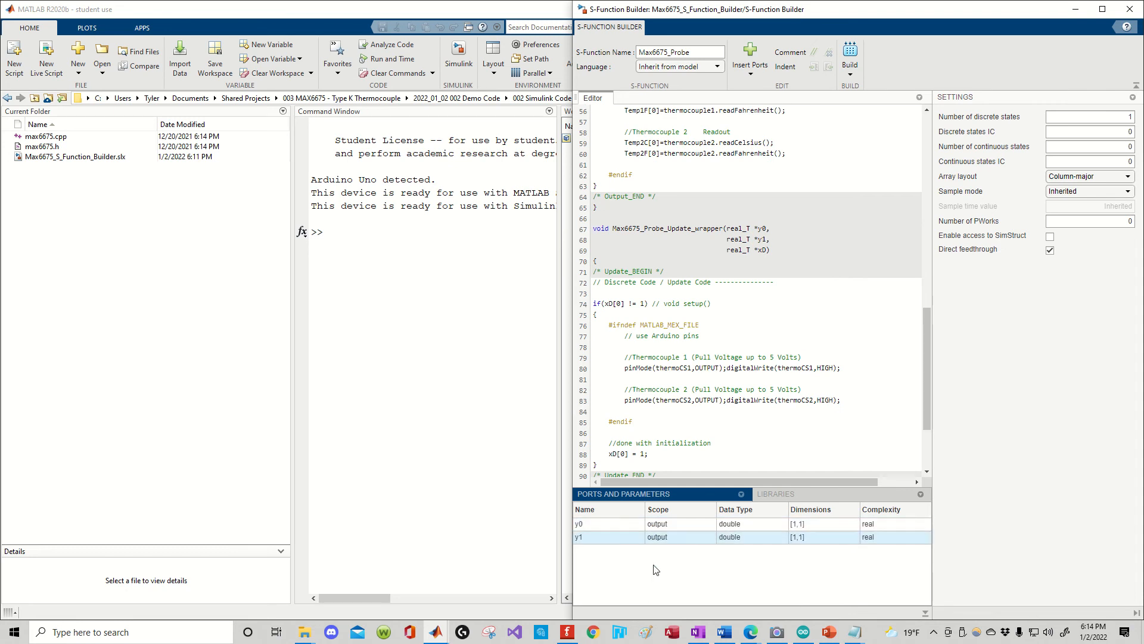
right_click(621, 547)
click(635, 577)
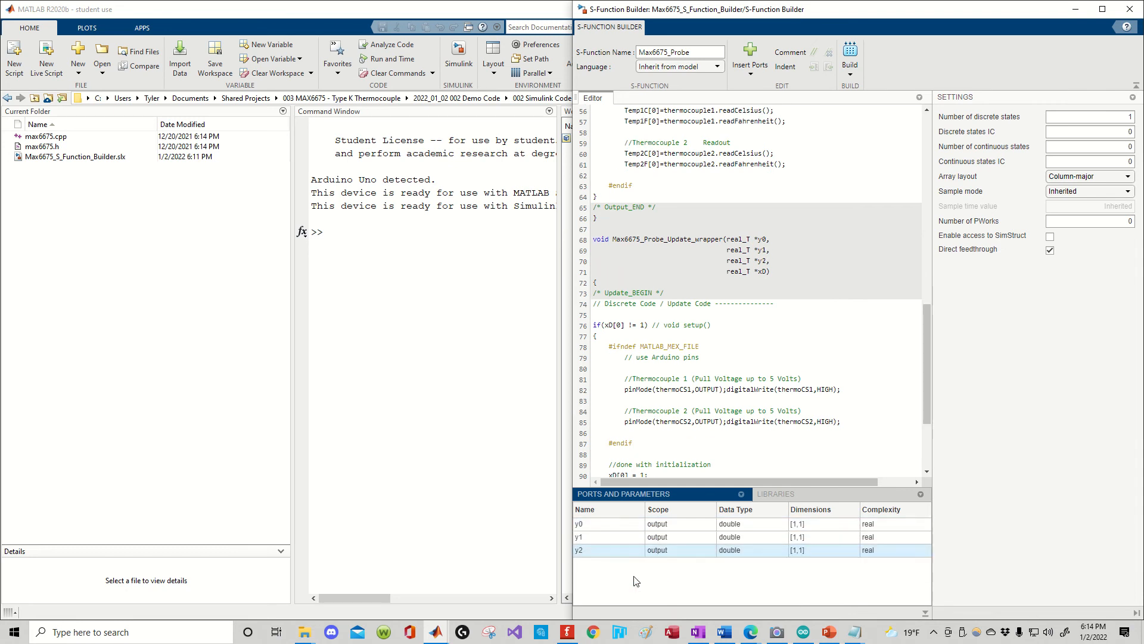
Step: Rename output port y0 to Temp1F and output port y1 to Temp1C
double_click(615, 524)
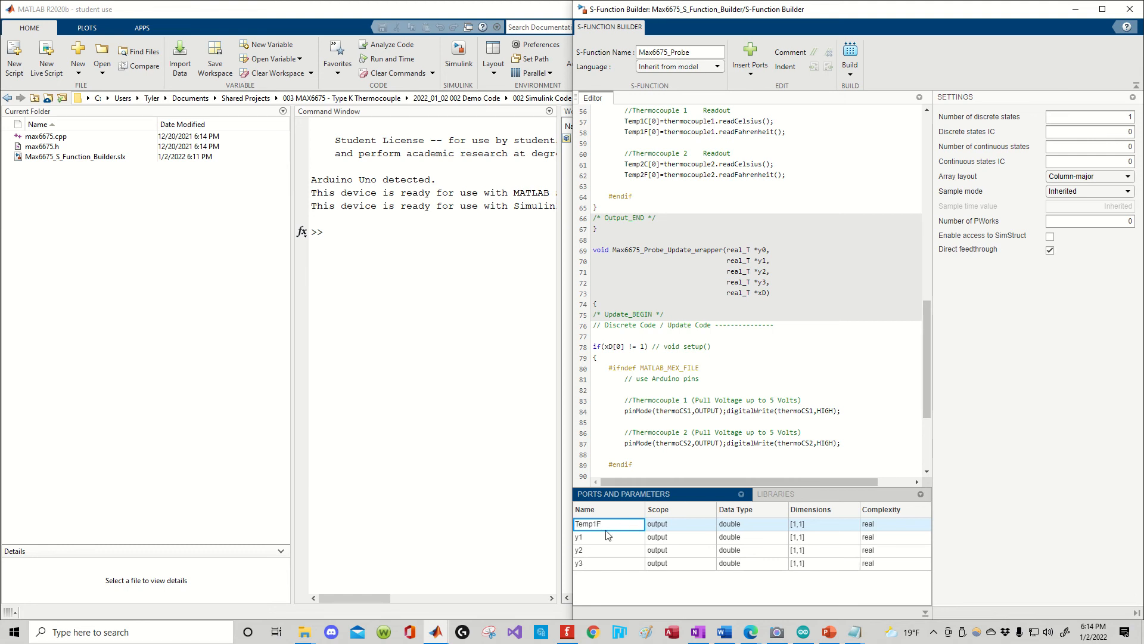
drag(607, 526, 537, 531)
key(ctrl+c)
click(607, 538)
double_click(601, 537)
key(ctrl+v)
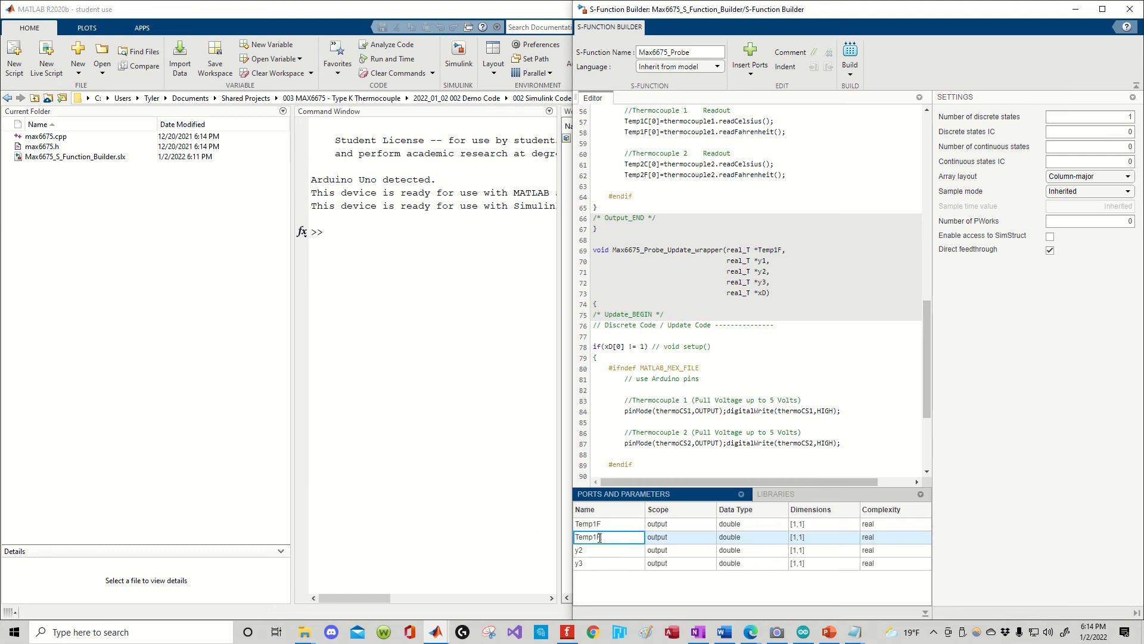
key(BackSpace)
text(C)
Step: Rename output port y2 to Temp2F and output port y3 to Temp2C
click(601, 550)
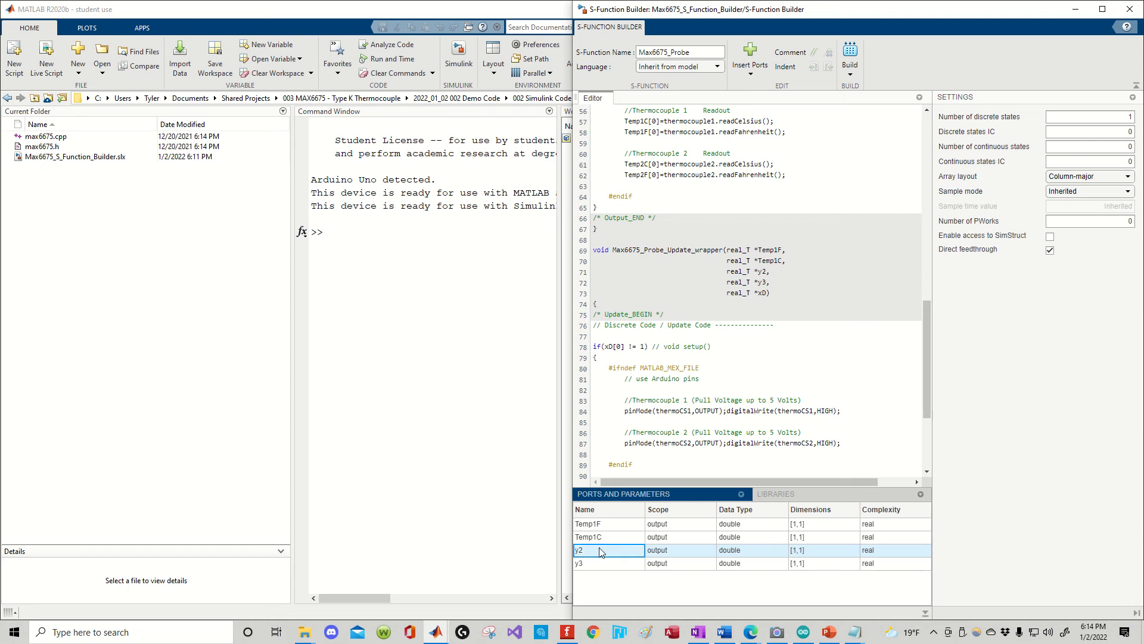
double_click(601, 550)
key(ctrl+v)
double_click(600, 550)
key(ctrl+c)
click(602, 563)
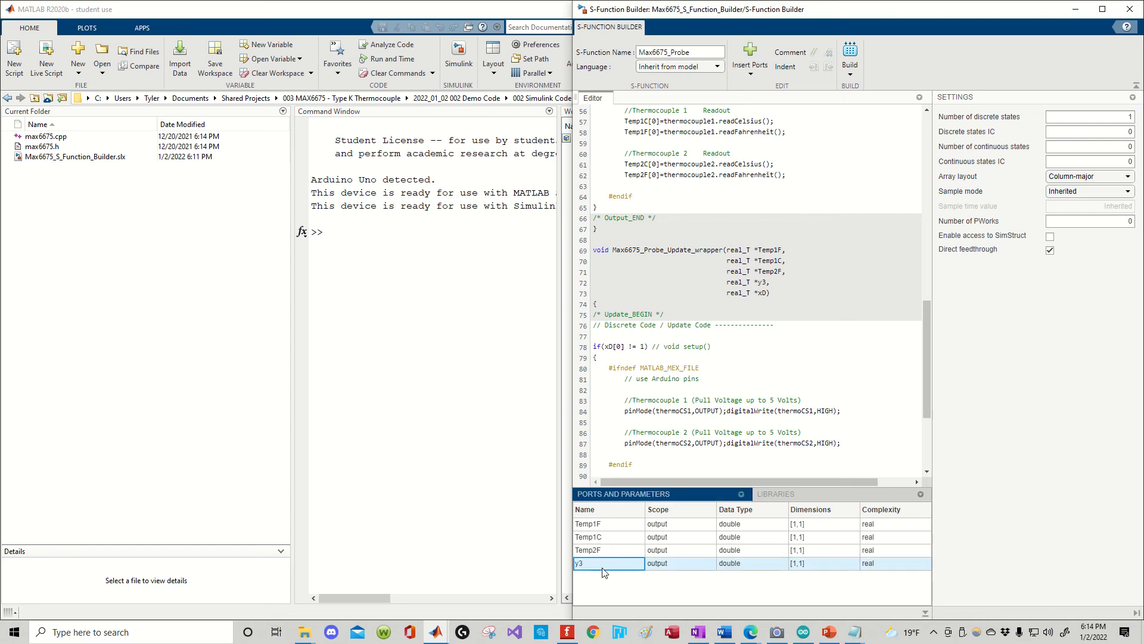
double_click(602, 563)
key(ctrl+v)
click(649, 584)
Step: Build the Max6675_Probe S-function and close the S-Function Builder to return to the model
click(850, 73)
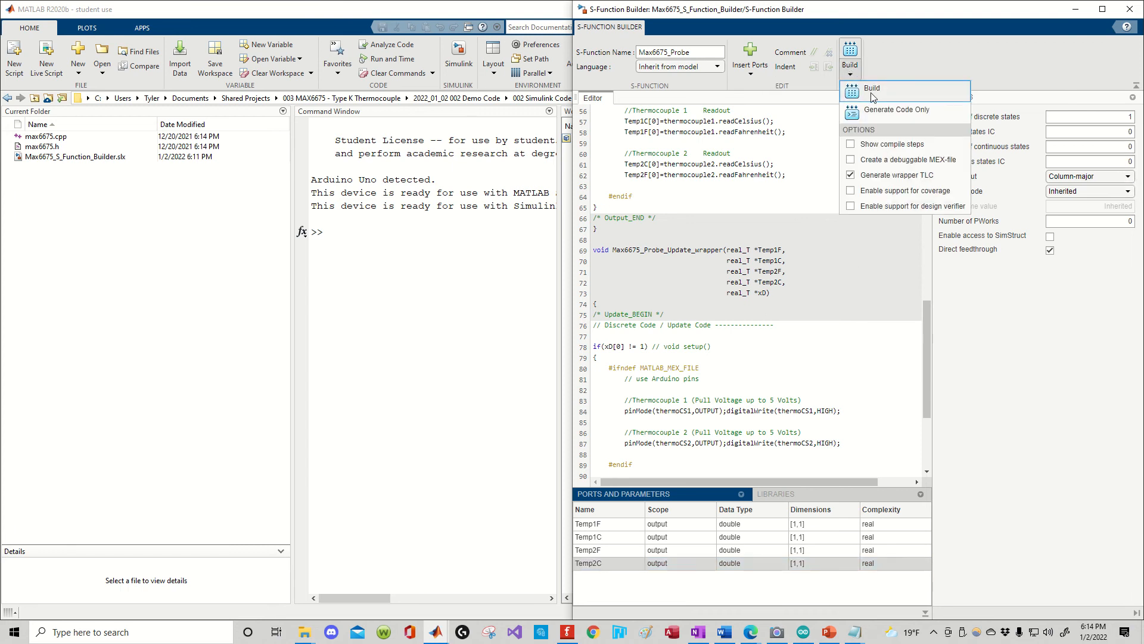
click(900, 90)
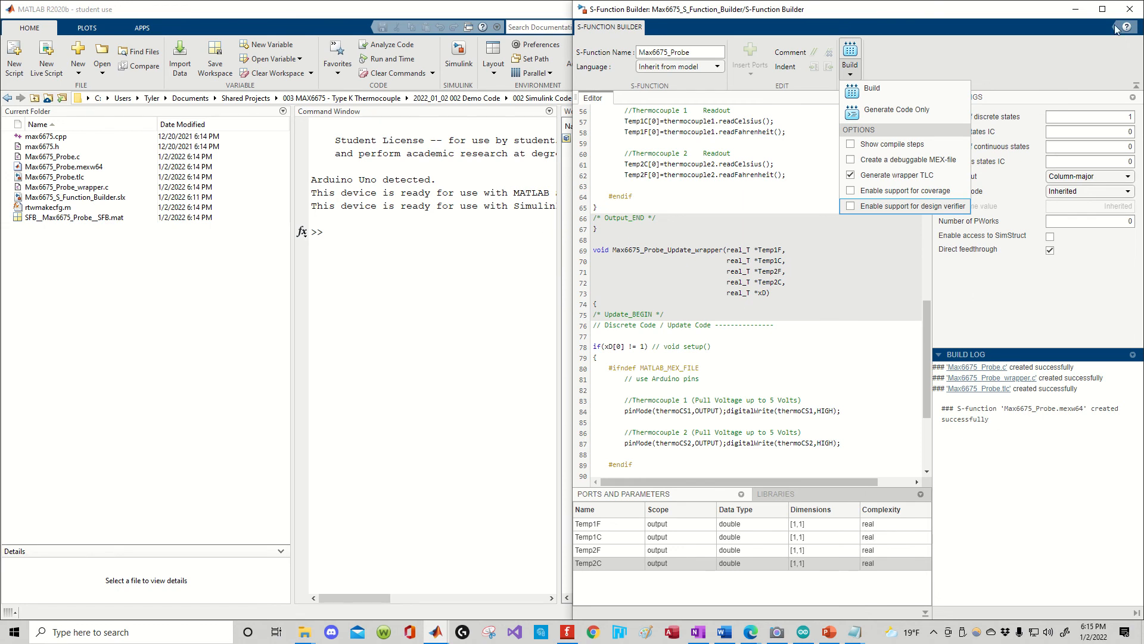
click(1130, 9)
click(843, 353)
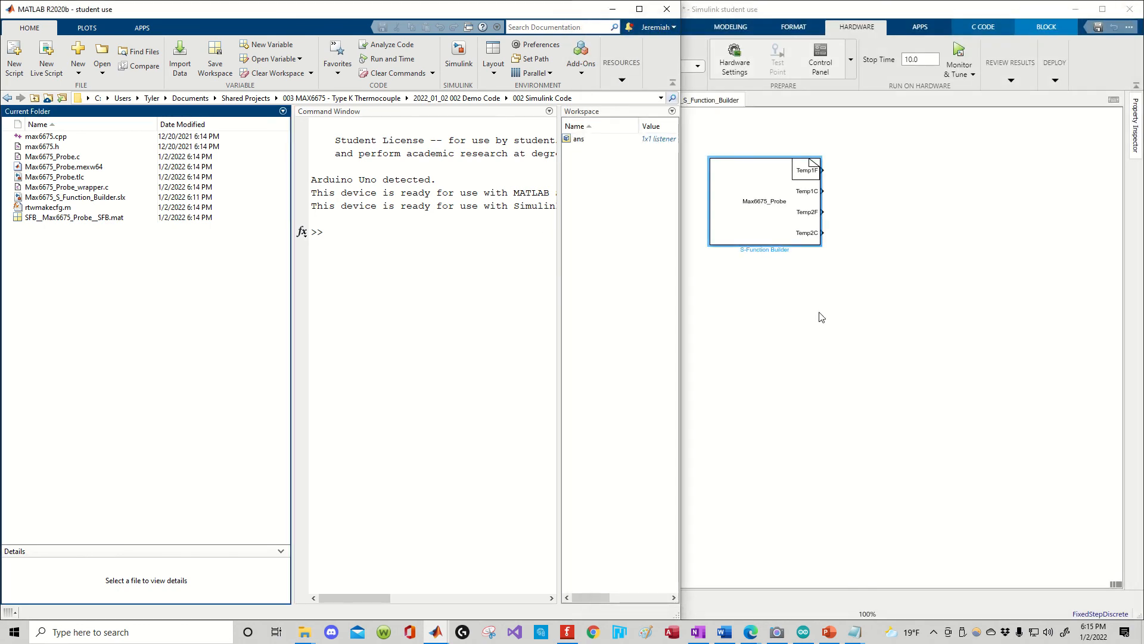
click(841, 259)
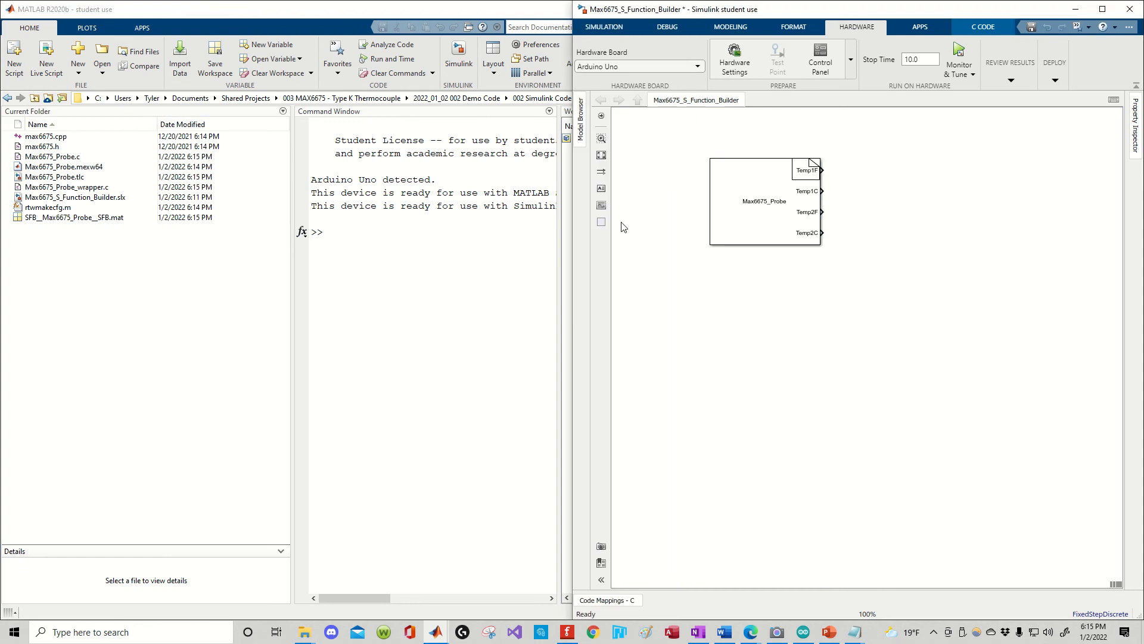
Step: Open Max6675_Probe_wrapper.c from the current folder and place its editor window beside MATLAB
click(82, 178)
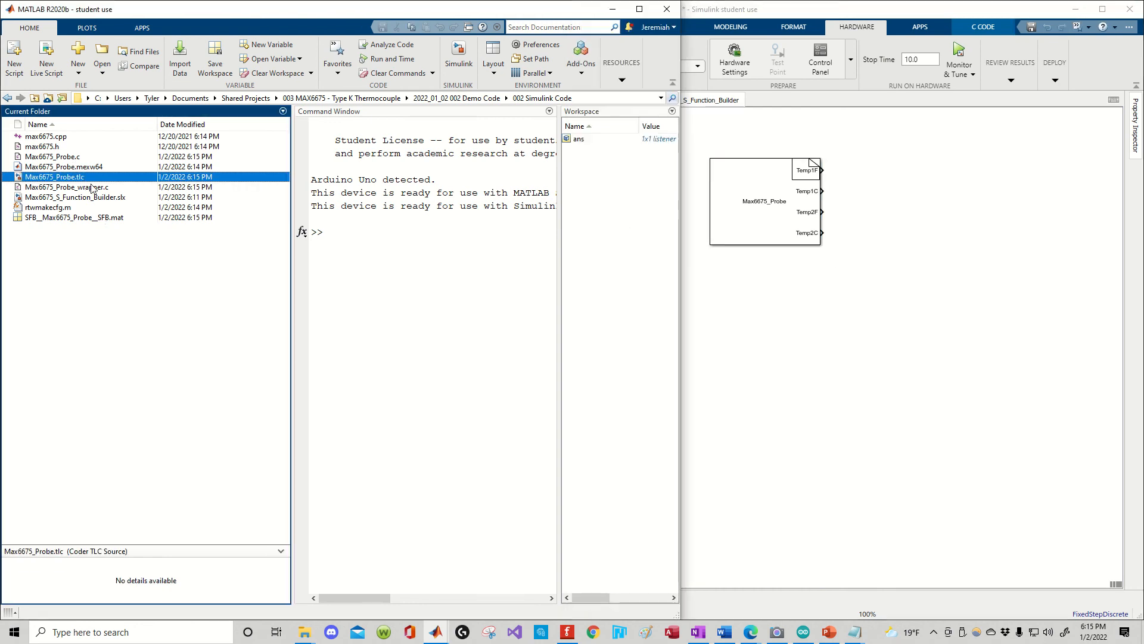
double_click(100, 187)
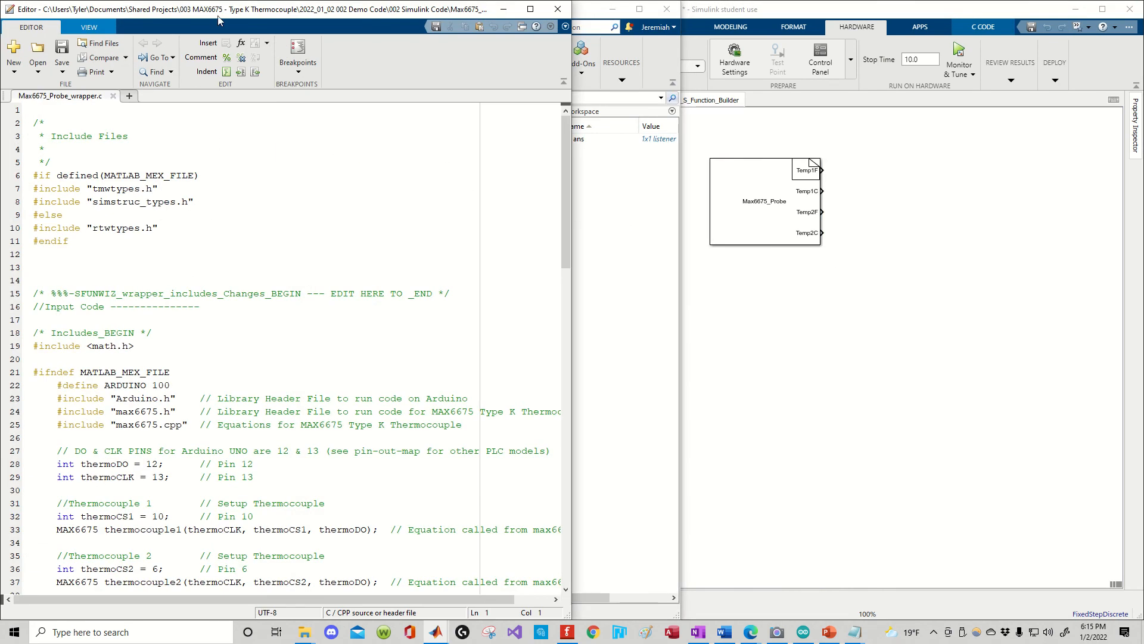
drag(219, 17, 1085, 108)
key(super+Right)
click(871, 215)
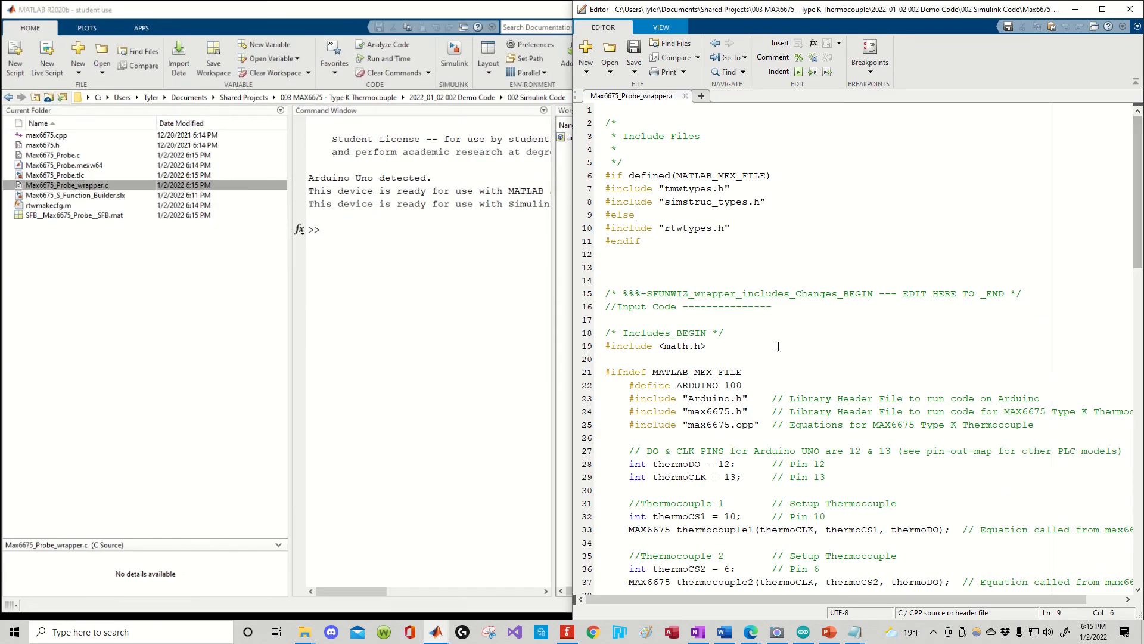
Step: Insert exter "C" in front of the void Max6675_Probe_Outputs_wrapper function declaration
scroll(778, 347, down, 7)
scroll(659, 349, down, 5)
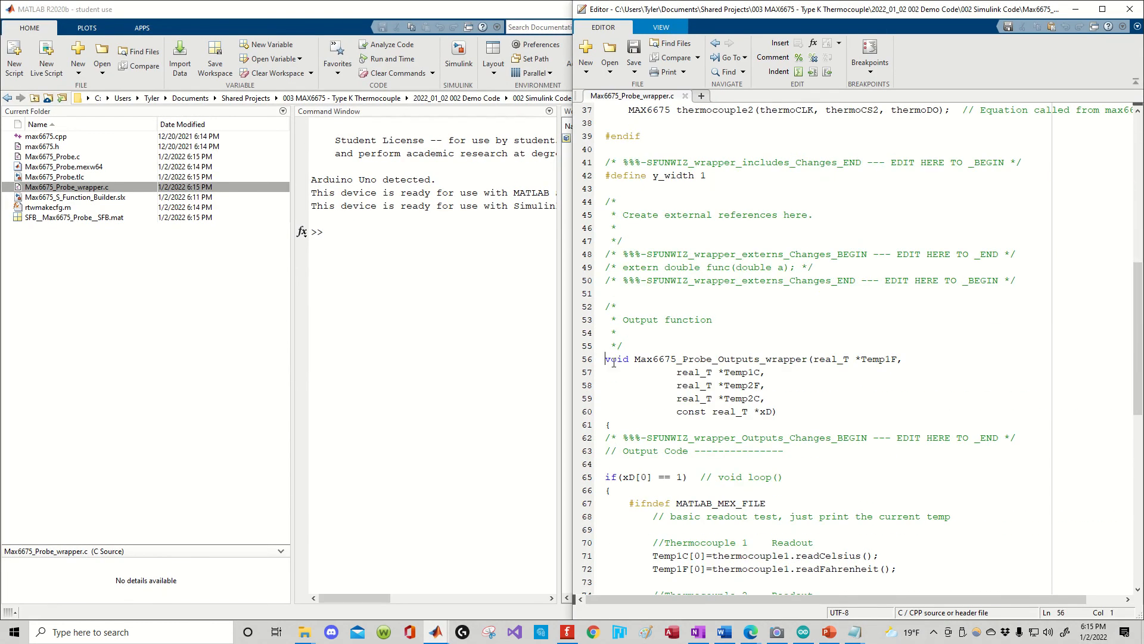
text(exter "C")
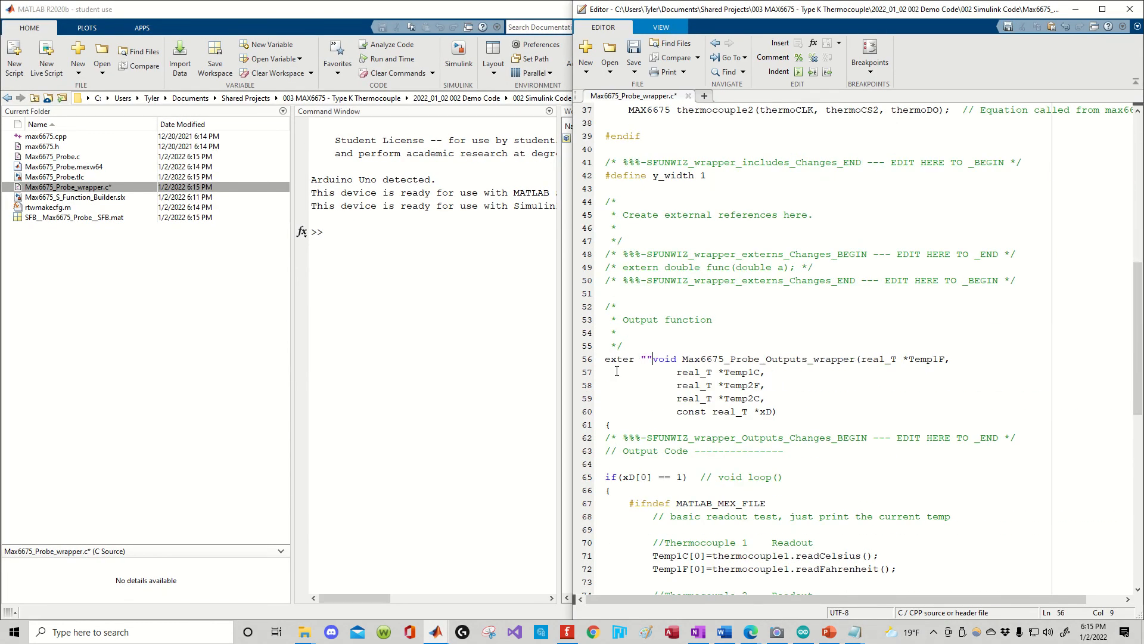
key(Left)
key(Left)
text(C)
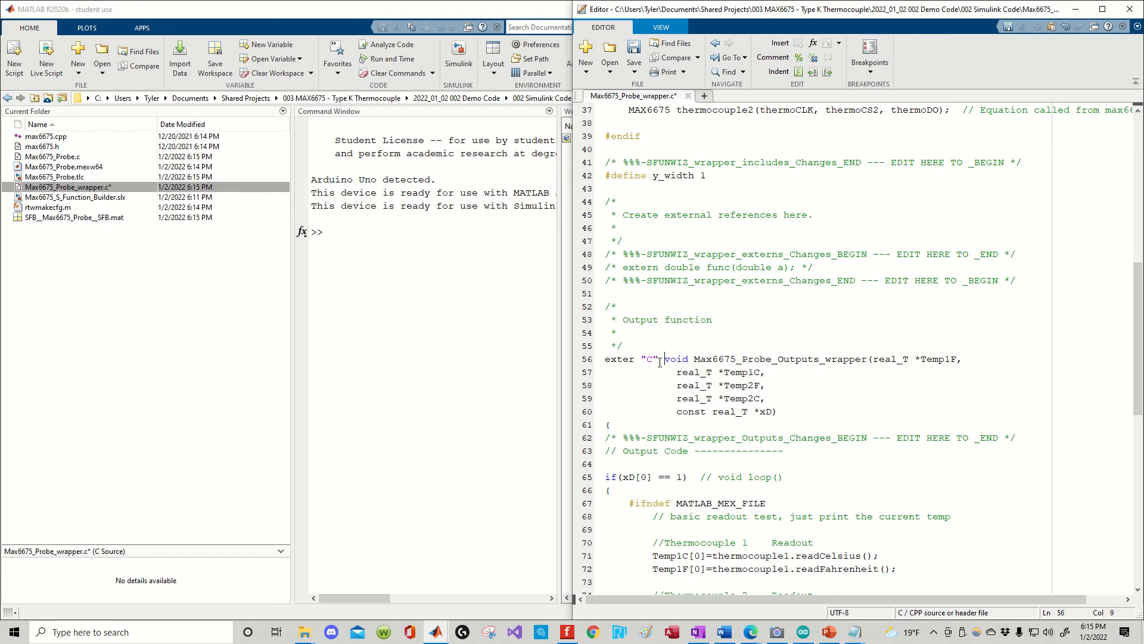
Step: Copy the exter "C" prefix in front of the void Max6675_Probe_Update_wrapper declaration and save the file
drag(660, 363, 606, 363)
scroll(606, 471, down, 6)
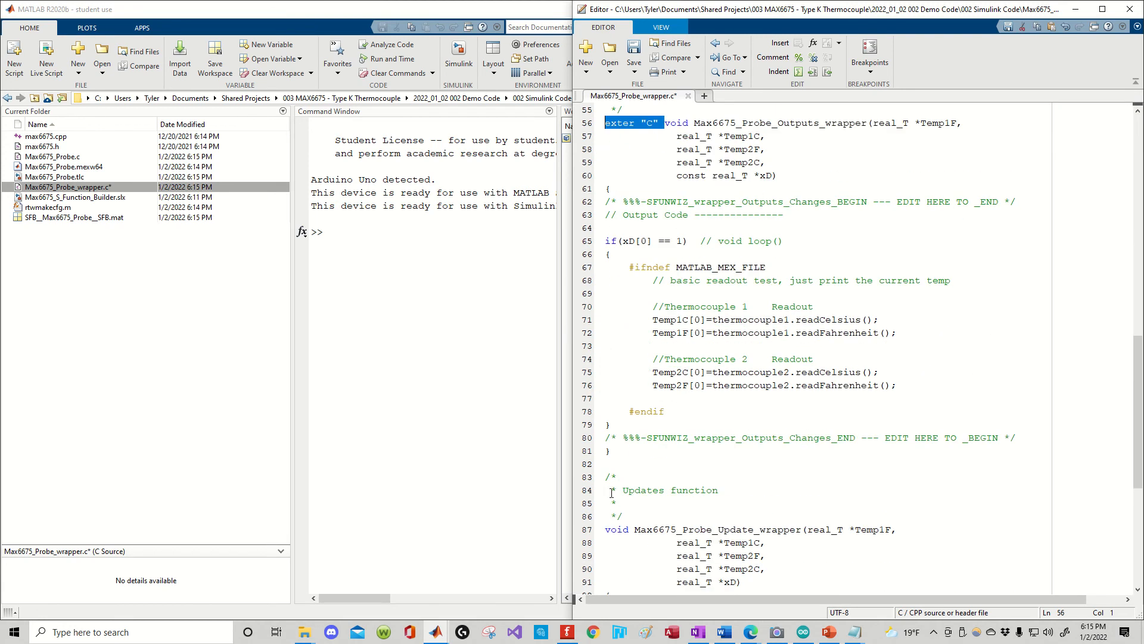
key(ctrl+c)
click(606, 516)
key(ctrl+v)
scroll(667, 512, down, 5)
key(ctrl+s)
scroll(666, 513, down, 1)
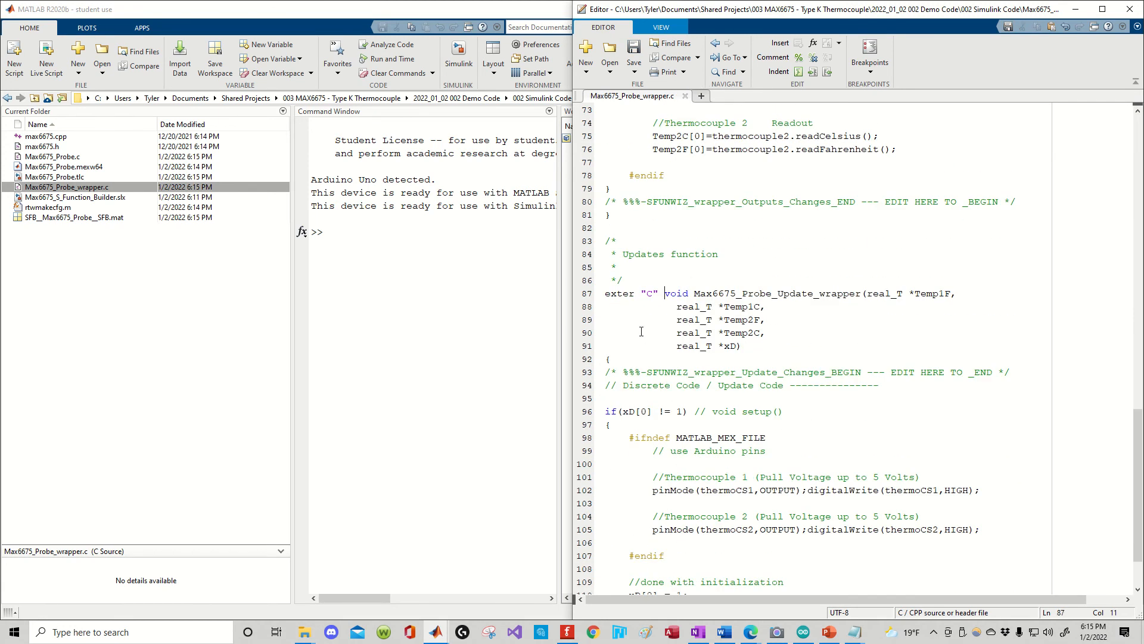
Step: Correct exter to extern in front of both the Update and Outputs wrapper functions and save the file
text(n)
scroll(632, 239, up, 7)
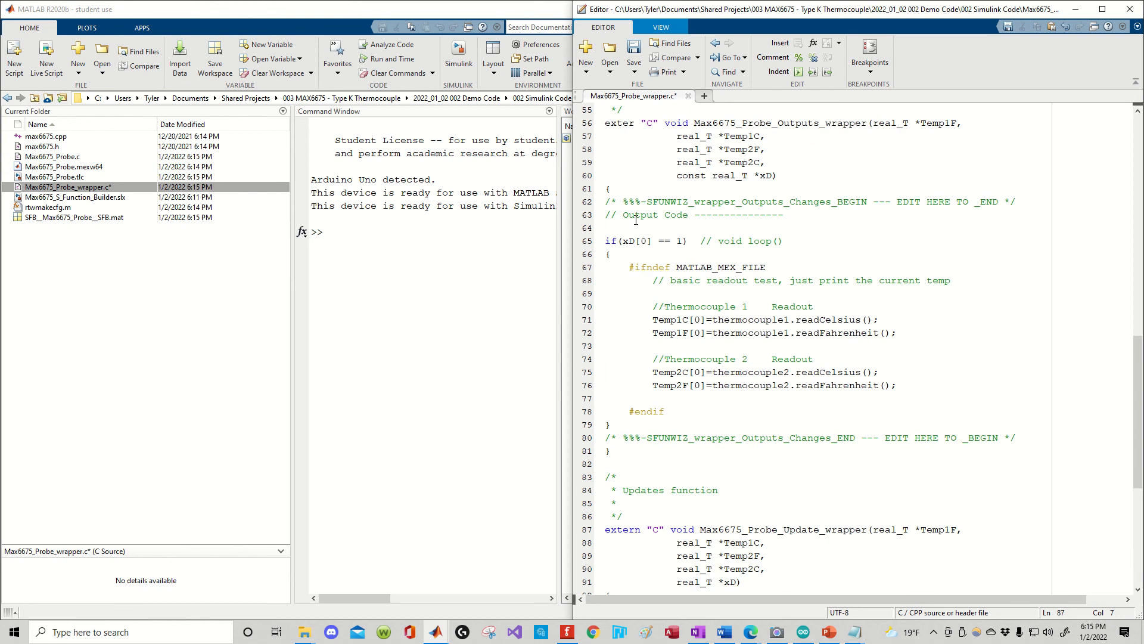
click(635, 162)
text(n)
key(ctrl+s)
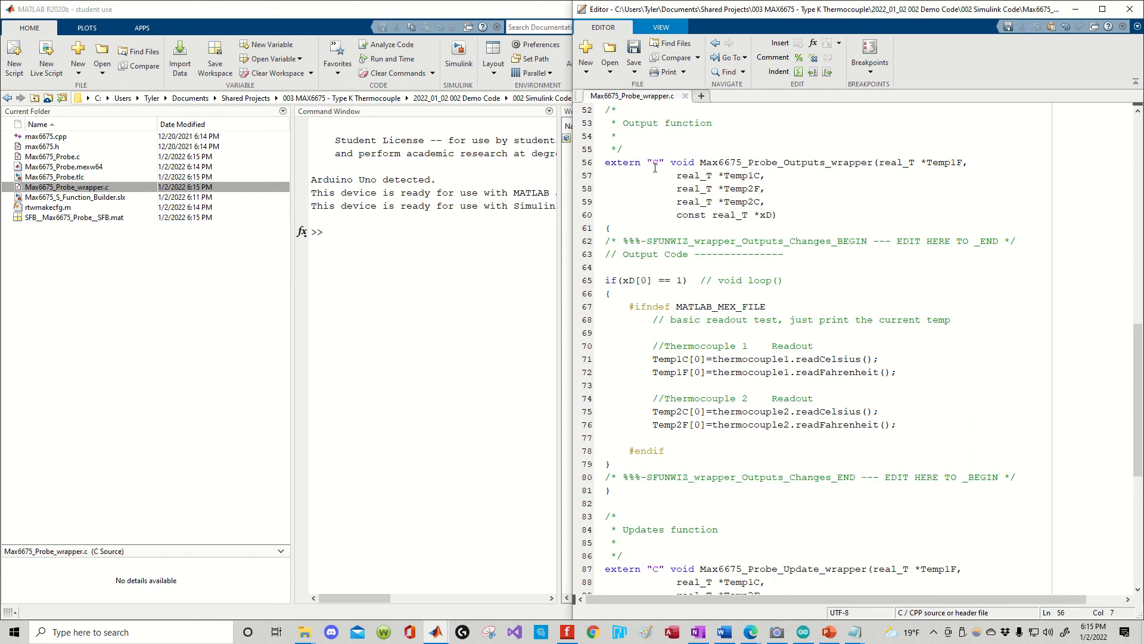
scroll(654, 168, down, 1)
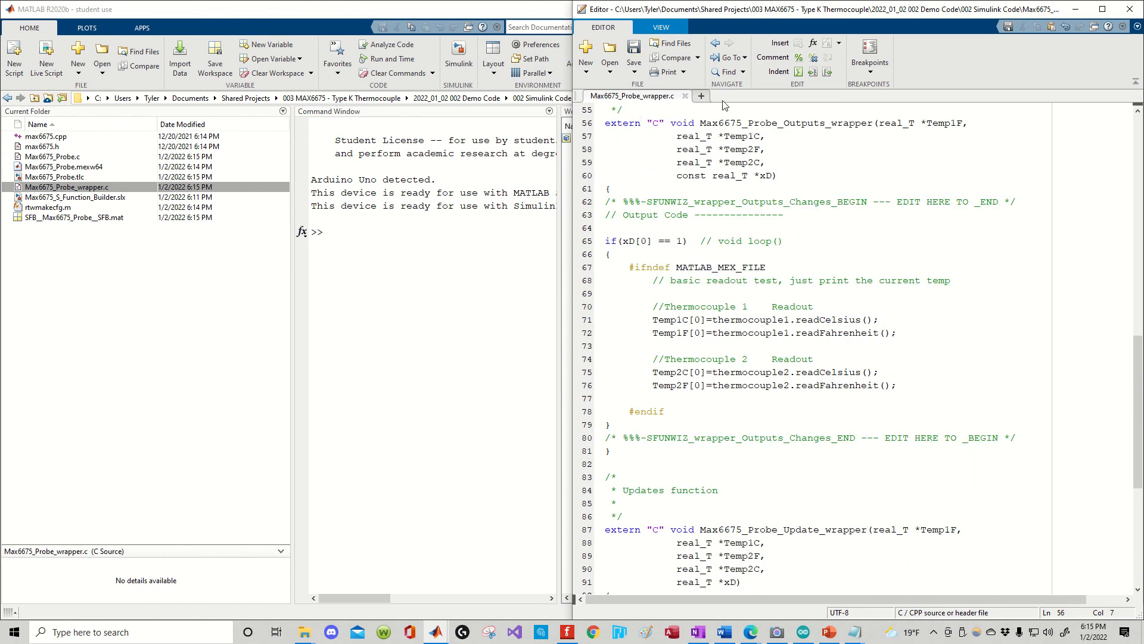
Step: Close the wrapper source file, rename it to Max6675_Probe_wrapper.cpp in the current folder, and return to the Simulink model
click(686, 95)
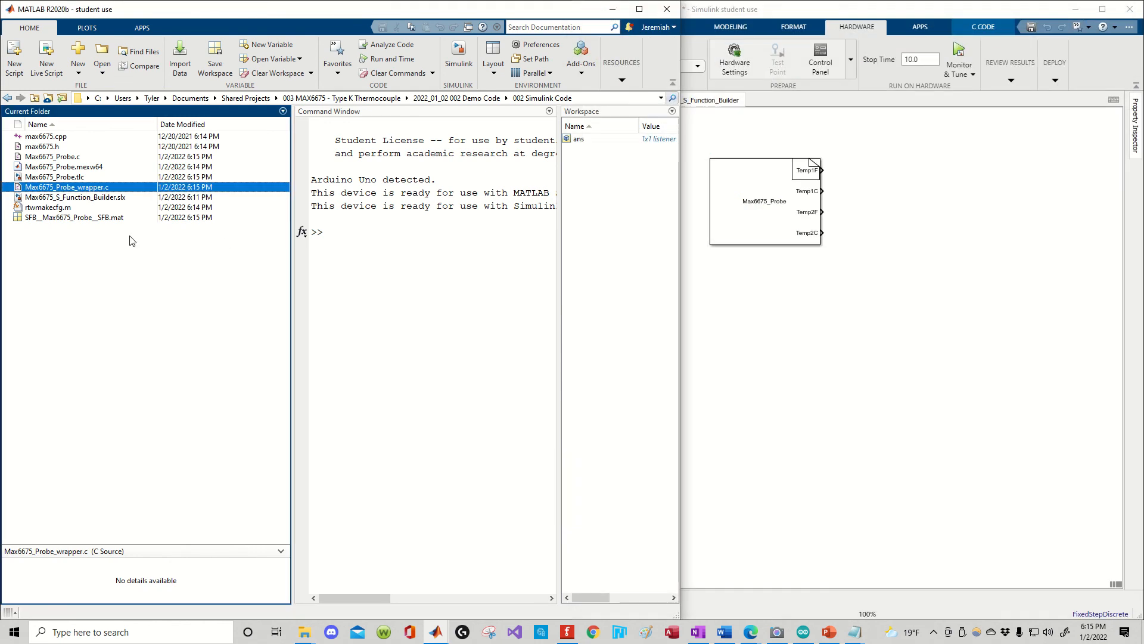
click(117, 187)
text(pp)
key(Return)
click(855, 206)
key(space)
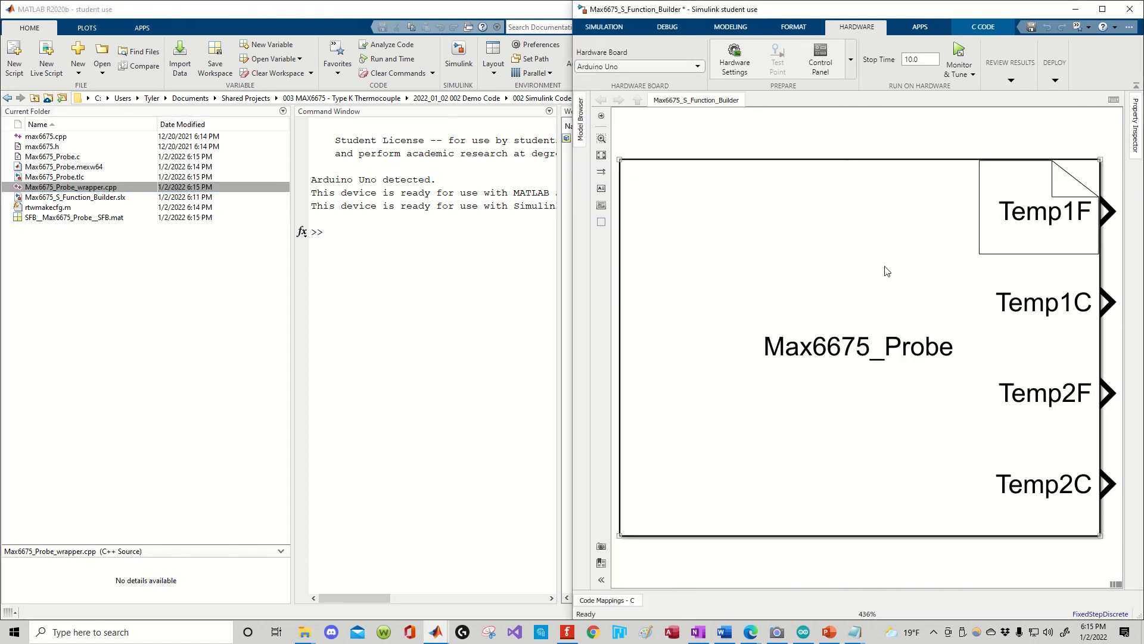
Step: Add a Display block beside the Max6675_Probe block, connect it to the Temp1F output, and place a copy of it underneath
scroll(865, 277, down, 3)
drag(835, 260, 683, 265)
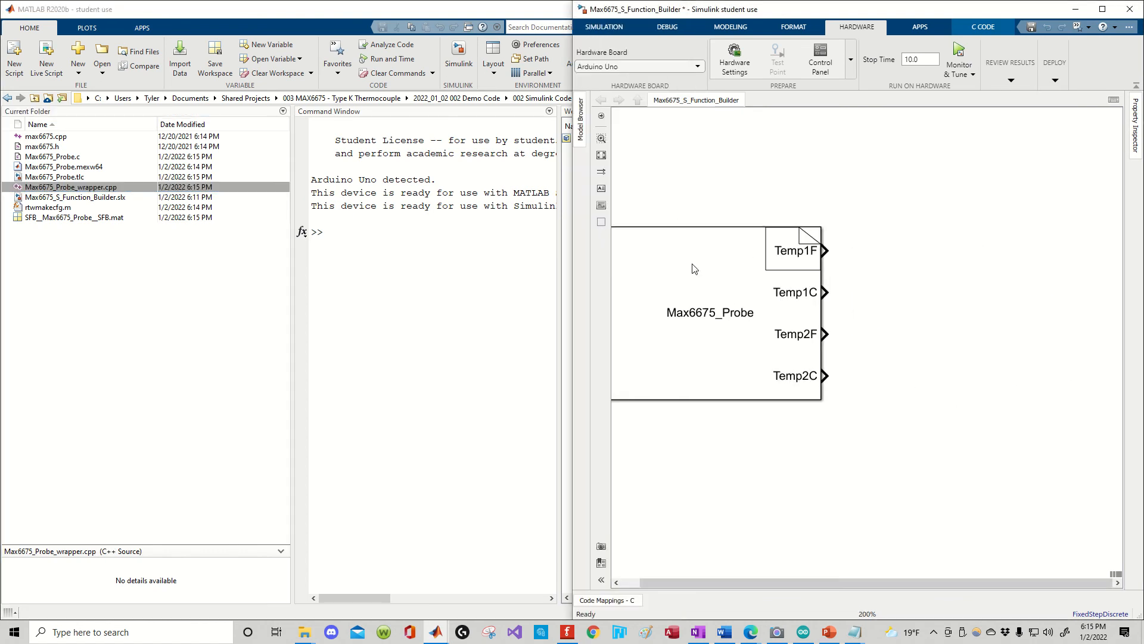
double_click(888, 268)
text(d)
key(Return)
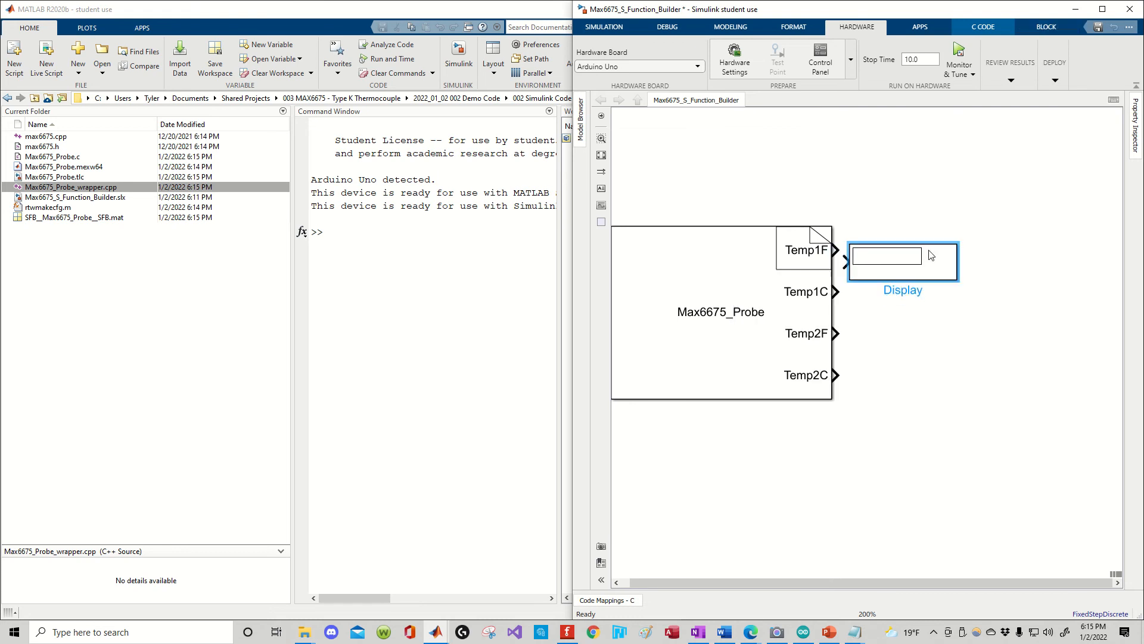
mouse_move(833, 251)
drag(835, 251, 976, 301)
Step: Stretch the Max6675_Probe block downward and arrange four Display blocks so that one lines up with each output port
click(685, 367)
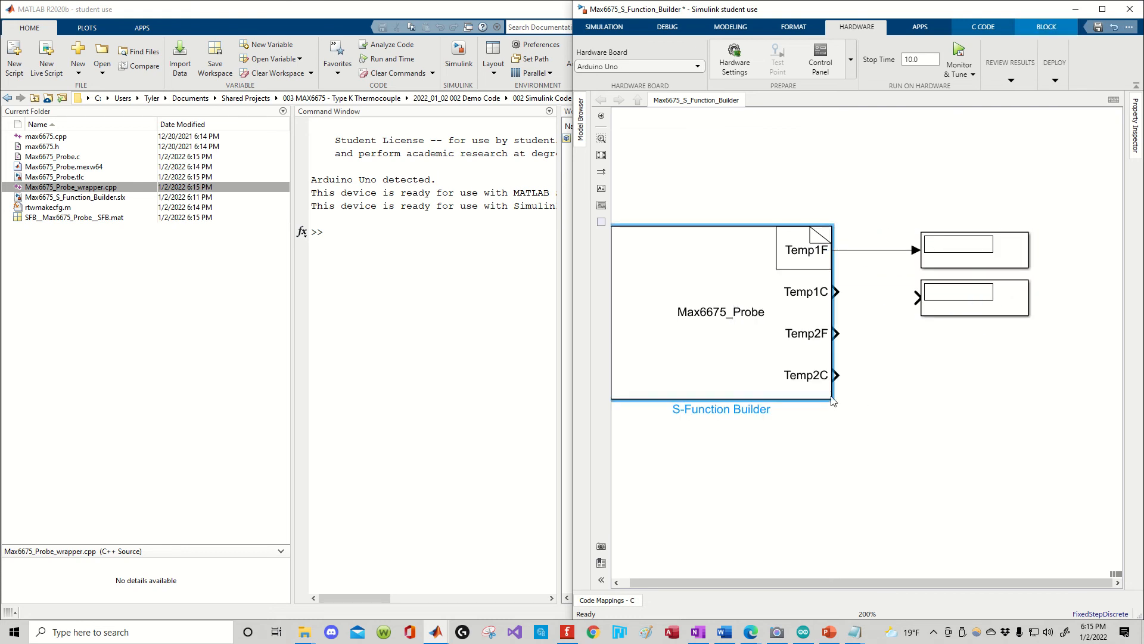
drag(834, 401, 856, 510)
drag(971, 254, 994, 493)
key(ctrl+v)
key(ctrl+v)
key(ctrl+v)
key(Delete)
Step: Connect the Temp2C, Temp2F and Temp1C outputs to their adjacent Display blocks
click(859, 476)
click(916, 477)
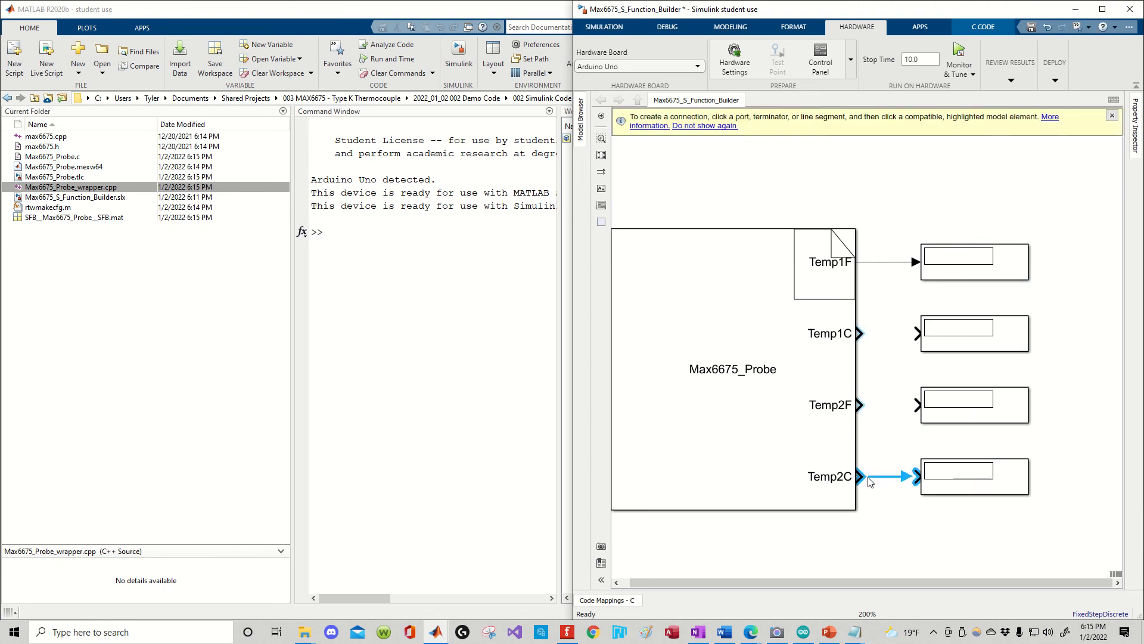
click(916, 404)
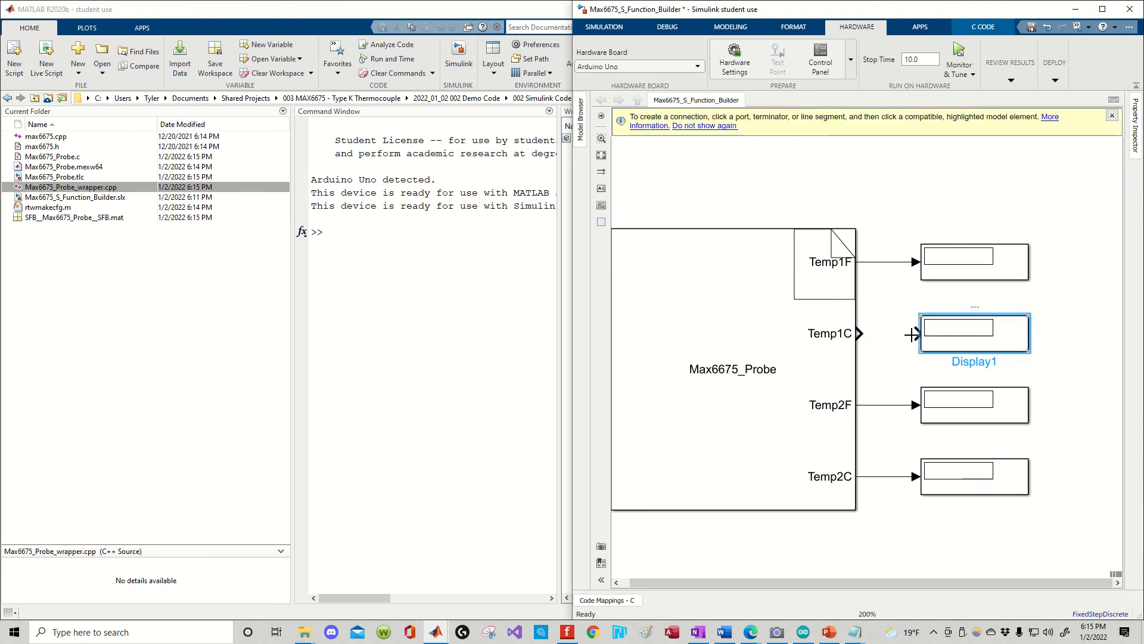
click(887, 338)
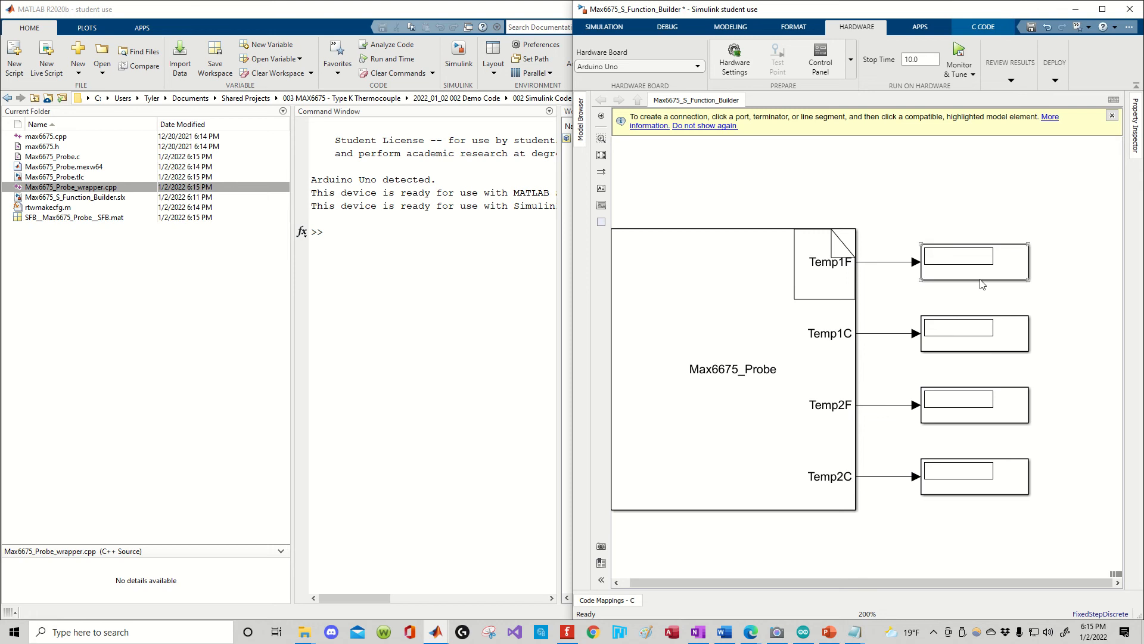
Step: Shift all four Display blocks together farther away from the Max6675_Probe block to lengthen the signal lines
drag(1028, 221, 949, 548)
drag(948, 271, 1002, 272)
click(898, 246)
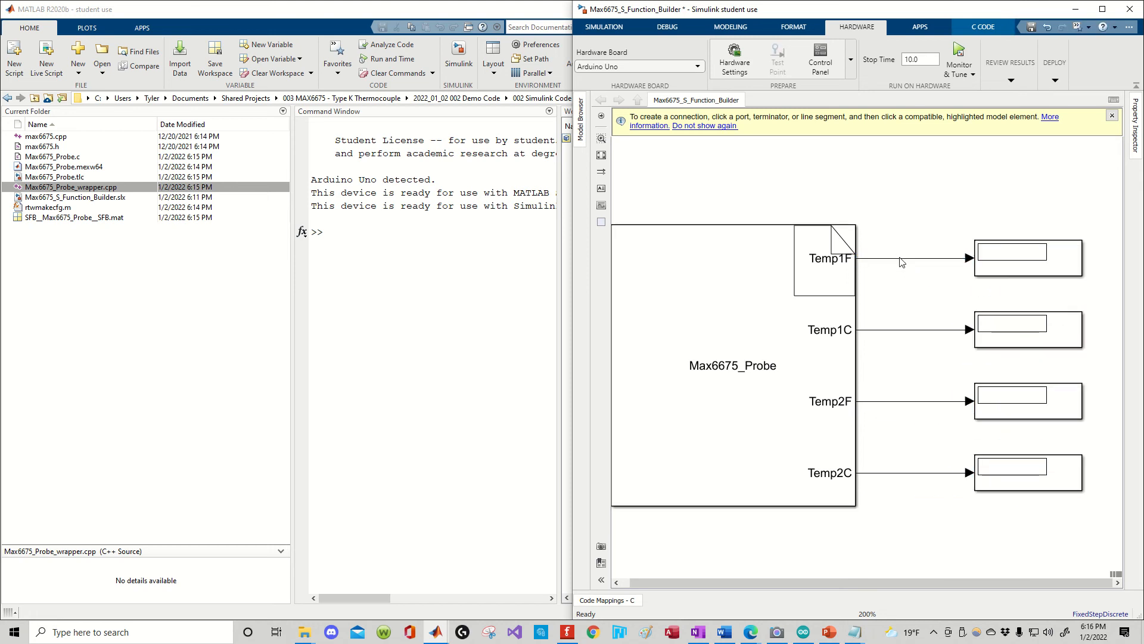
Step: Label the signal line from the Temp1F output as Temp1F
click(900, 259)
double_click(908, 253)
click(909, 237)
double_click(907, 258)
text(Temp)
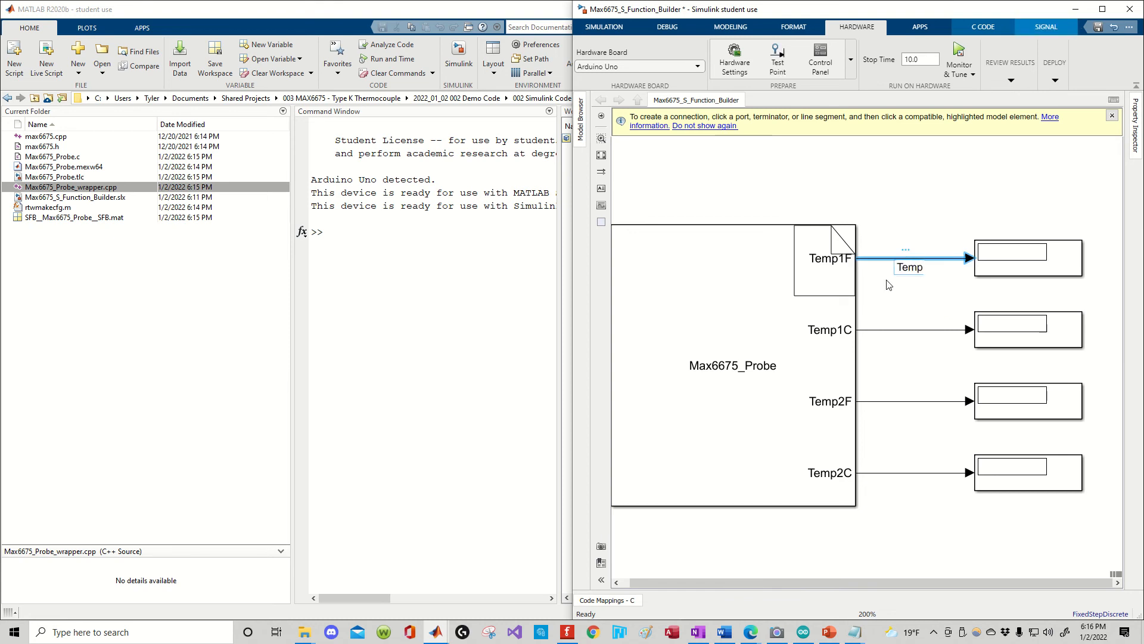
text(1F)
Step: Copy the Temp1F label onto the signal line from the Temp1C output and change it to Temp1C
double_click(925, 268)
key(ctrl+c)
double_click(924, 331)
key(ctrl+v)
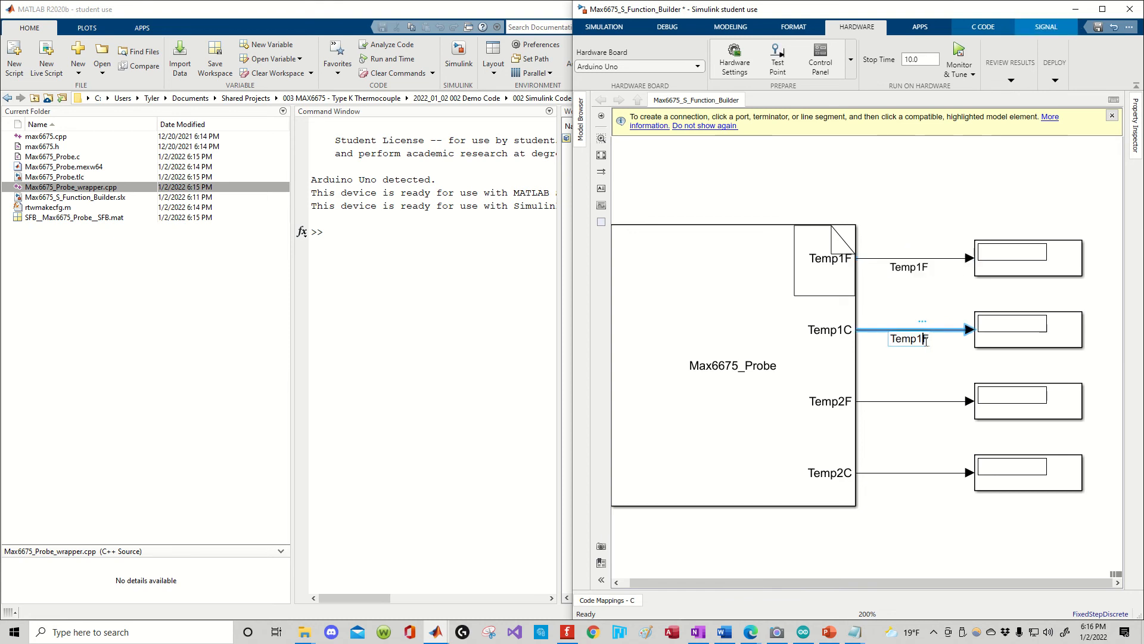
key(BackSpace)
text(C)
click(921, 373)
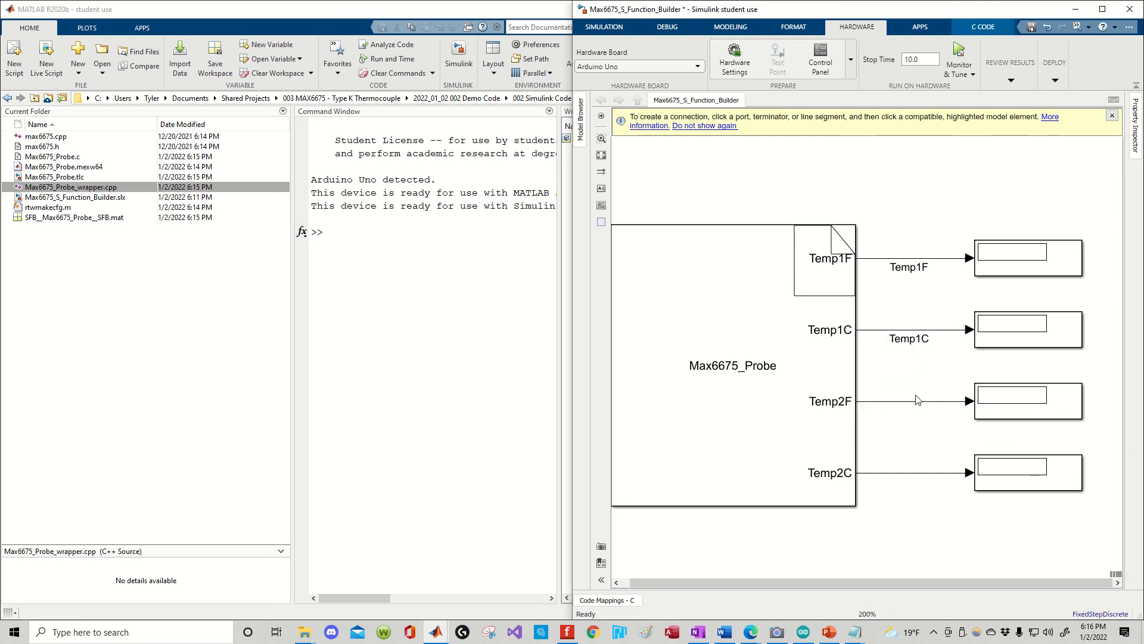
Step: Label the two remaining signal lines Temp2F and Temp2C from the copied label text and save the model
double_click(910, 401)
key(ctrl+v)
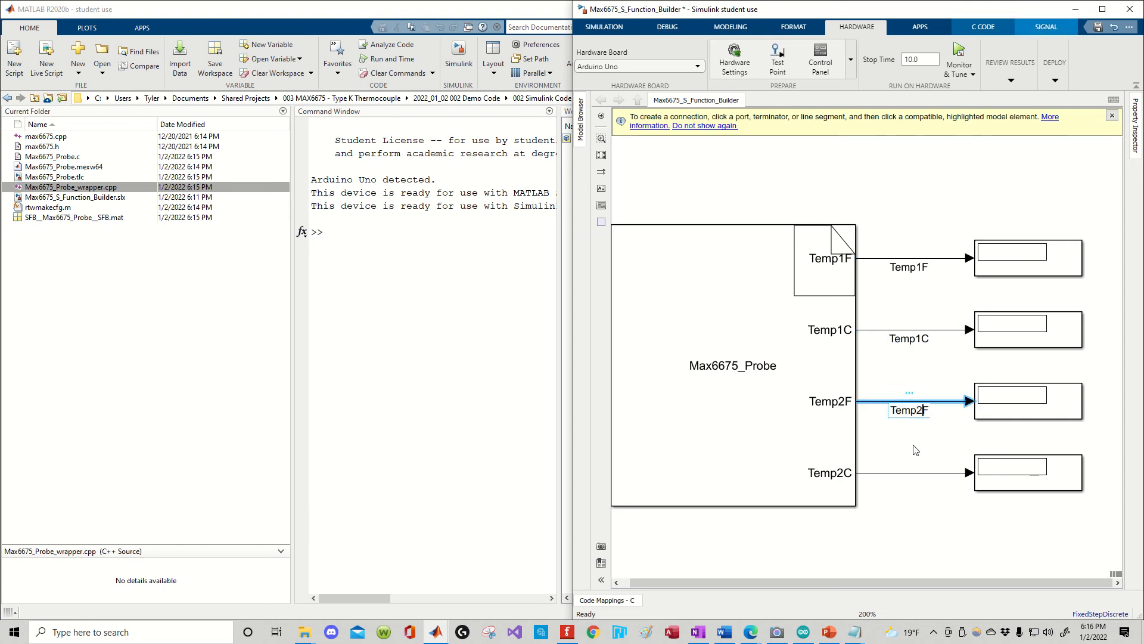
double_click(901, 473)
key(ctrl+v)
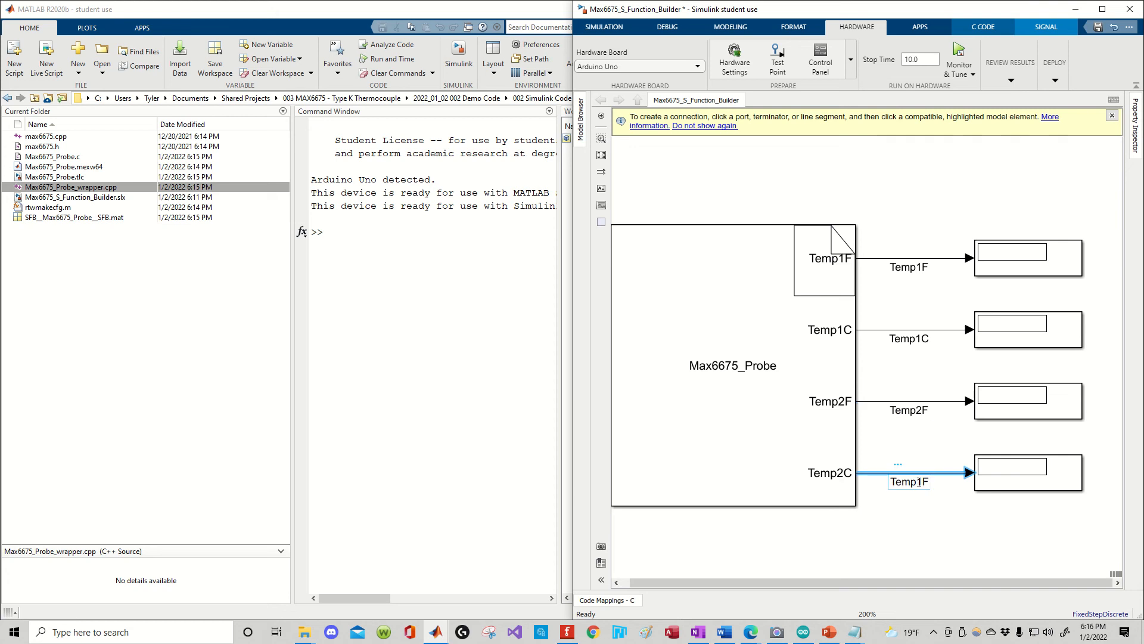
click(942, 481)
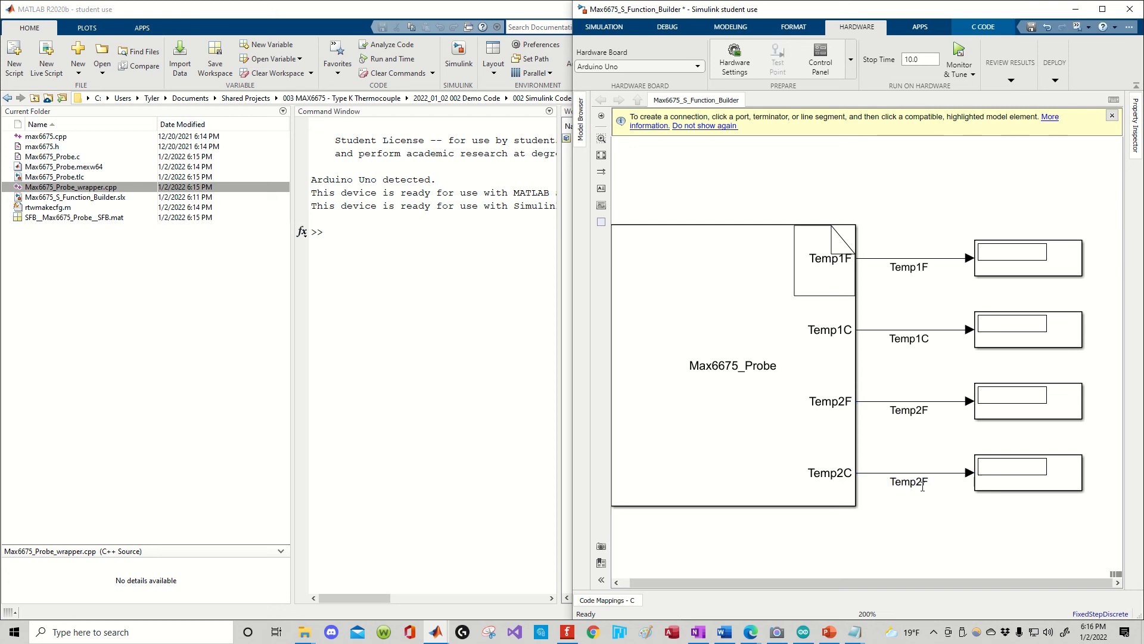
click(923, 486)
text(C)
click(934, 509)
key(ctrl+s)
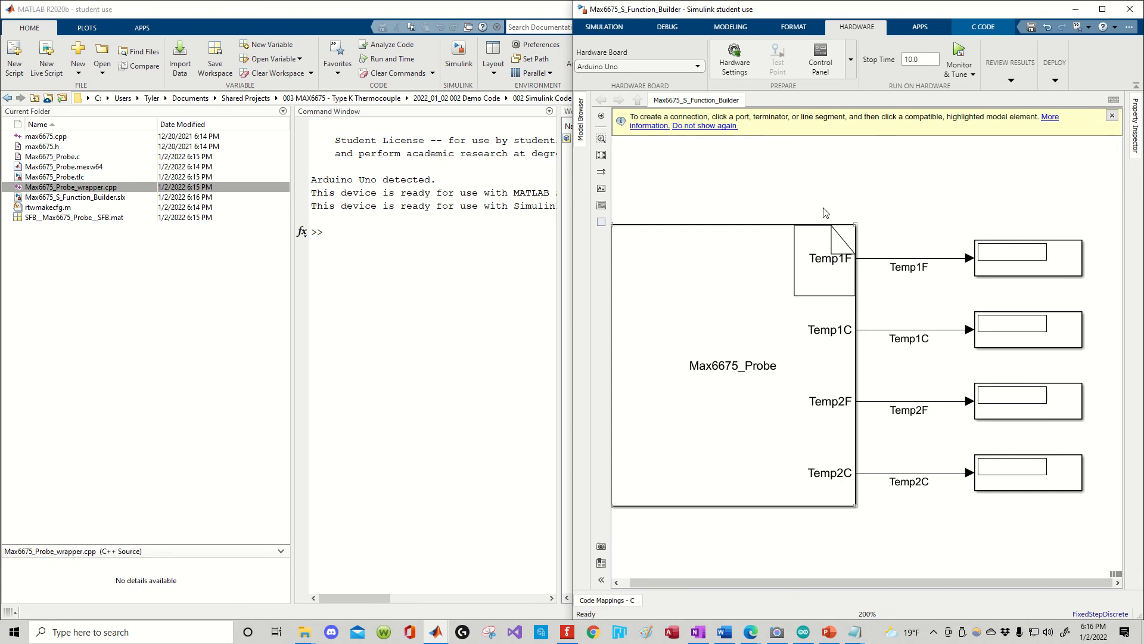
Step: Set the model's stop time to inf and run it on the Arduino Uno with Monitor & Tune
scroll(823, 196, up, 2)
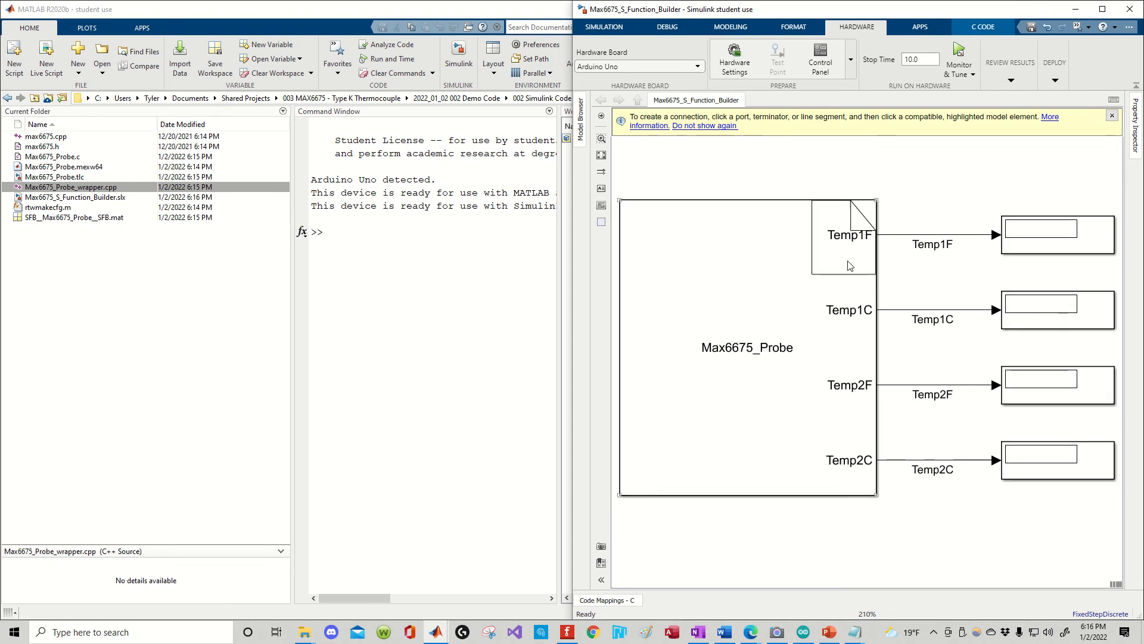
click(817, 327)
click(925, 58)
text(if)
key(BackSpace)
text(nf)
click(960, 151)
click(959, 53)
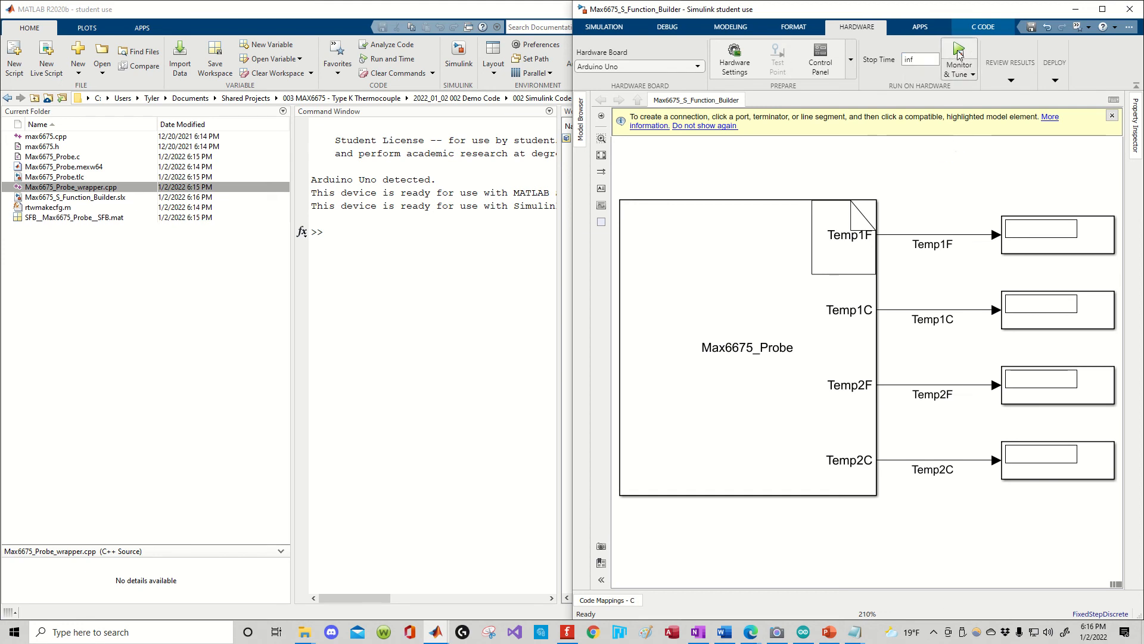
click(959, 54)
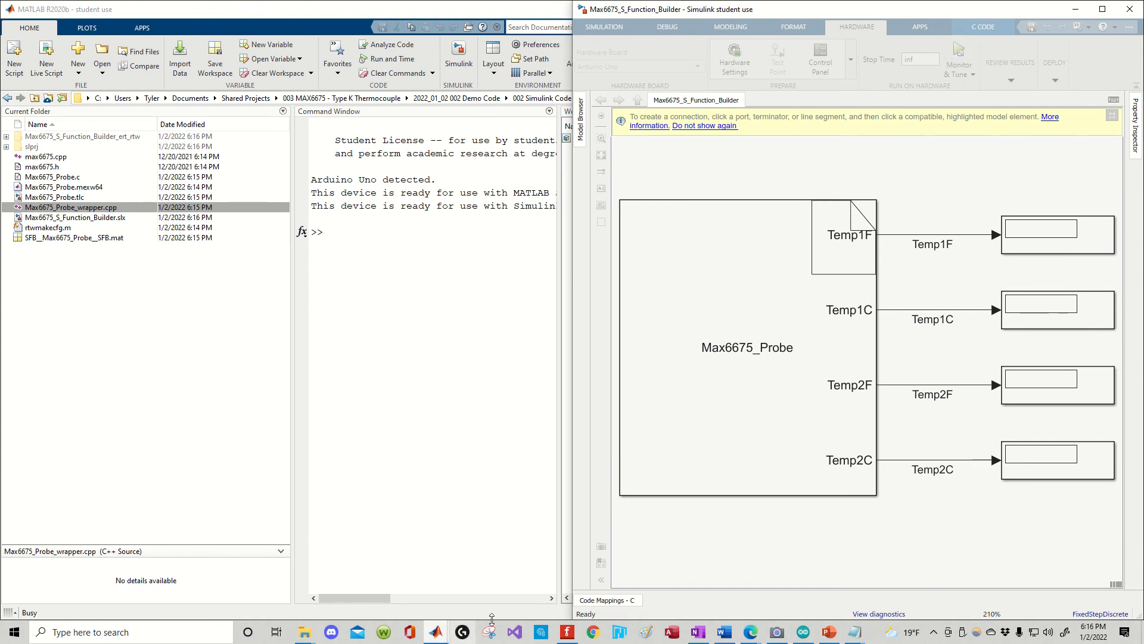
Step: Switch to the Camera app to show the hardware beside the running model, and dismiss the connection hint in Simulink
click(777, 632)
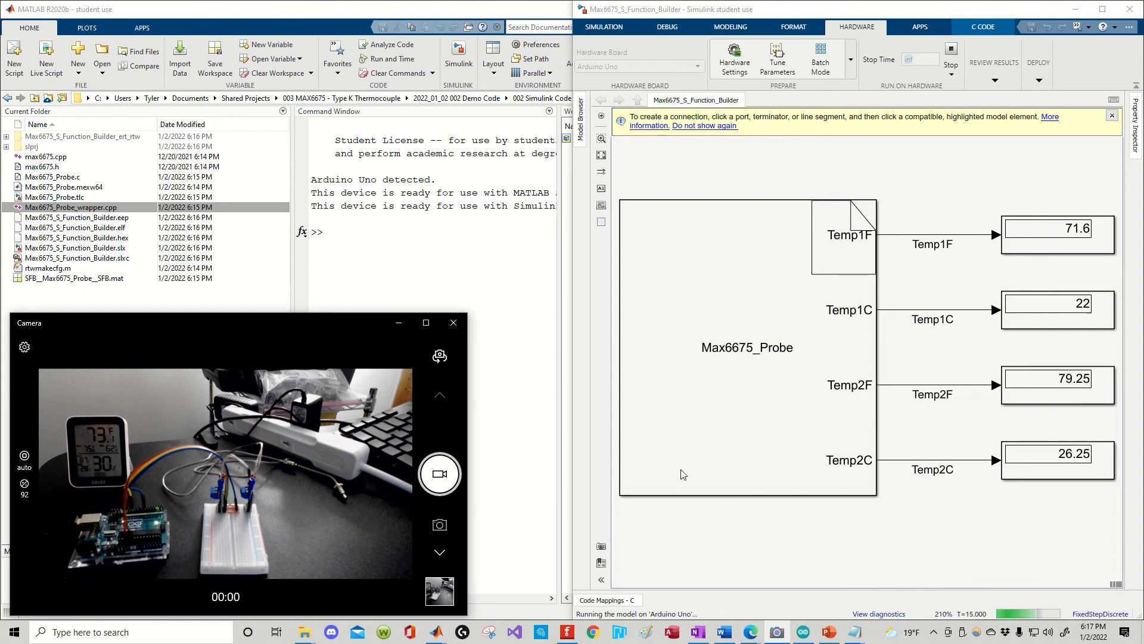
click(1112, 116)
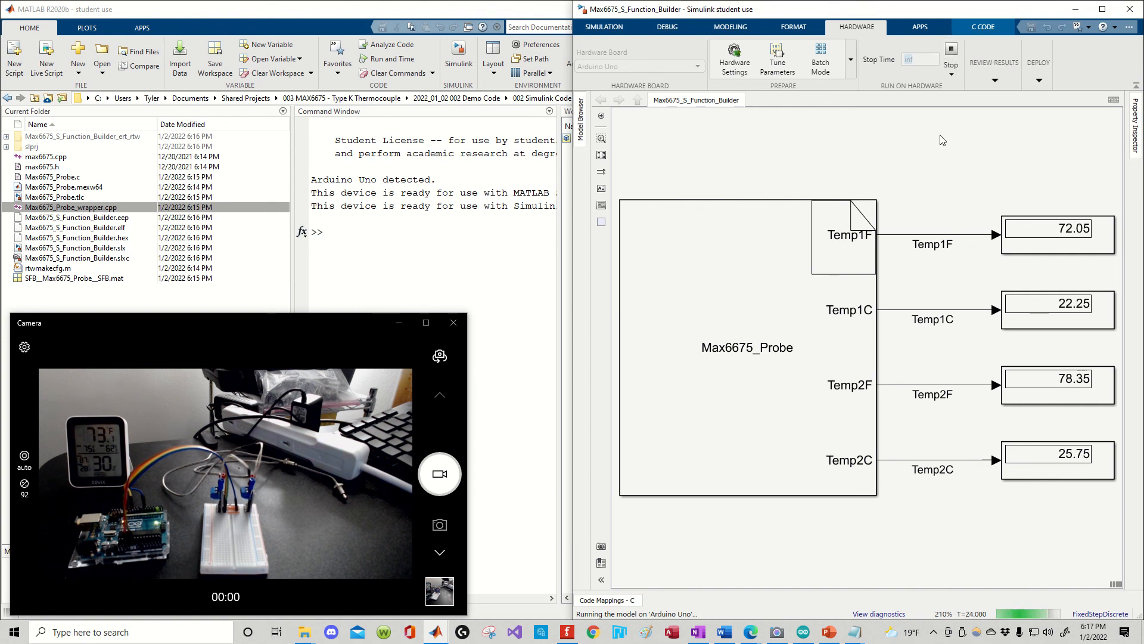
Step: Stop the running model and delete max6675.cpp and max6675.h from the current folder
click(50, 172)
click(46, 158)
click(46, 166)
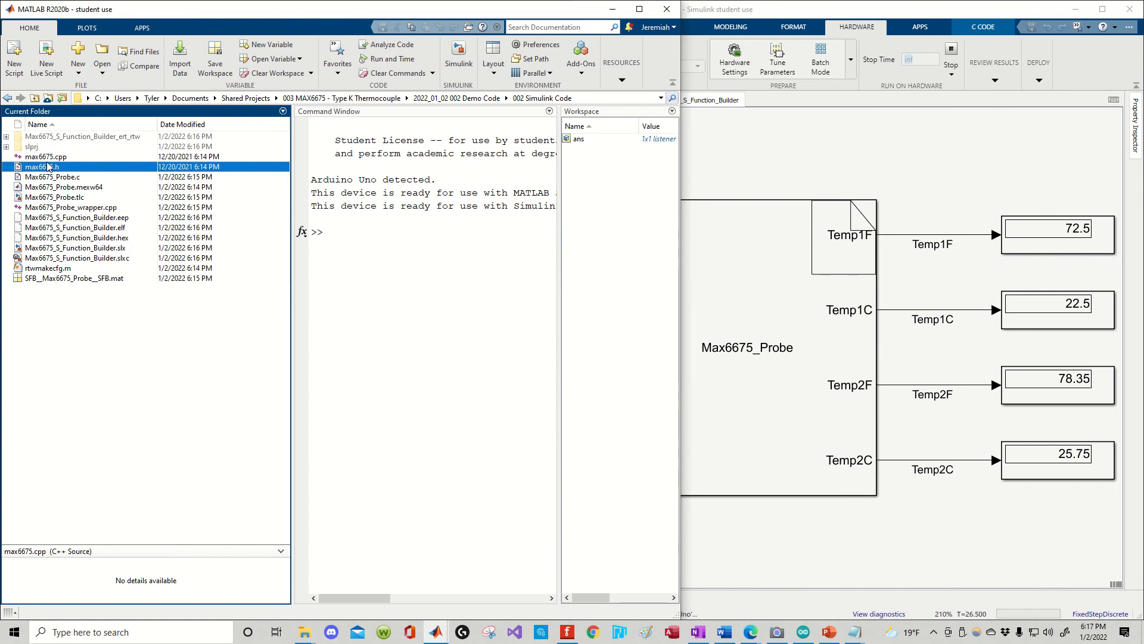
click(914, 203)
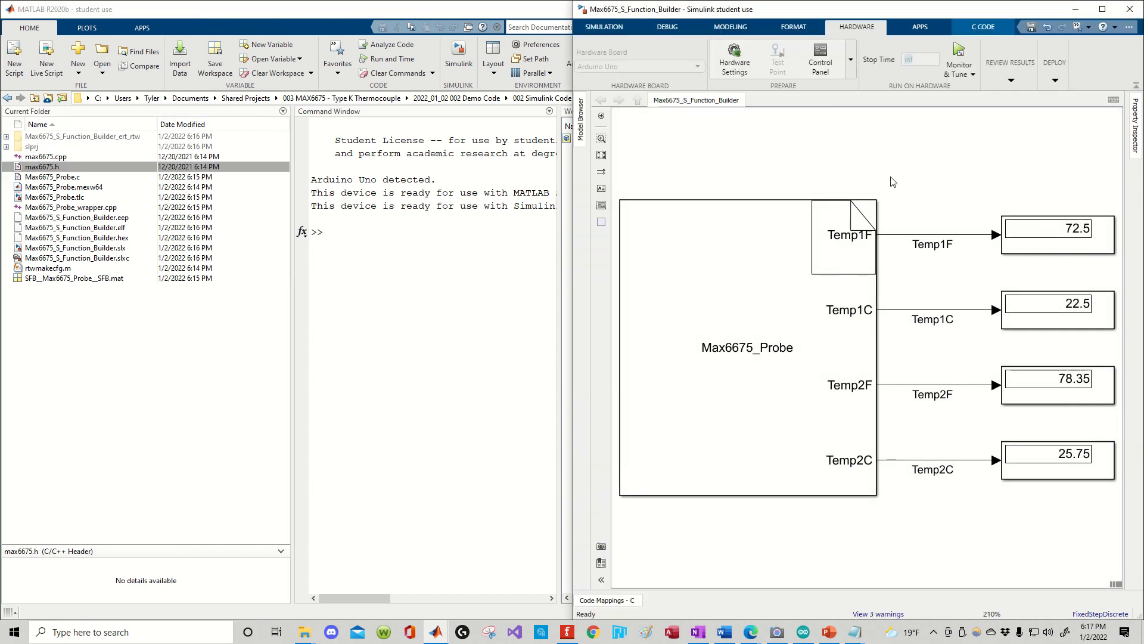
click(57, 161)
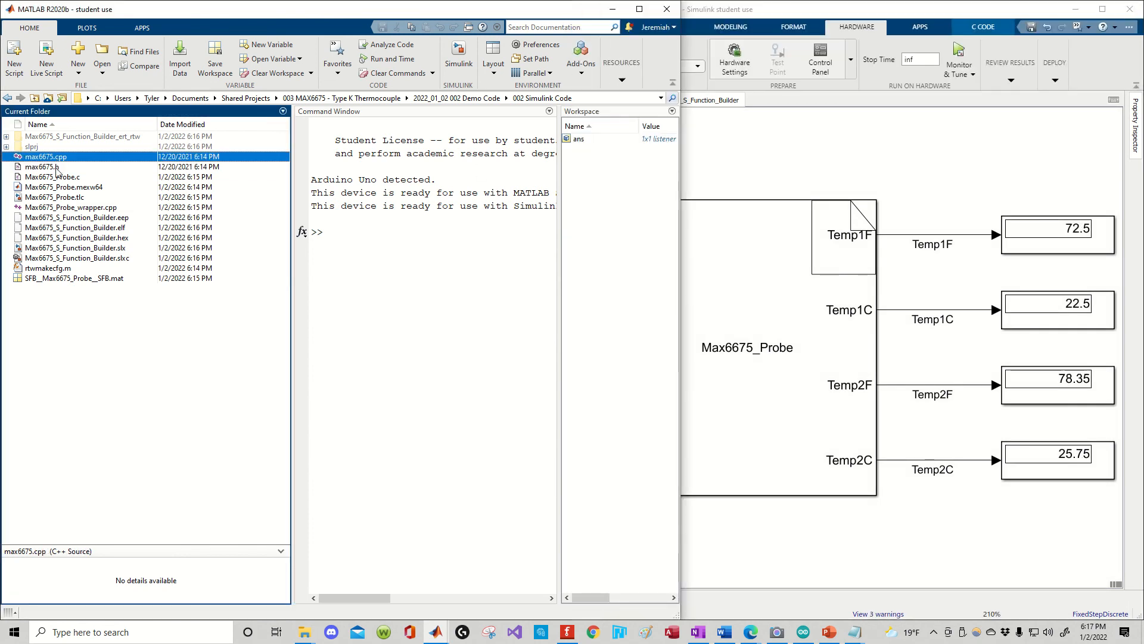
shift+click(57, 169)
key(Delete)
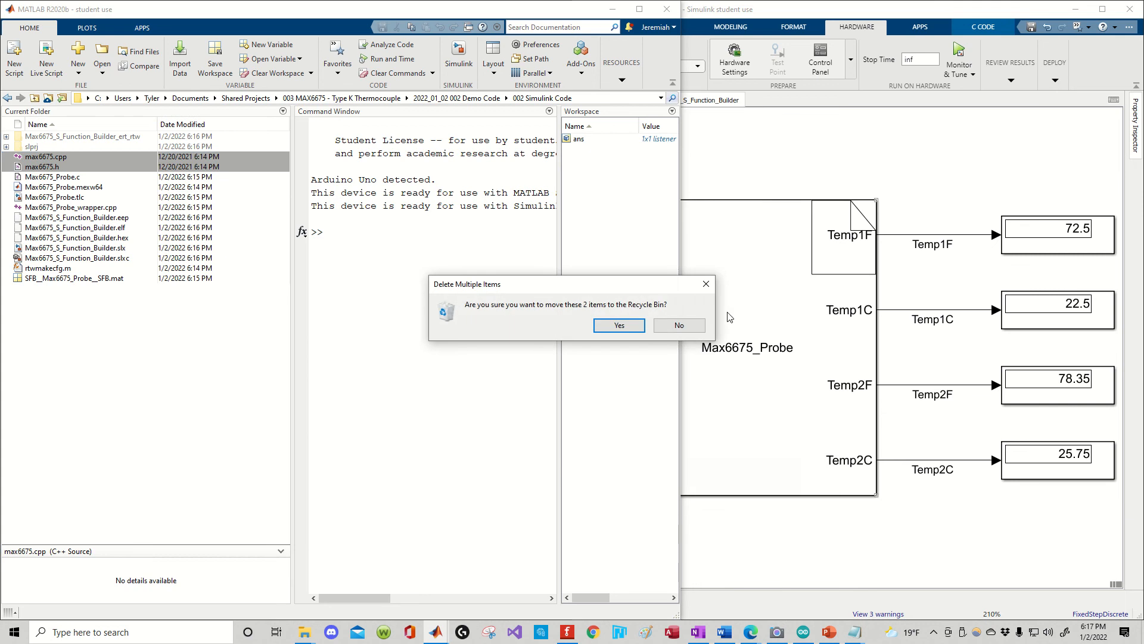
click(620, 325)
Step: Open the Max6675_Probe S-Function Builder editor, show its library settings, and snap the window to half the screen
click(764, 260)
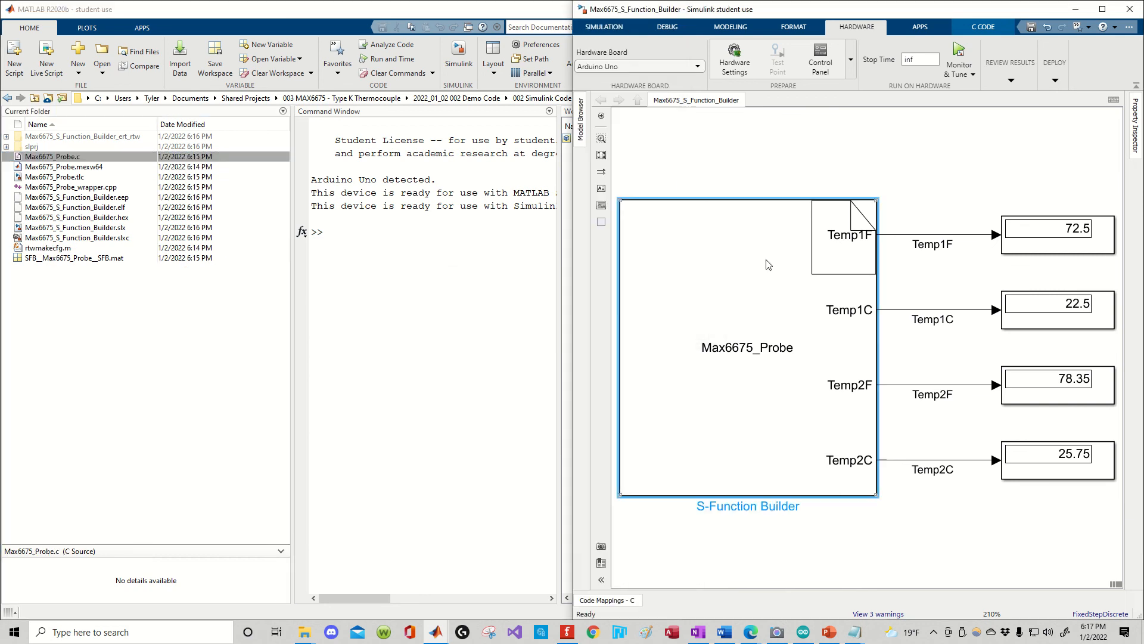
double_click(753, 363)
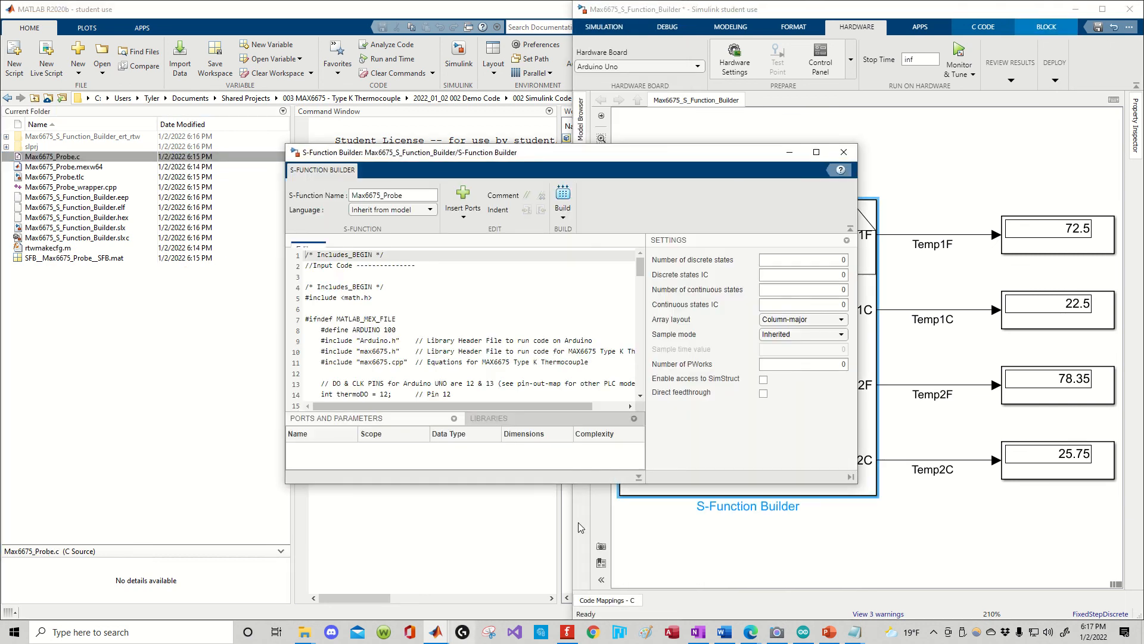
click(488, 417)
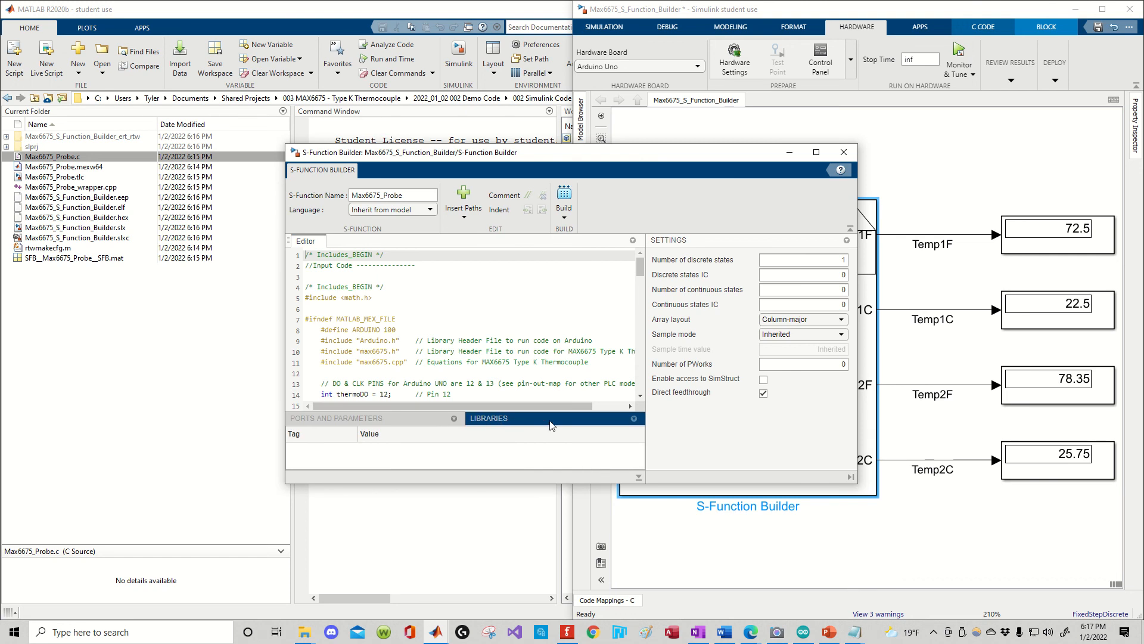
drag(522, 164, 1142, 200)
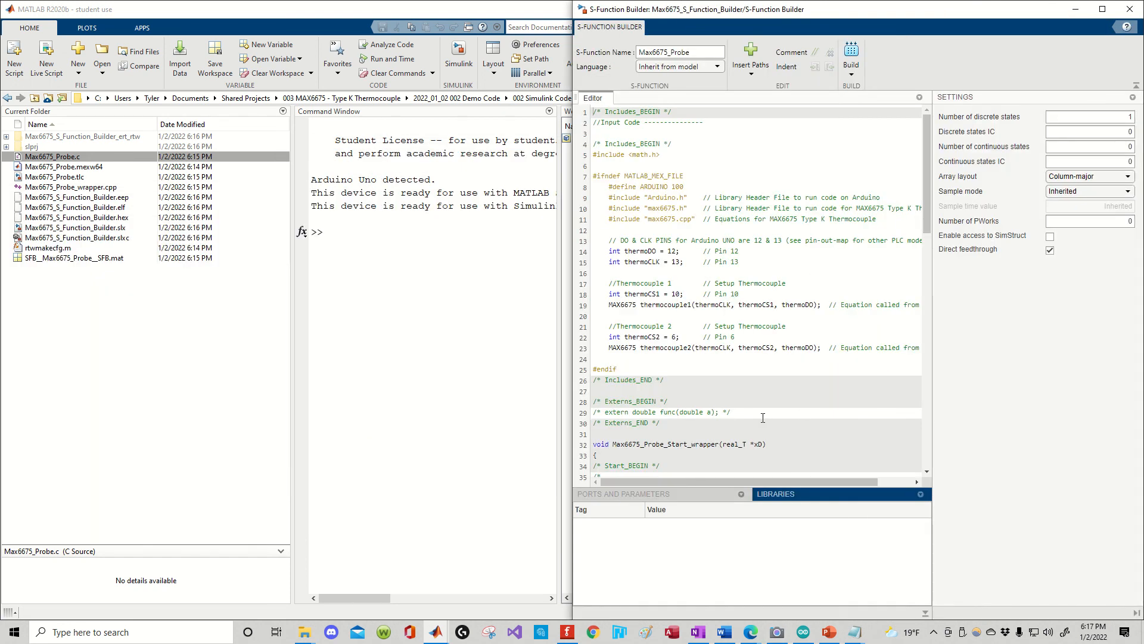
Step: Add a path entry to the S-function's libraries and set its tag to INC_PATH
scroll(761, 415, down, 1)
scroll(743, 457, up, 1)
right_click(601, 504)
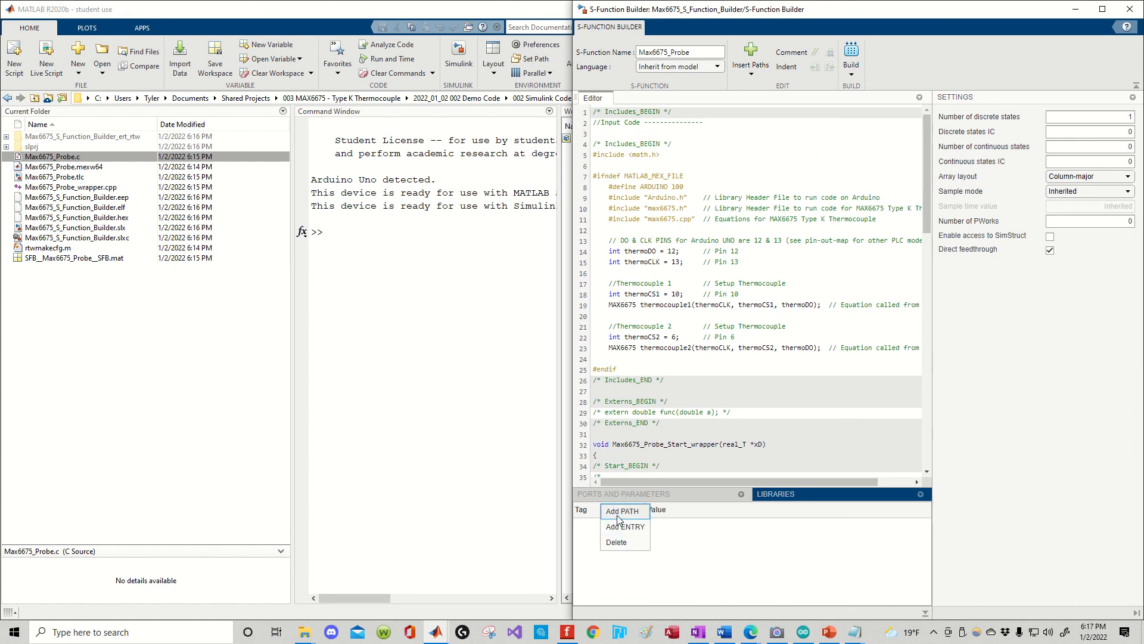
click(622, 511)
click(609, 525)
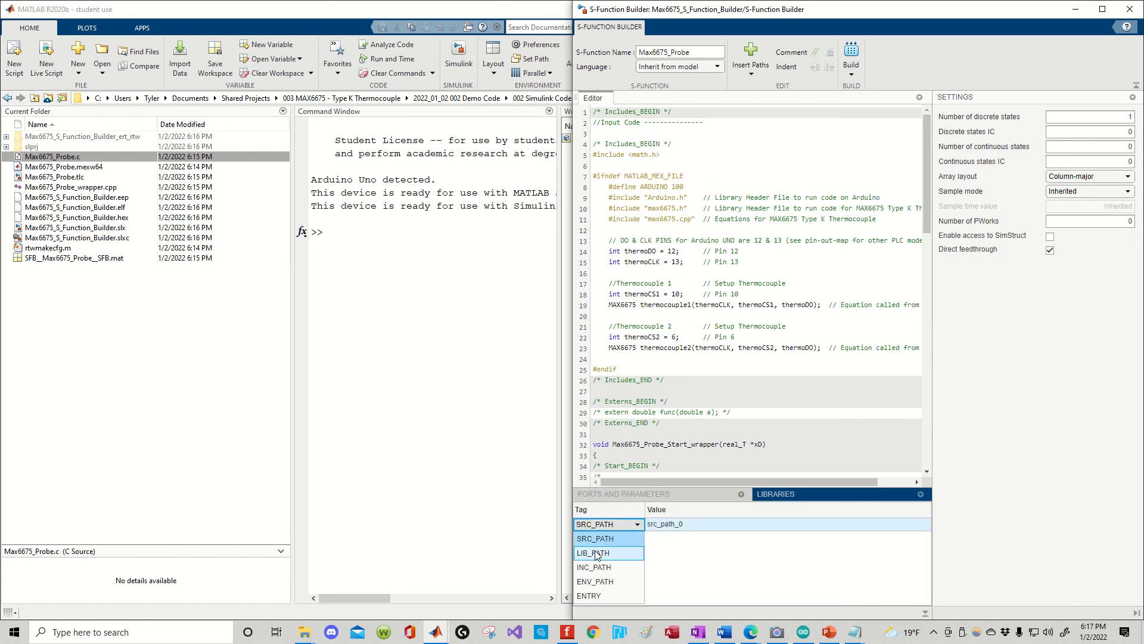
click(596, 567)
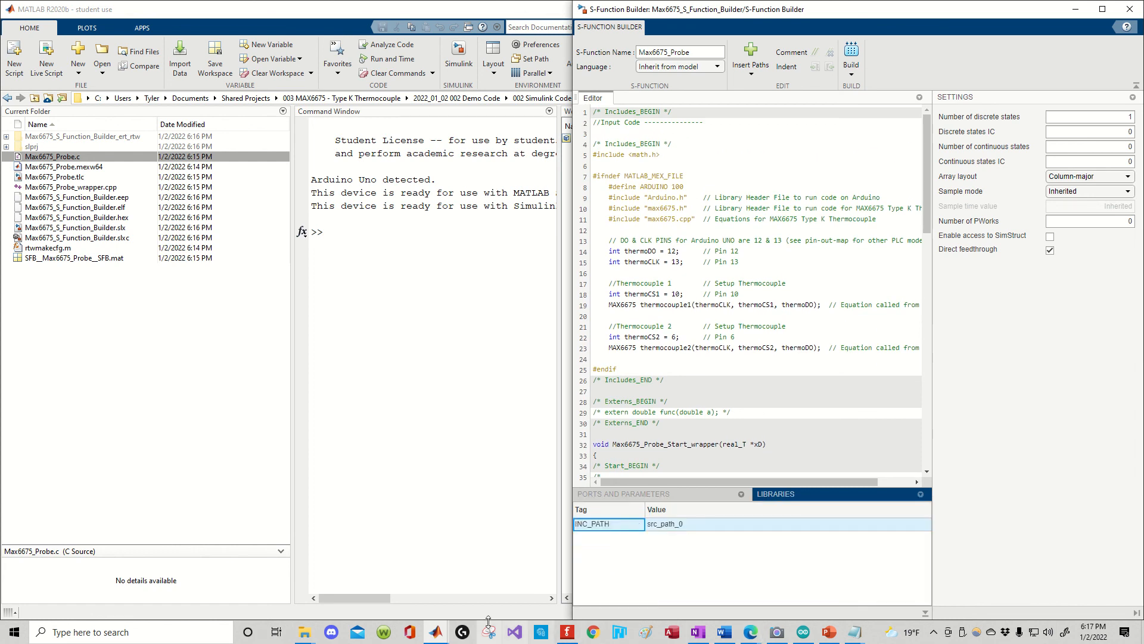
Step: Copy the MAX6675-library-master folder path from File Explorer and paste it as the INC_PATH value
click(309, 634)
click(603, 584)
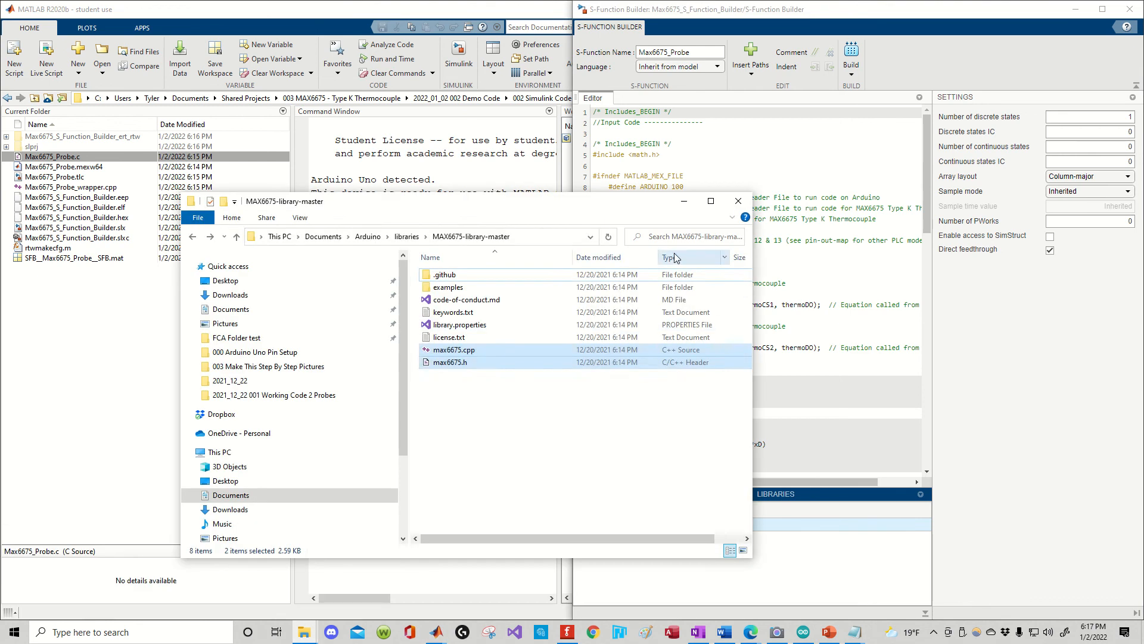
click(347, 237)
key(ctrl+c)
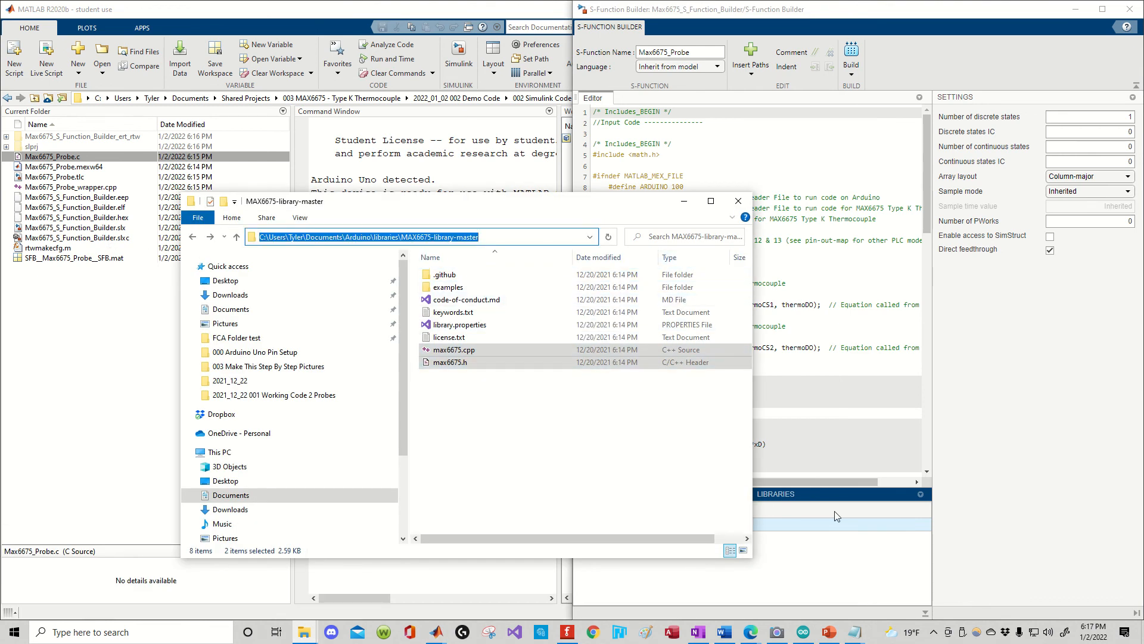
double_click(789, 522)
key(ctrl+v)
click(761, 579)
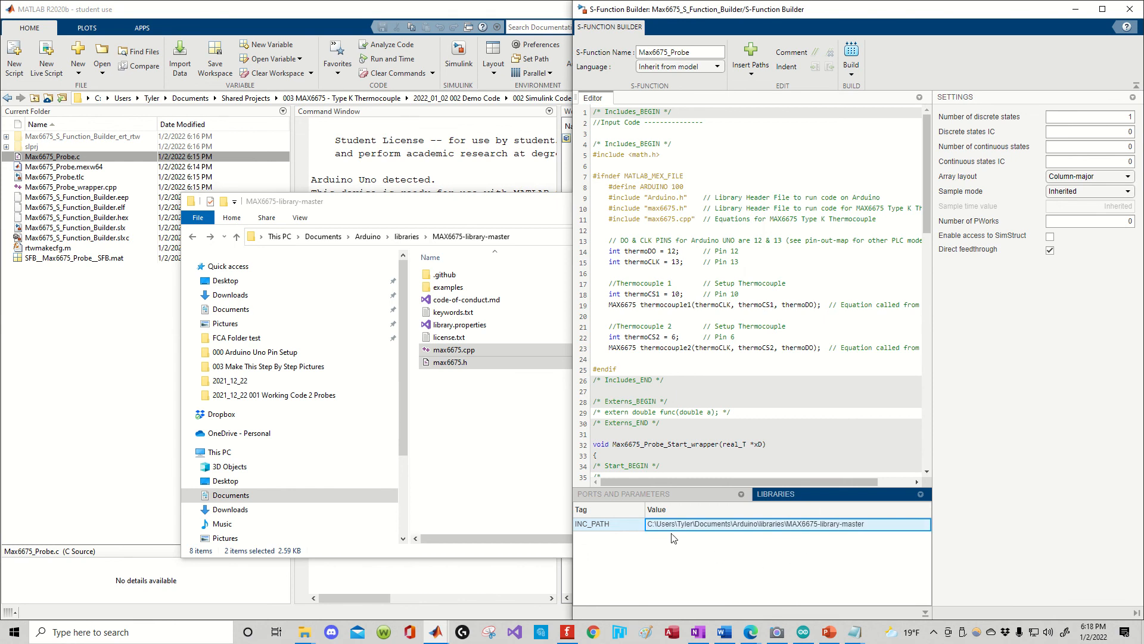
Step: Build the Max6675_Probe S-function, accept overwriting Max6675_Probe.tlc, check the build log, and close the S-Function Builder editor
click(851, 74)
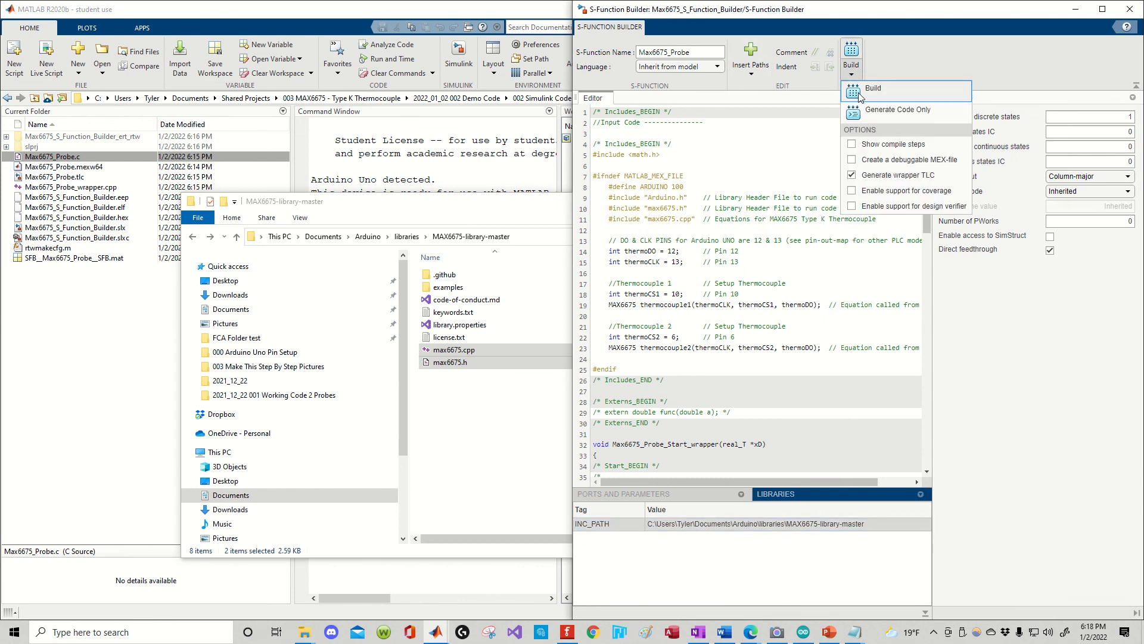
click(862, 84)
click(901, 361)
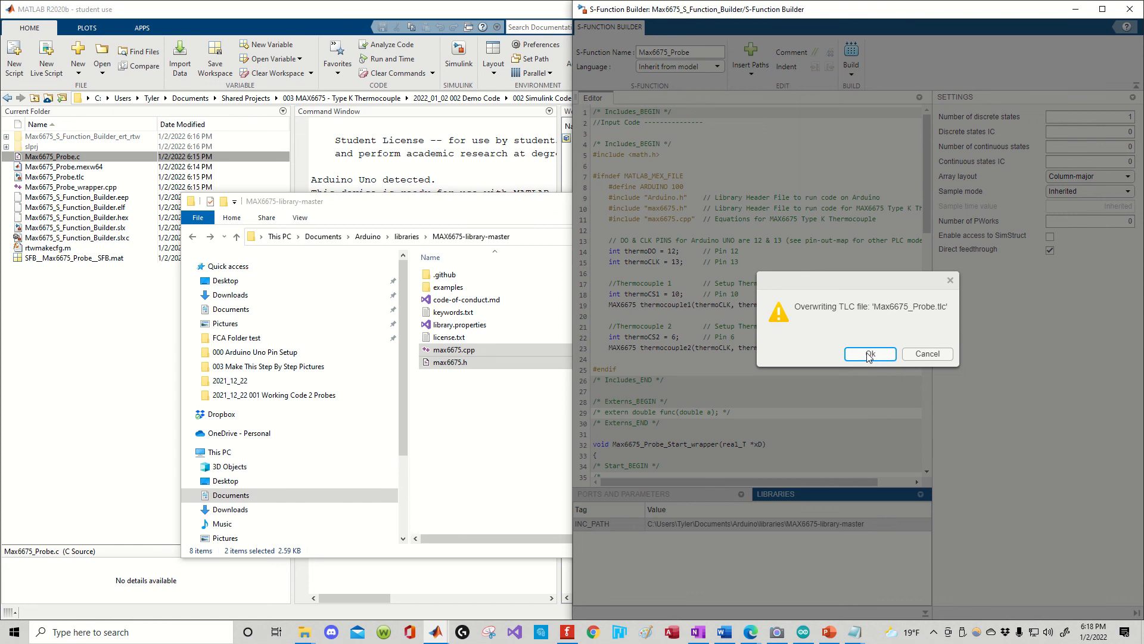
click(869, 355)
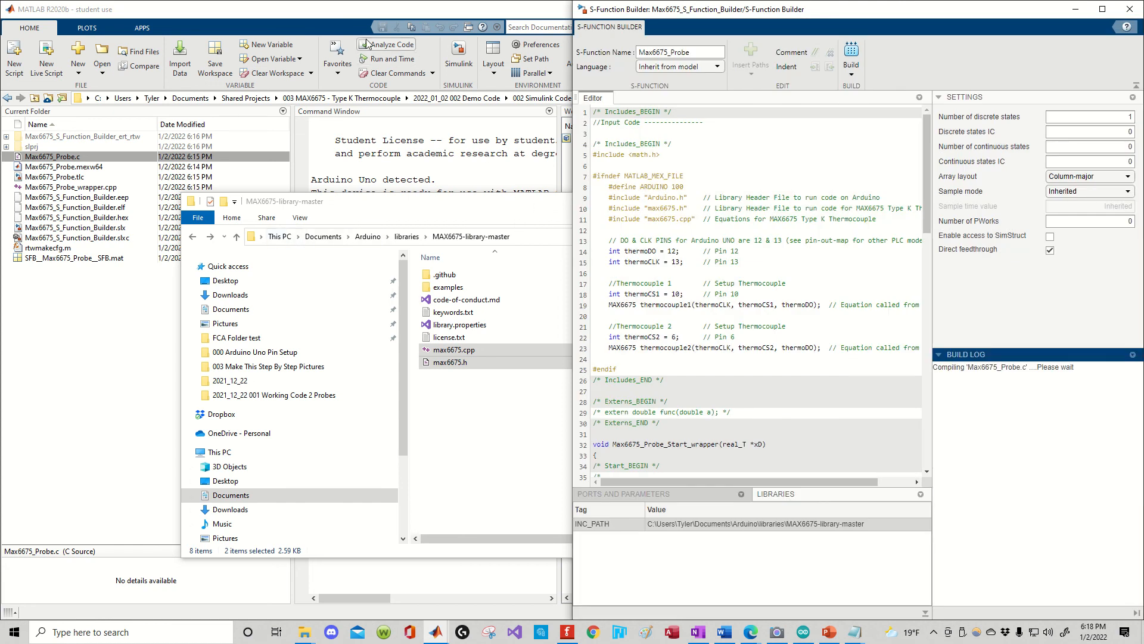
click(755, 15)
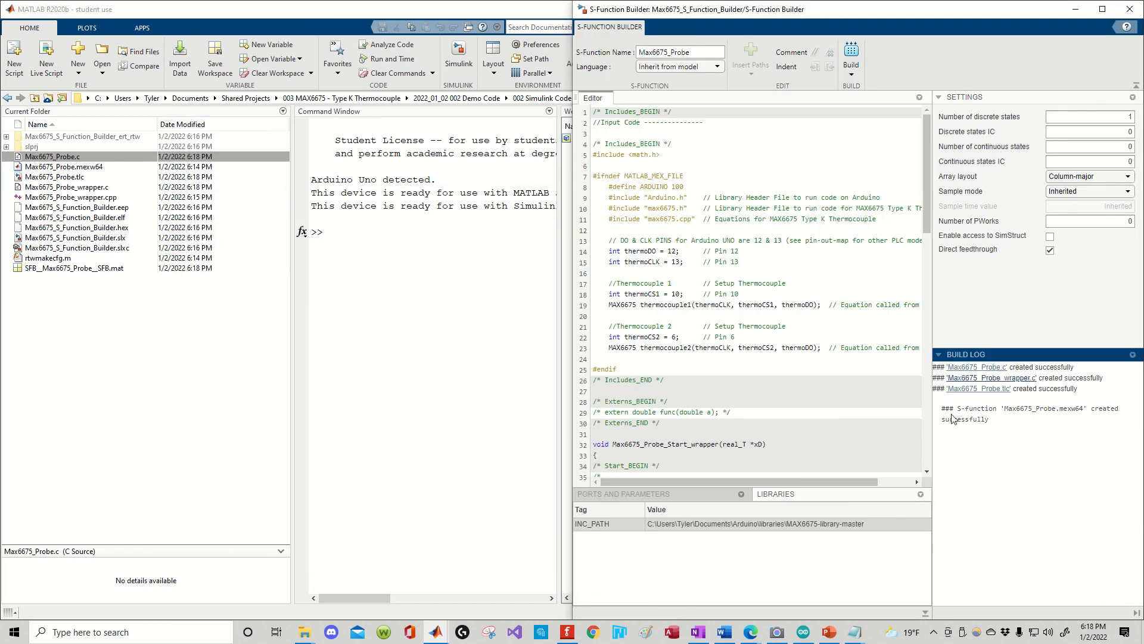
drag(978, 420, 956, 409)
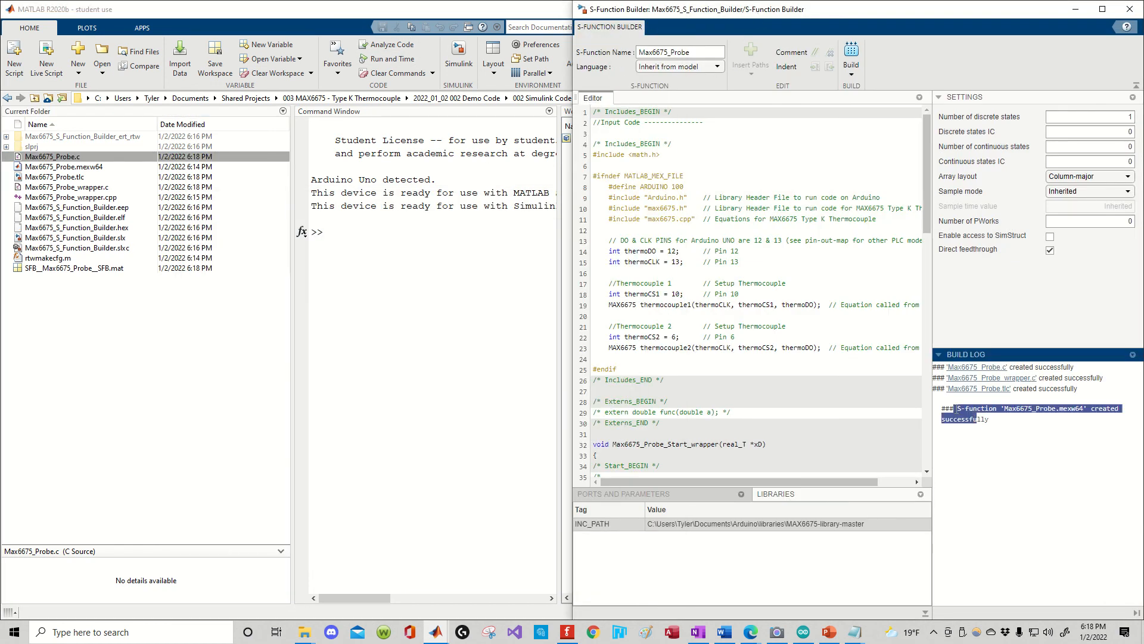
click(1129, 9)
click(843, 355)
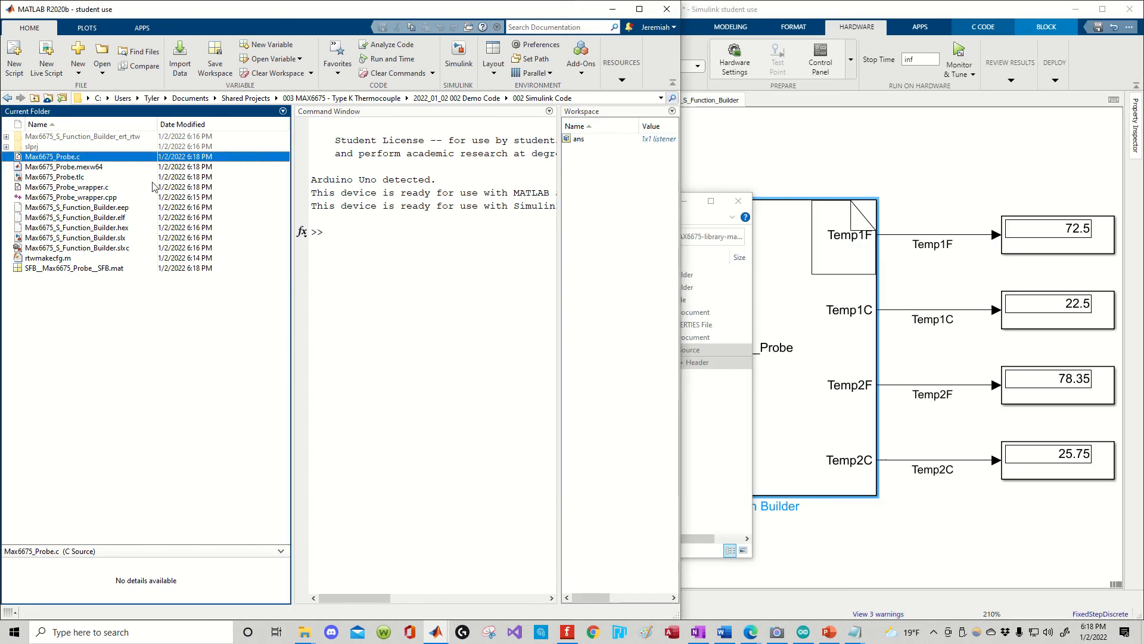
Step: Delete the old Max6675_Probe_wrapper.cpp from the current folder
click(109, 198)
key(Delete)
key(Return)
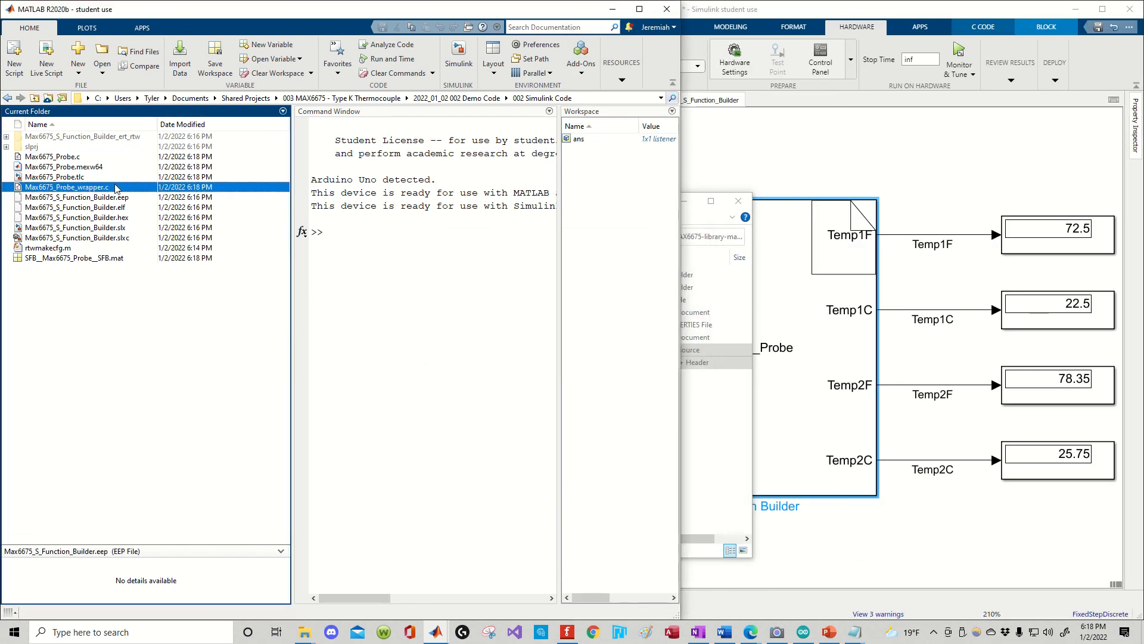
Step: Open Max6675_Probe_wrapper.c and insert extern "C" before the void Max6675_Probe_Outputs_wrapper declaration
click(110, 188)
double_click(110, 188)
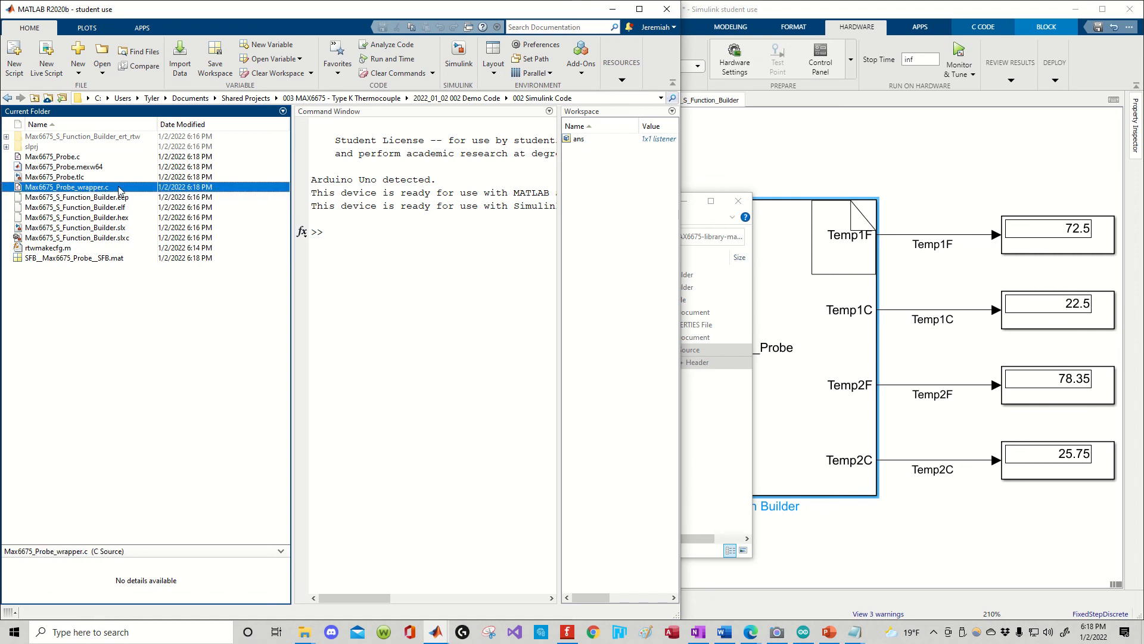
scroll(645, 297, down, 12)
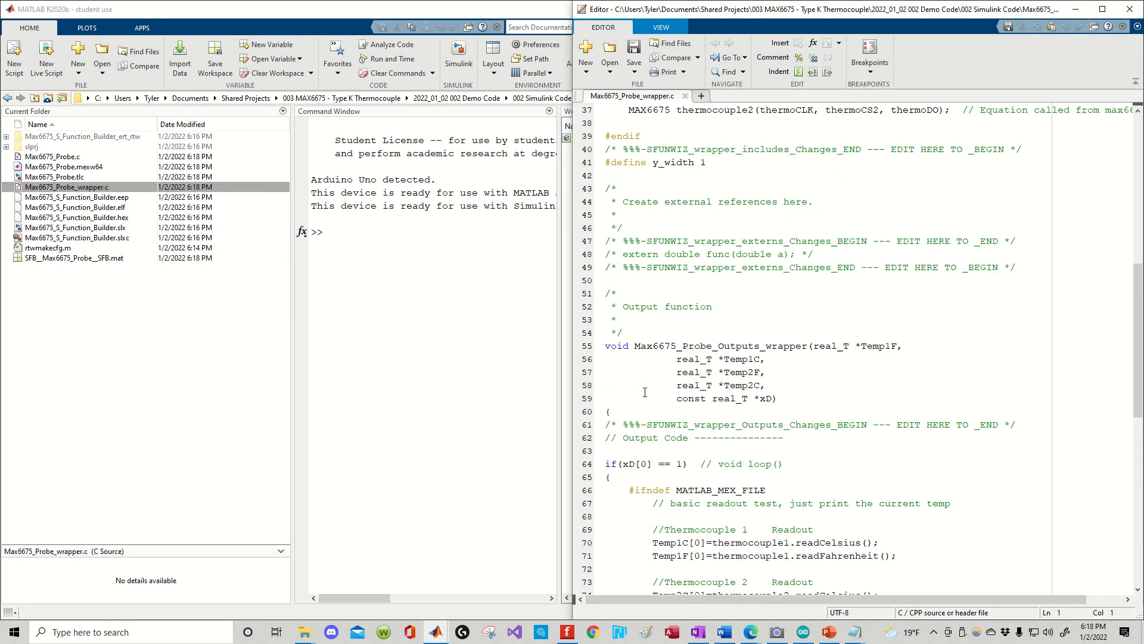
click(608, 349)
text(exty)
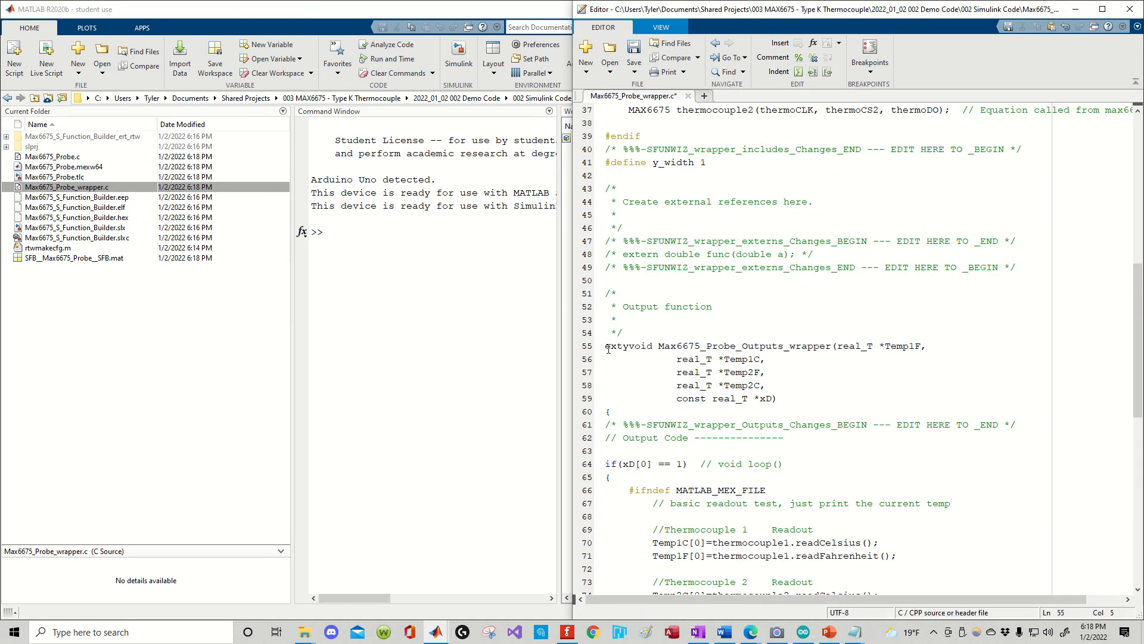
key(BackSpace)
text(er)
text(n "C)
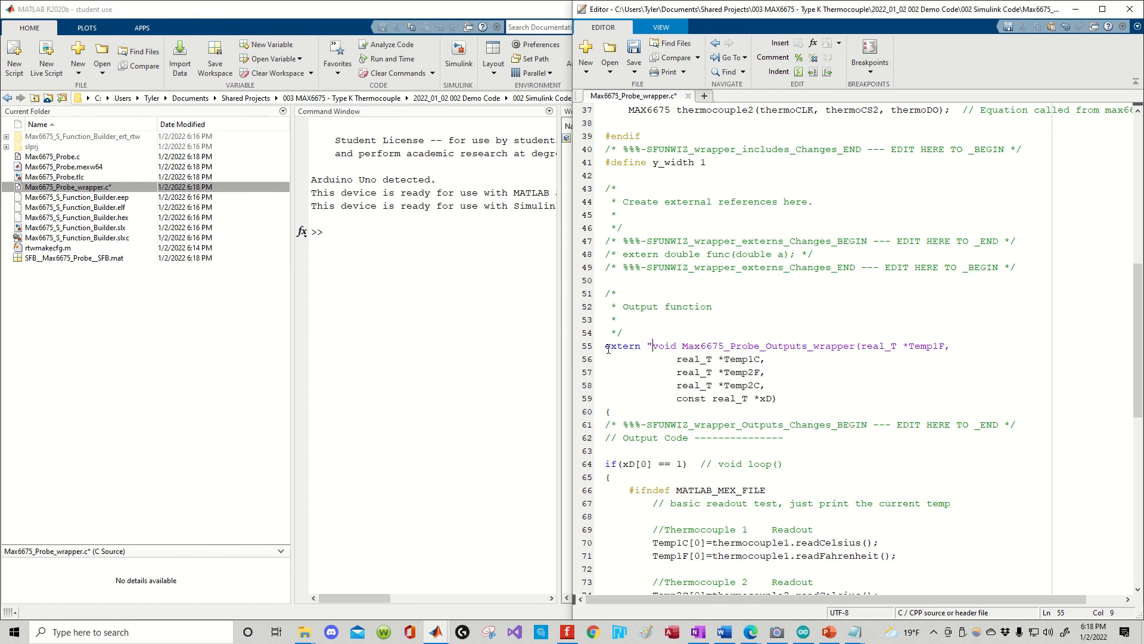
text(")
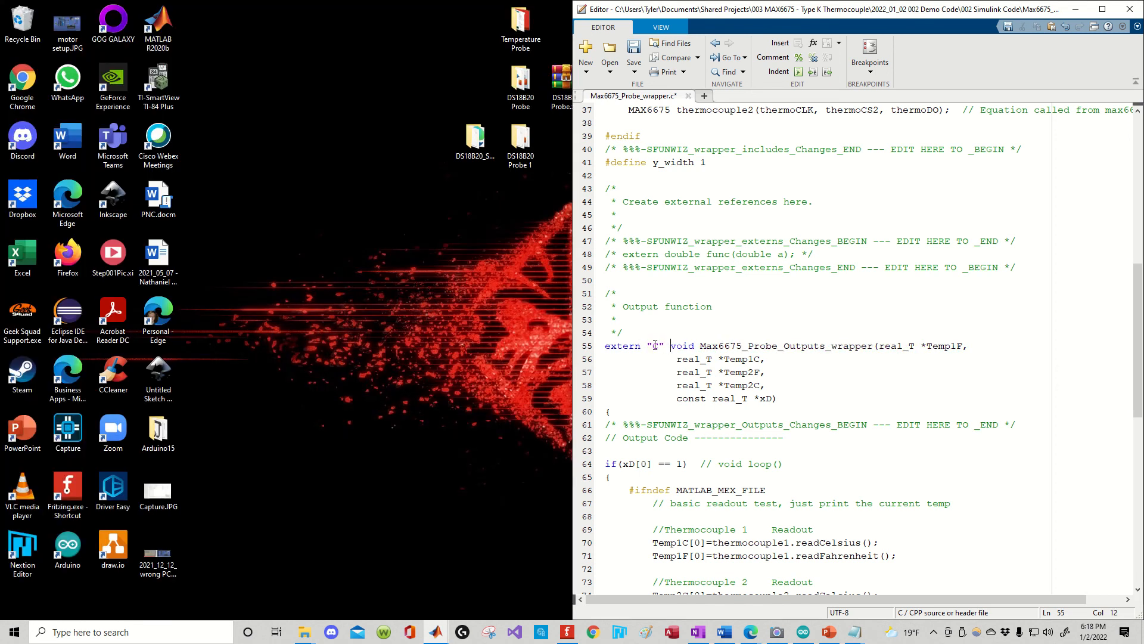
Step: Copy the extern "C" prefix in front of the void Max6675_Probe_Update_wrapper declaration and save the wrapper file
drag(670, 345, 604, 346)
key(ctrl+c)
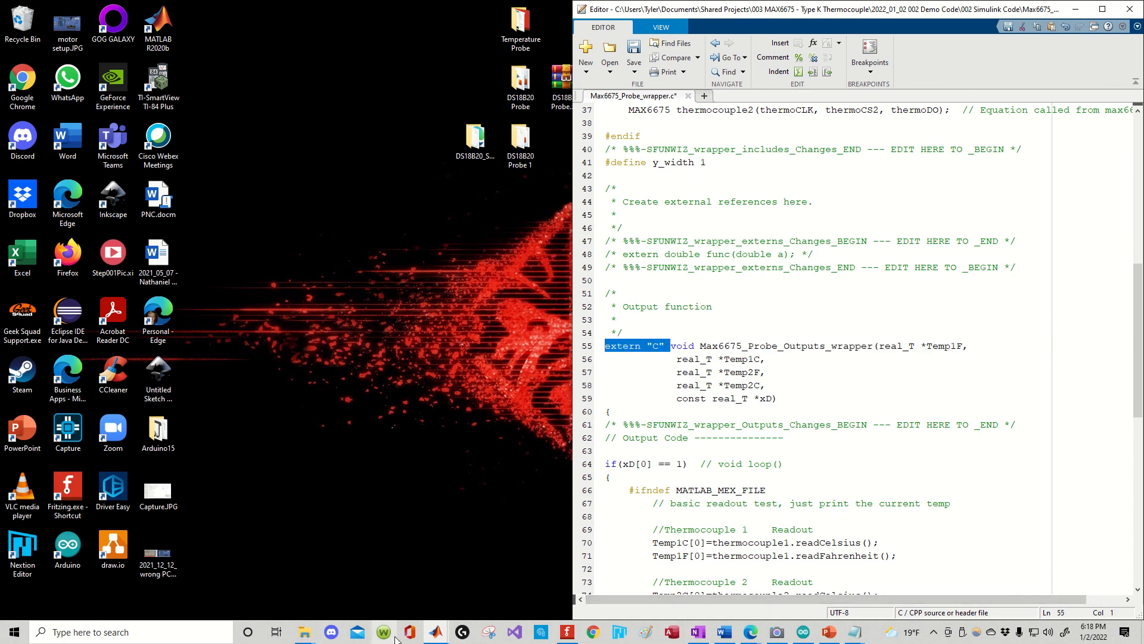
click(436, 631)
click(365, 573)
click(728, 453)
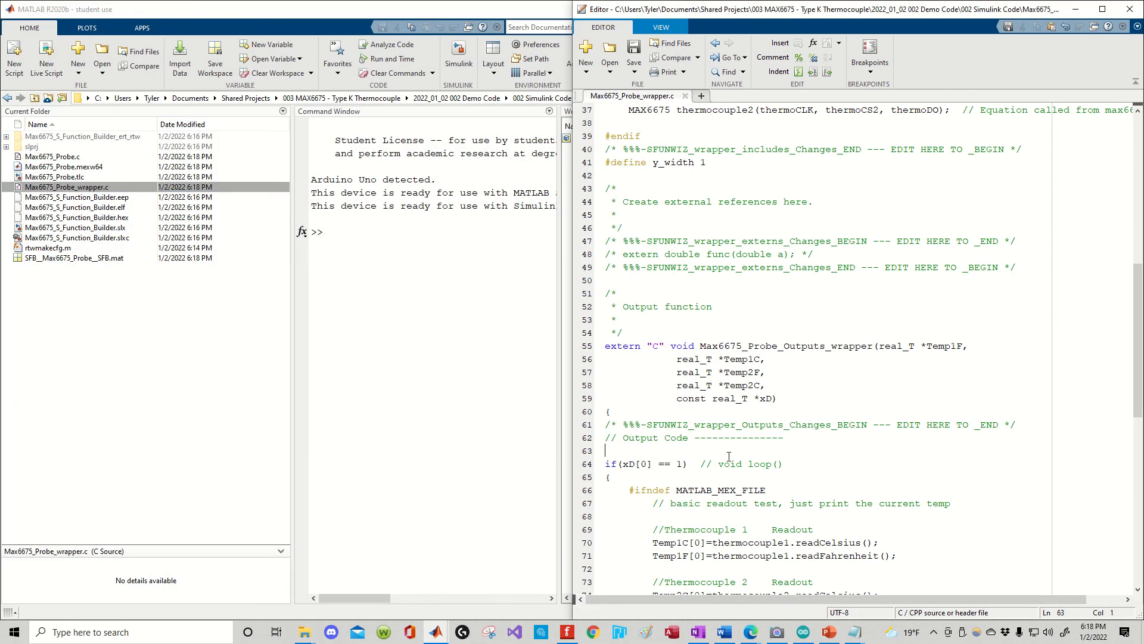
scroll(703, 456, down, 7)
triple_click(604, 479)
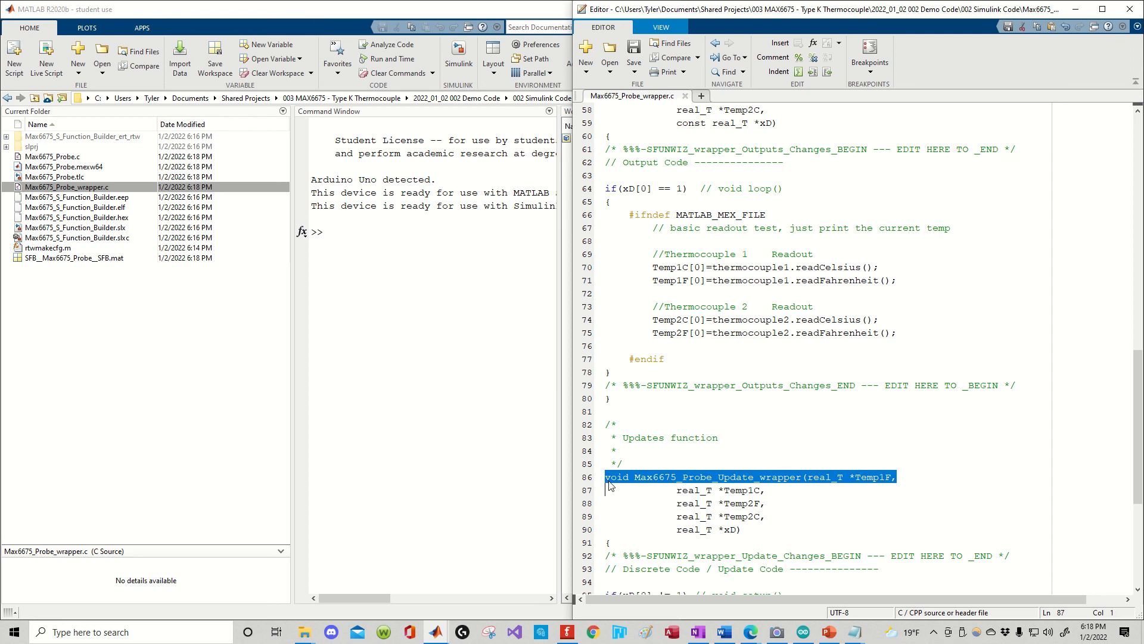
double_click(604, 479)
click(604, 479)
key(ctrl+v)
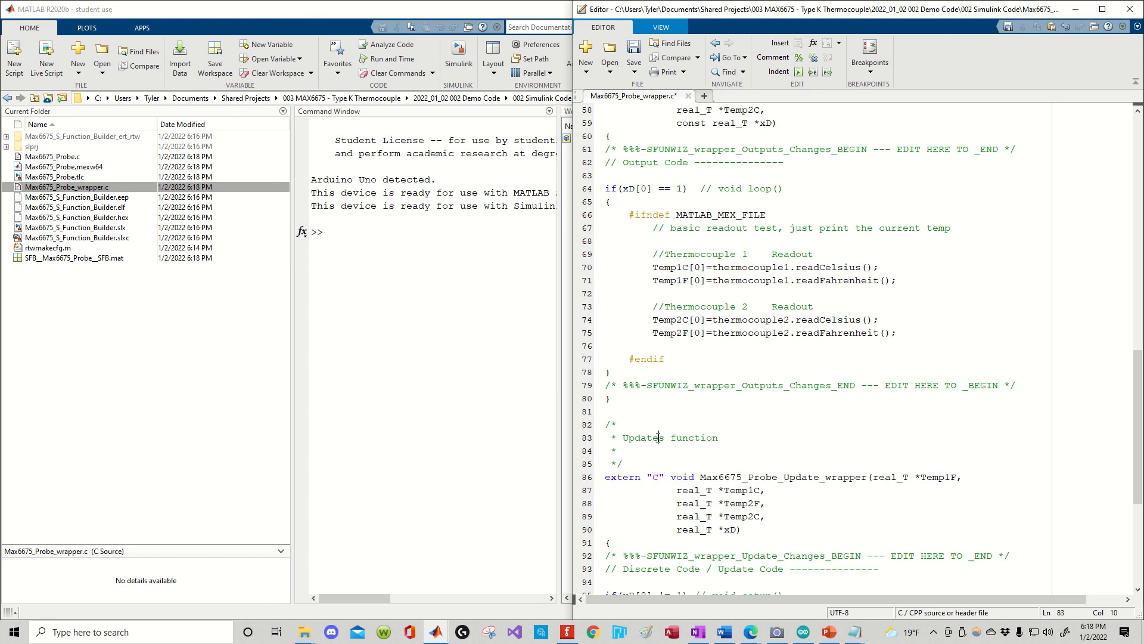
key(ctrl+s)
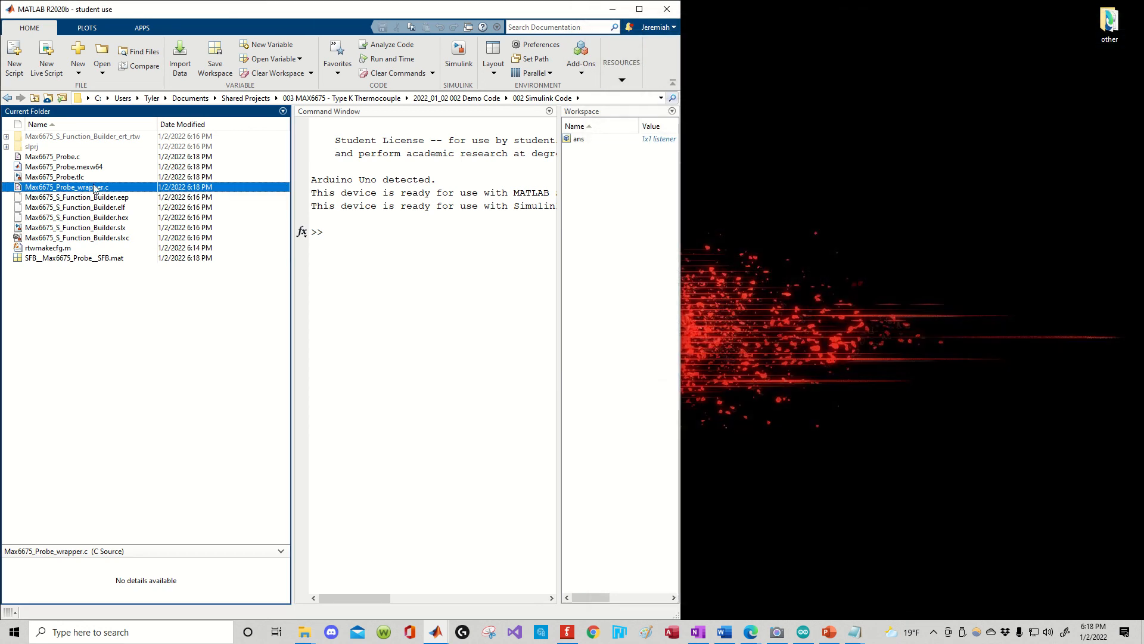
Step: Rename Max6675_Probe_wrapper.c to Max6675_Probe_wrapper.cpp in the current folder
click(109, 188)
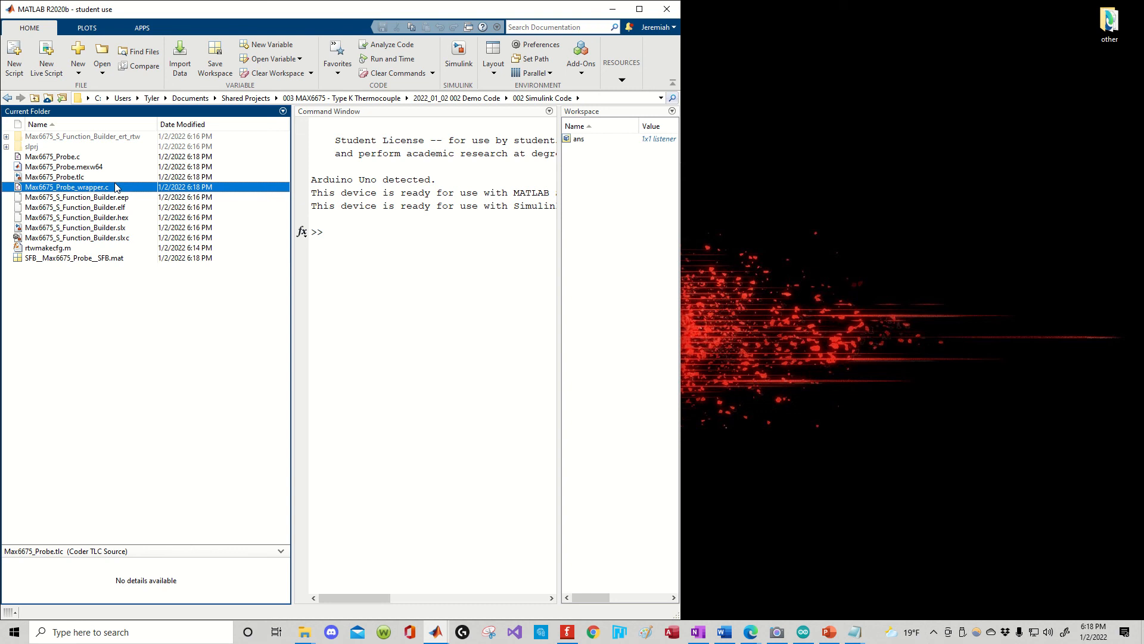
key(F2)
key(End)
text(pp)
key(Return)
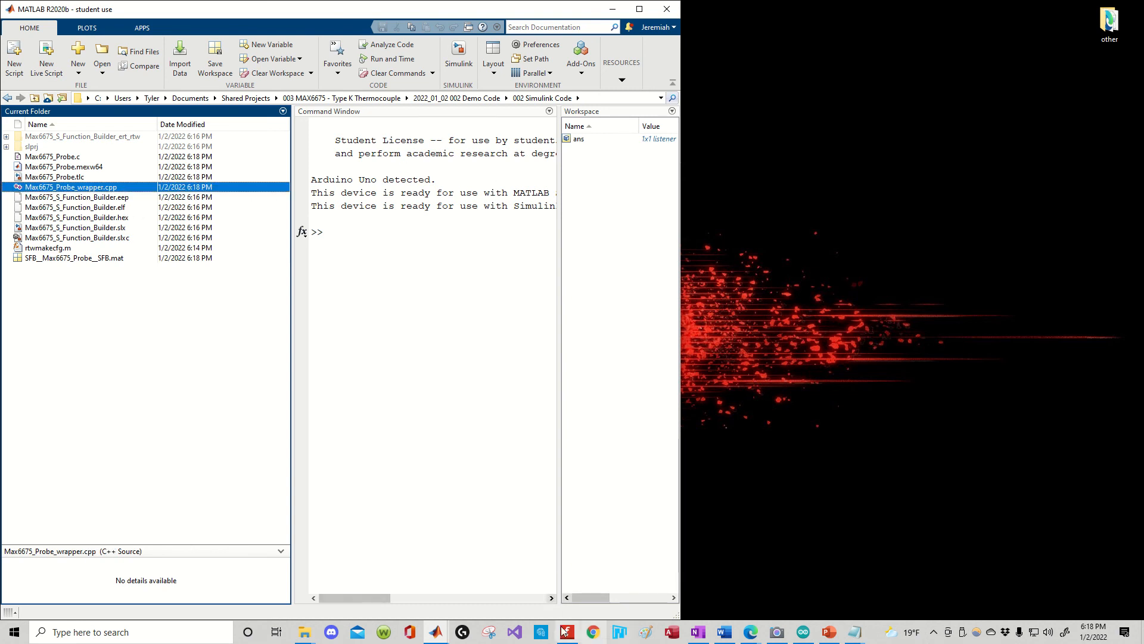
Step: Switch to the Max6675_S_Function_Builder model, run it on the Arduino Uno with Monitor & Tune, and show the Camera view
click(436, 632)
click(490, 593)
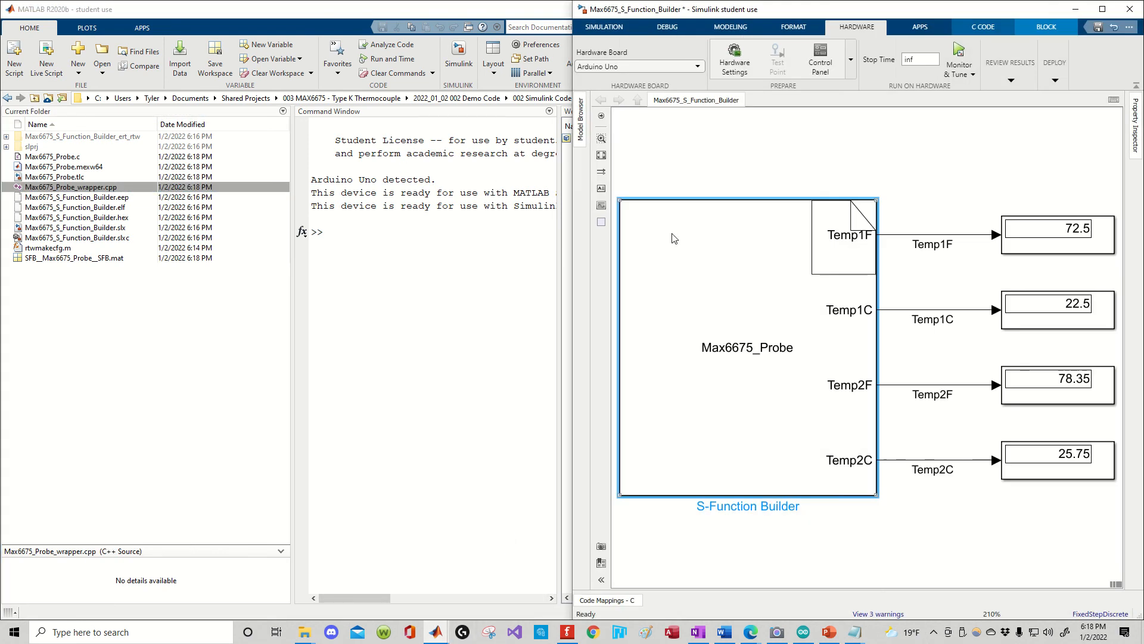
click(806, 174)
click(958, 52)
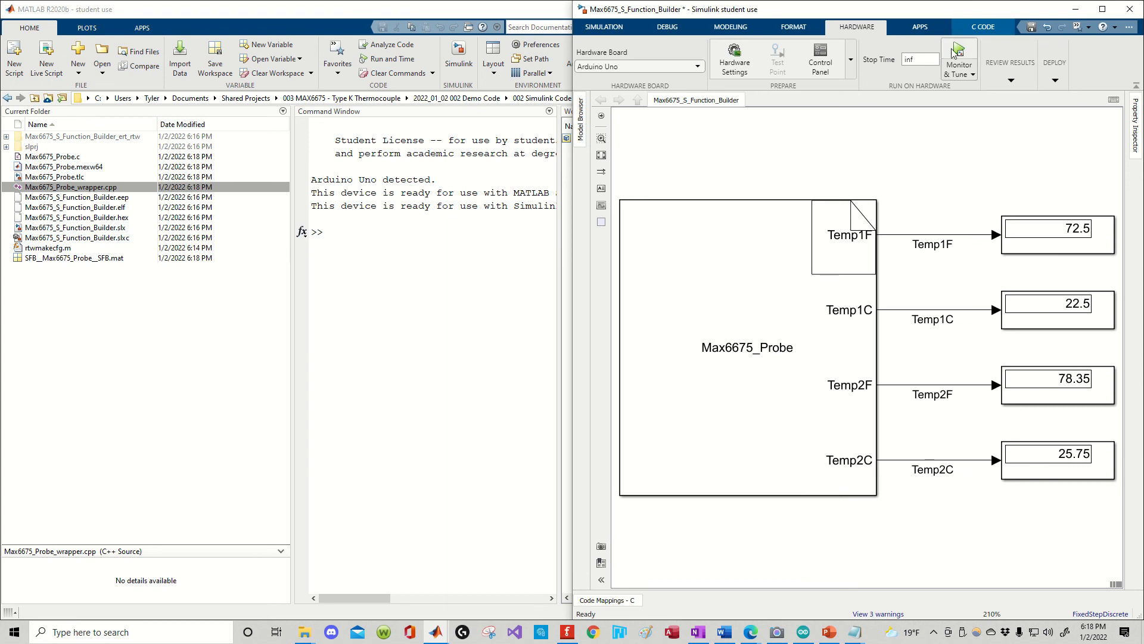
click(776, 632)
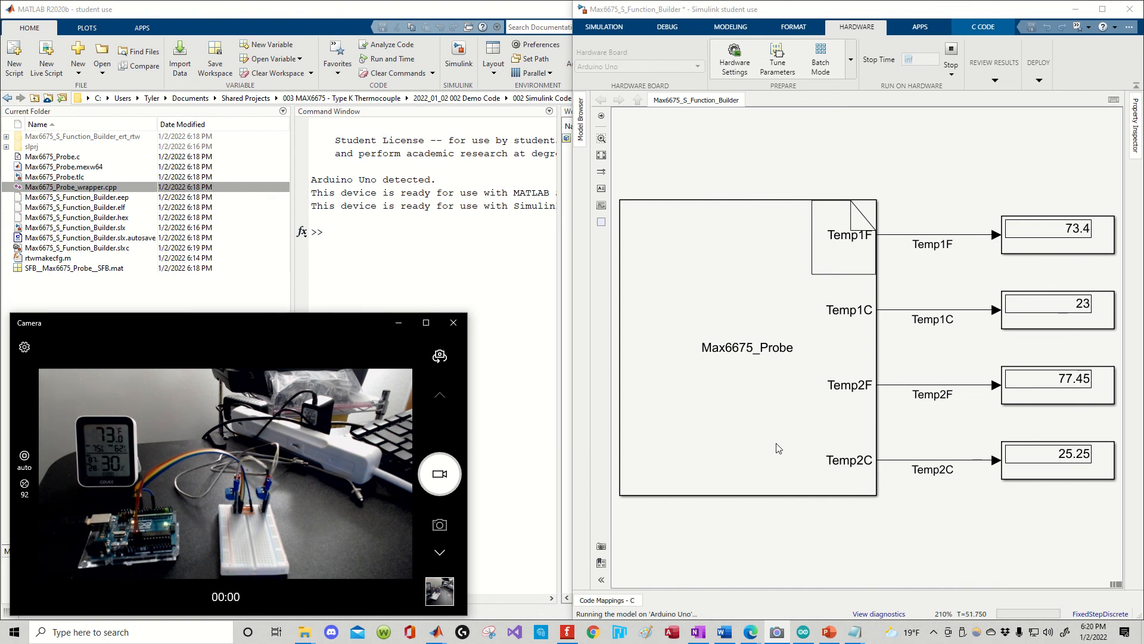
Step: Switch to the Arduino IDE, open the Library Manager, and search for max6675
click(803, 632)
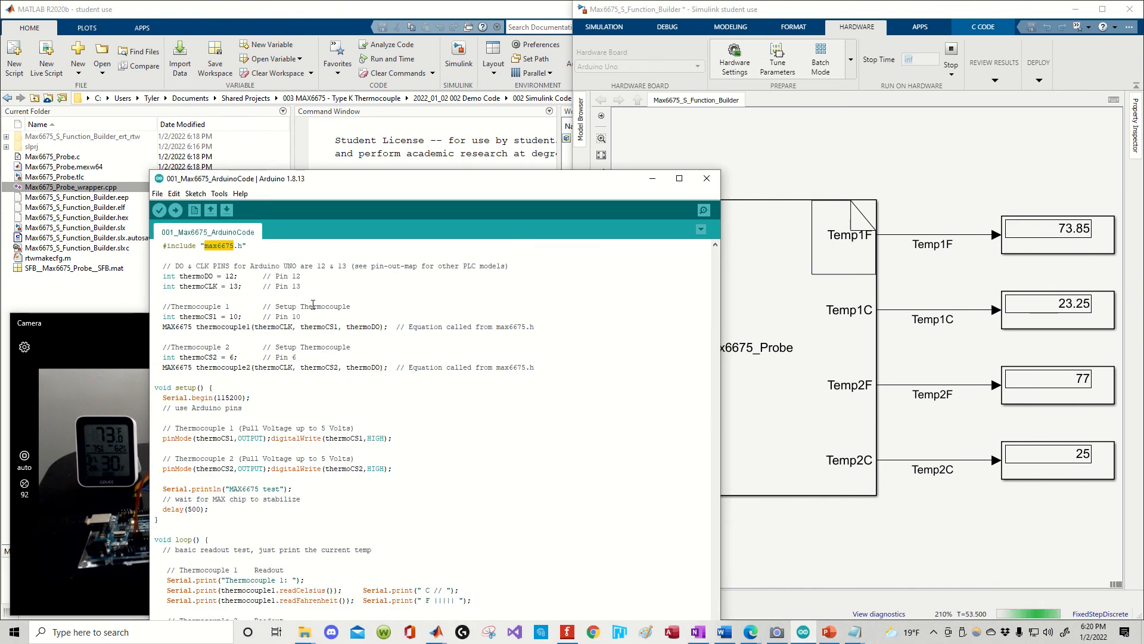
click(219, 194)
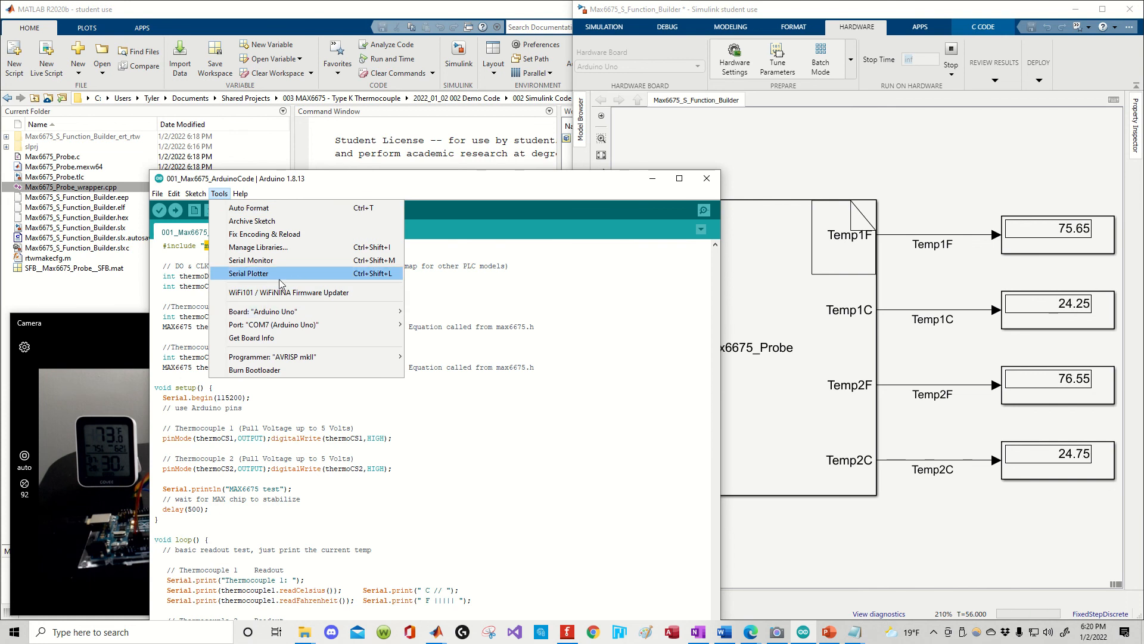
click(290, 259)
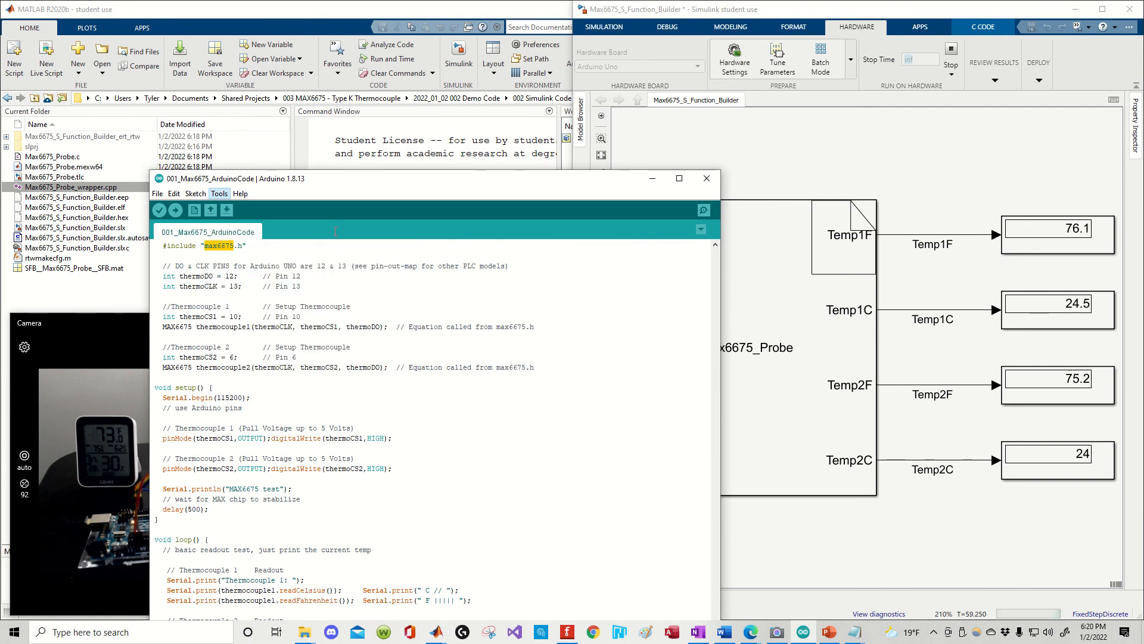
click(256, 375)
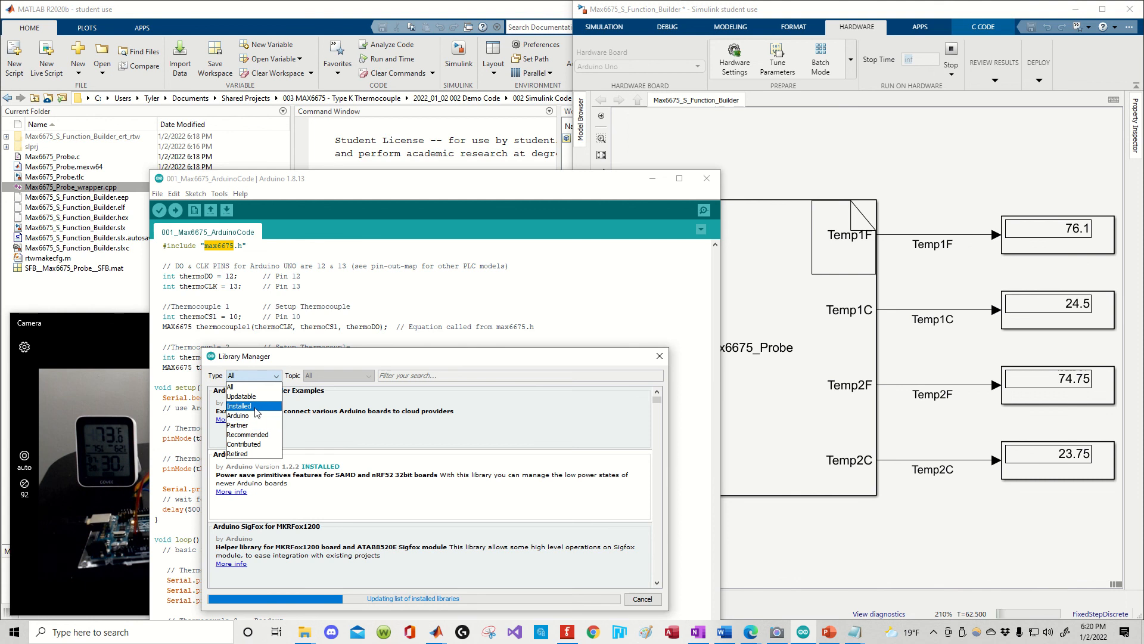
click(374, 410)
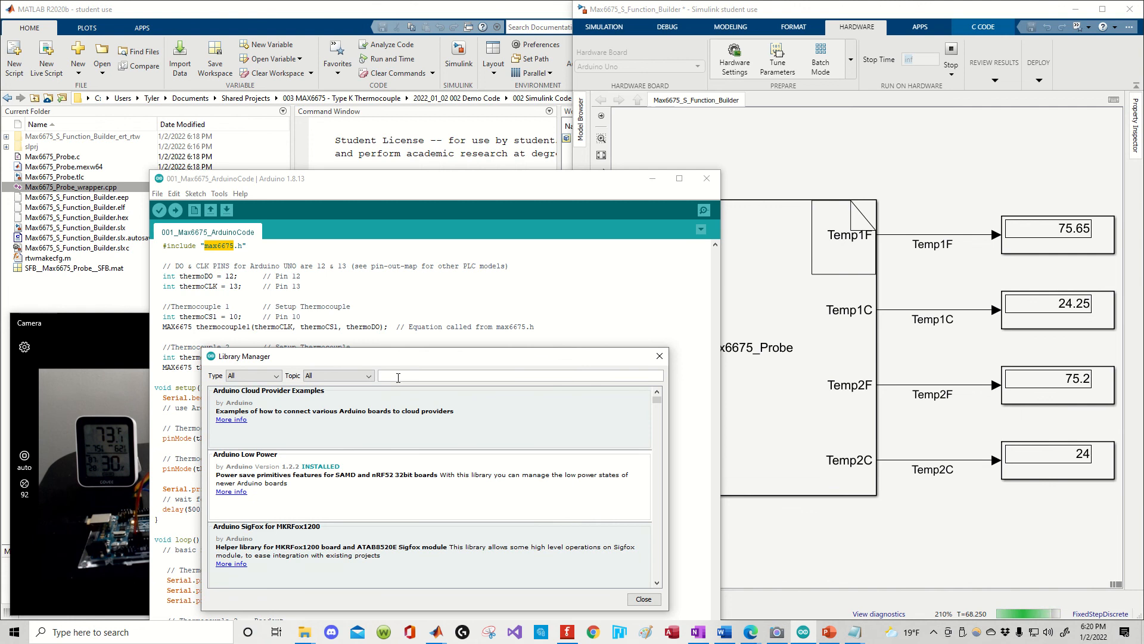
text(ma)
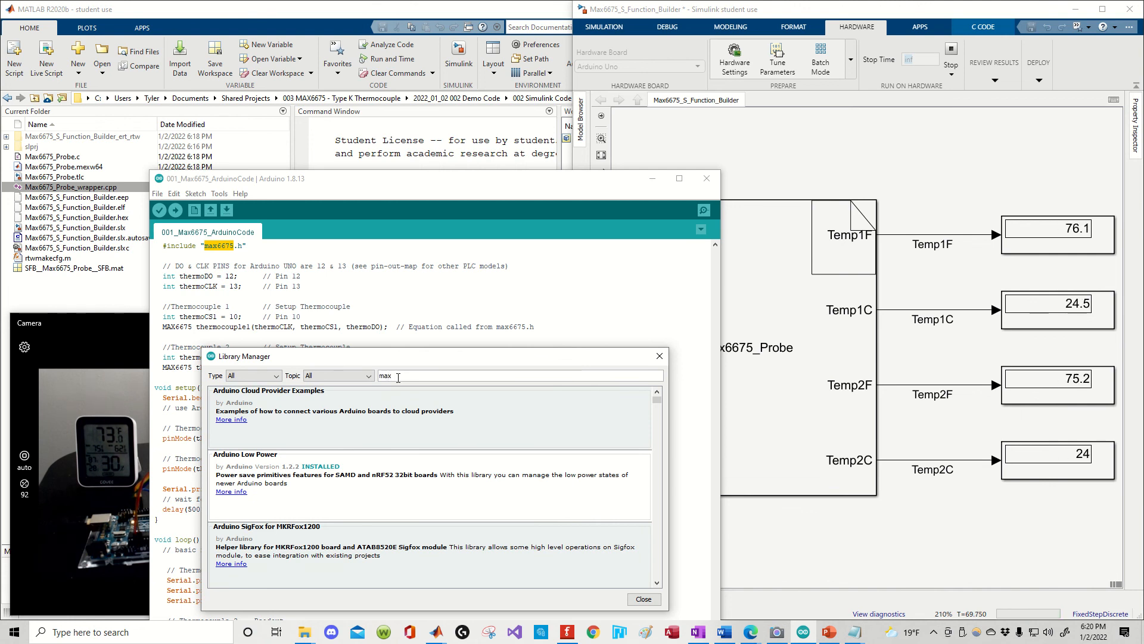
text(x6675)
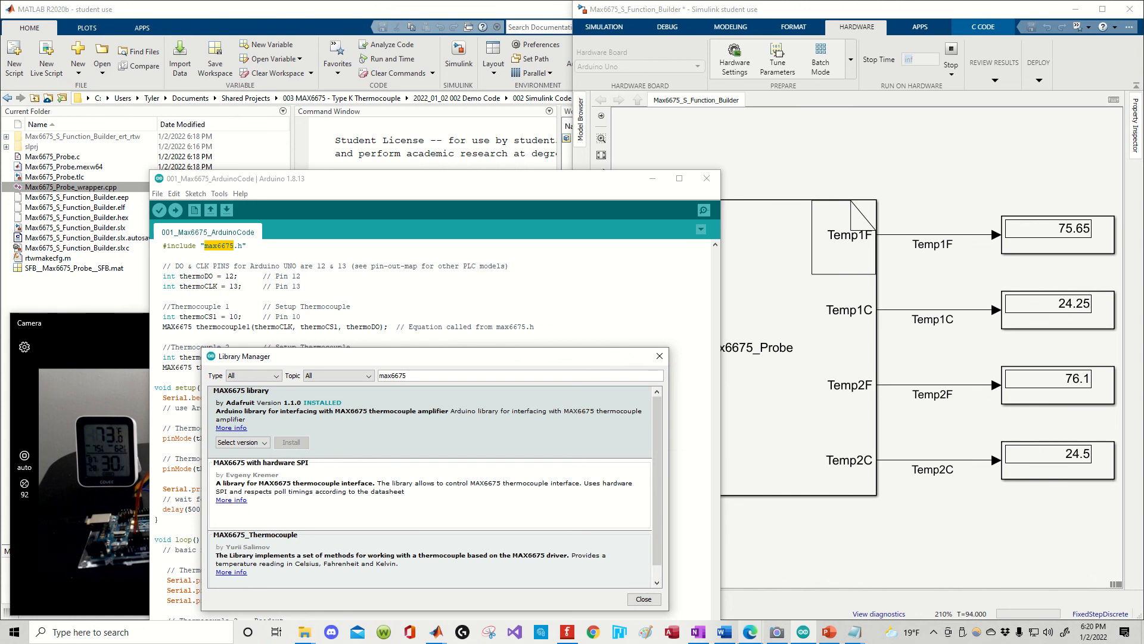
Step: View the MAX6675-library-master folder in File Explorer and minimize it, and put away the Library Manager and Arduino IDE
click(302, 636)
click(607, 583)
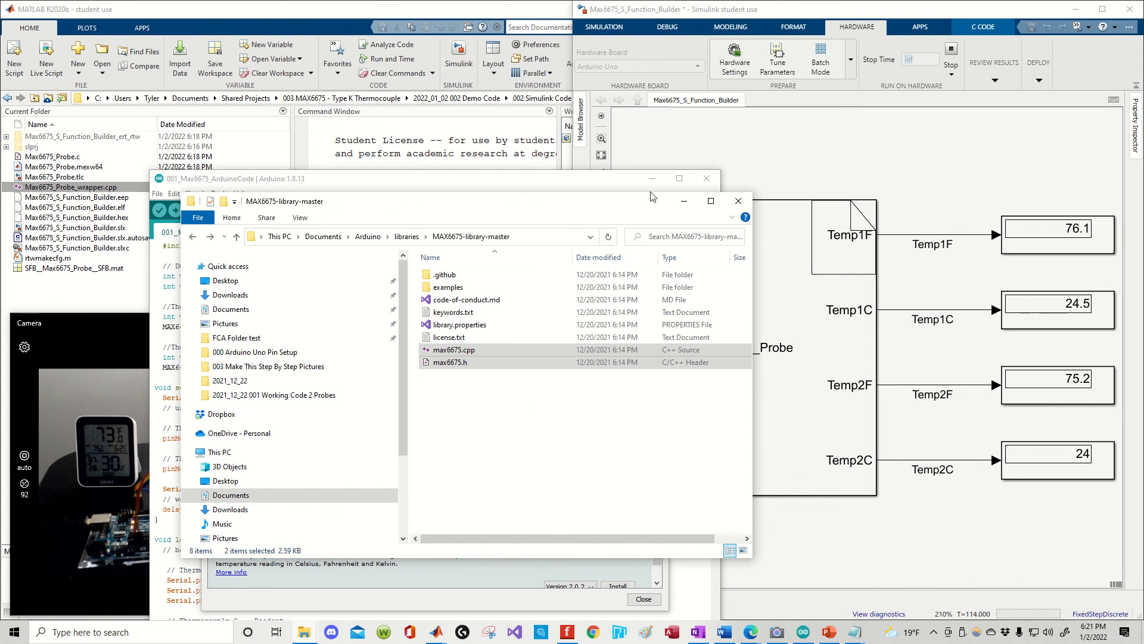
click(684, 201)
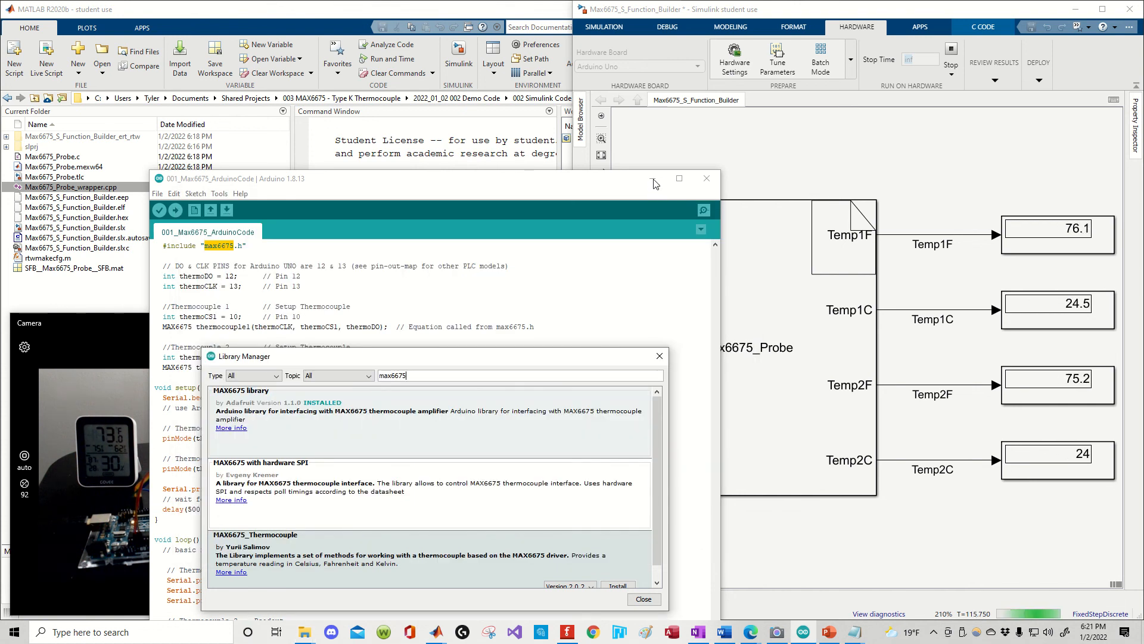
click(654, 181)
click(660, 356)
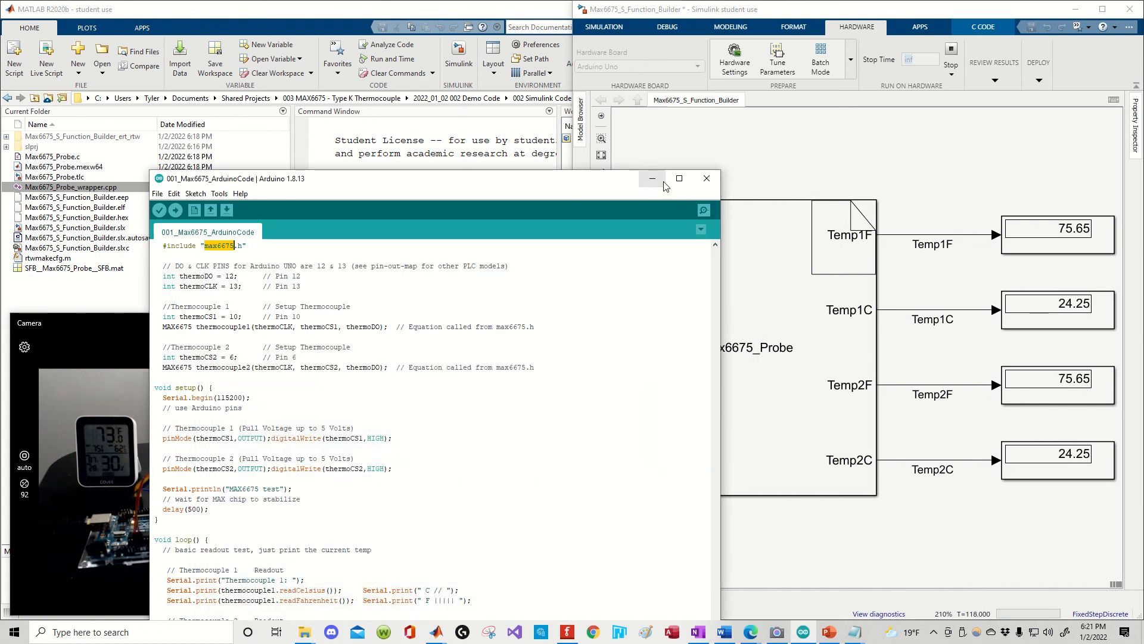
click(663, 181)
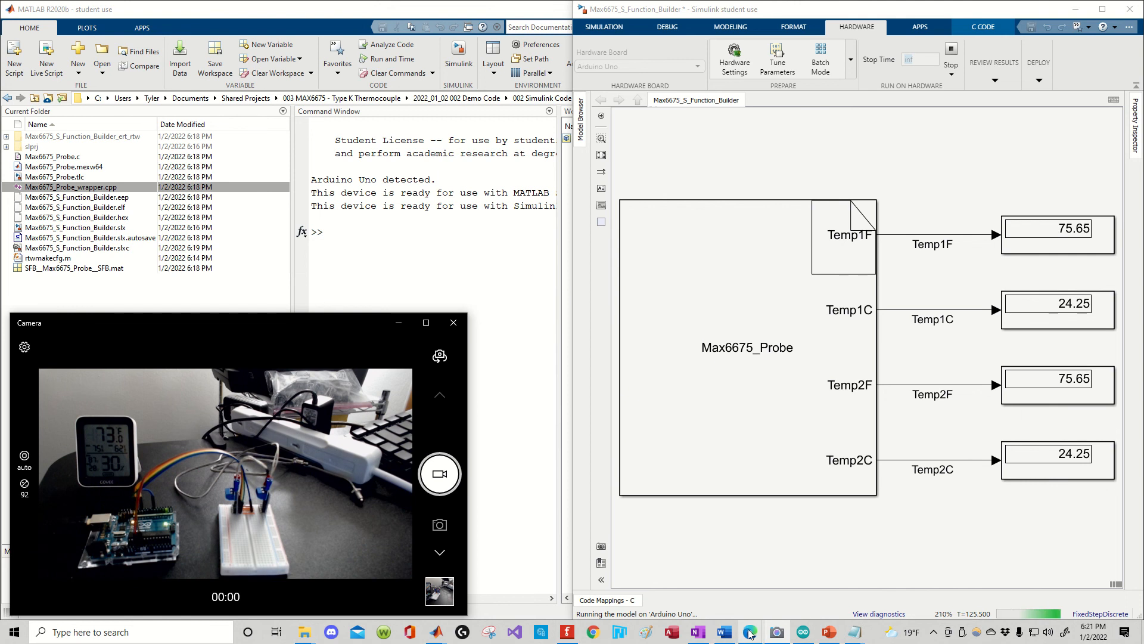
Step: Bring back the 001_Max6675_ArduinoCode sketch in the Arduino IDE and snap its window to half the screen beside the Simulink model
click(803, 632)
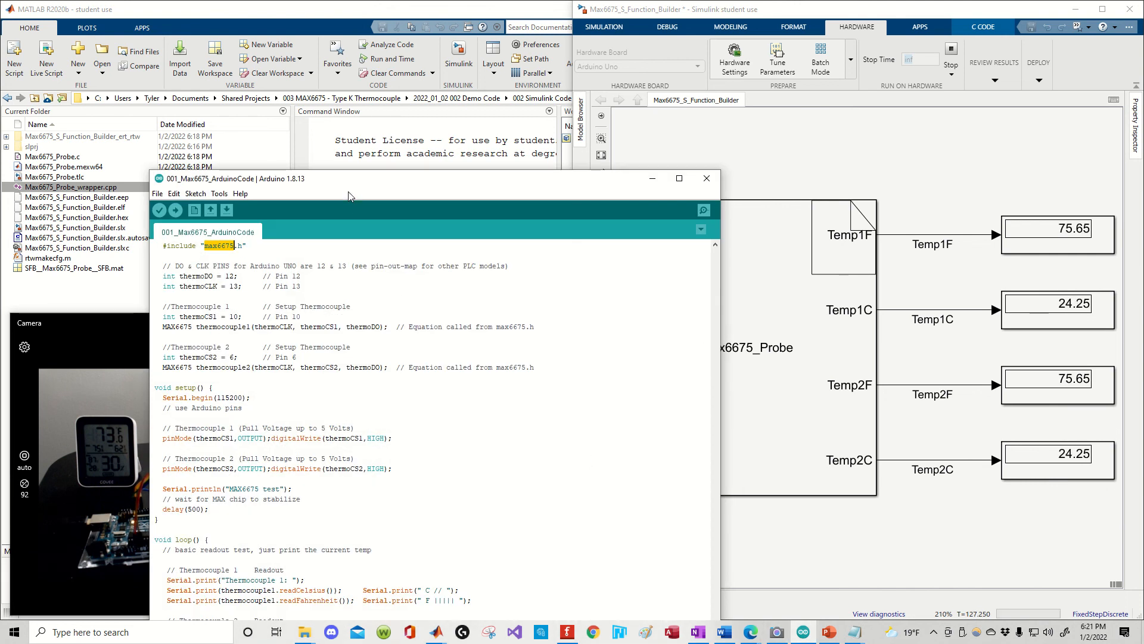
drag(351, 183, 3, 164)
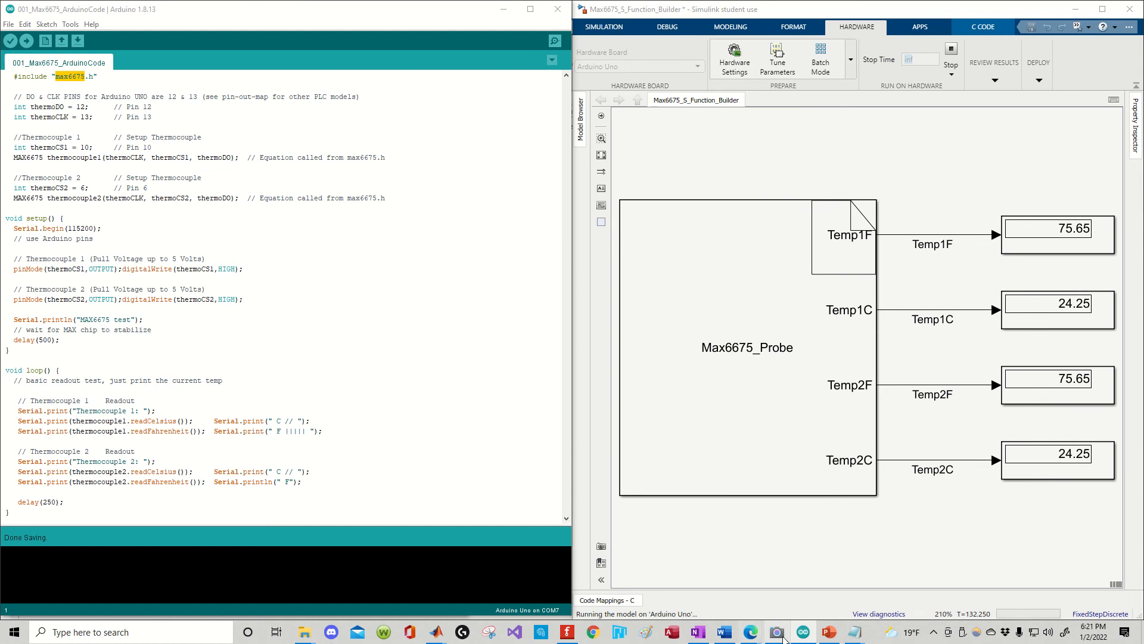
Step: Switch to 002 S Function Builder Code.txt in Notepad, snap it beside the Arduino sketch to compare the code, and minimize it
click(855, 636)
click(897, 581)
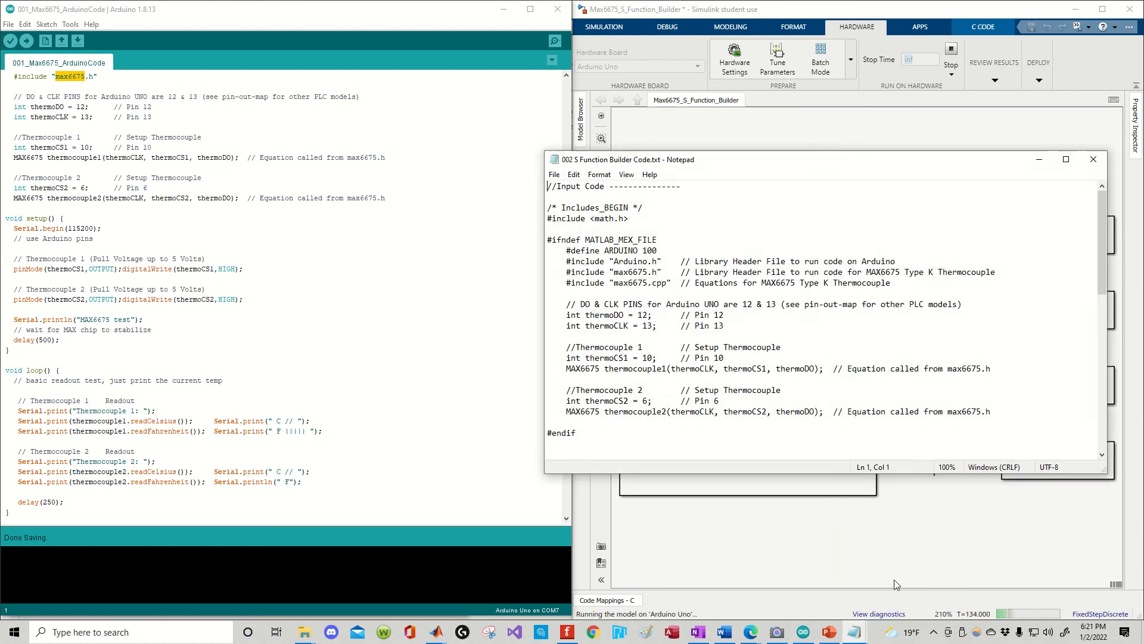
drag(733, 157, 1143, 209)
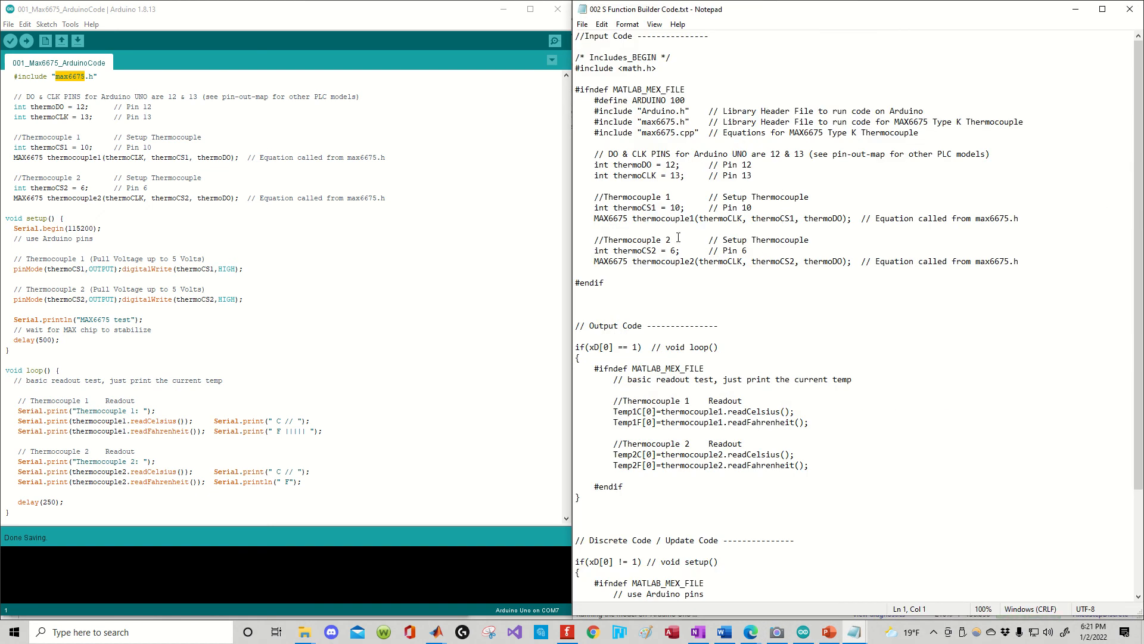
click(1076, 9)
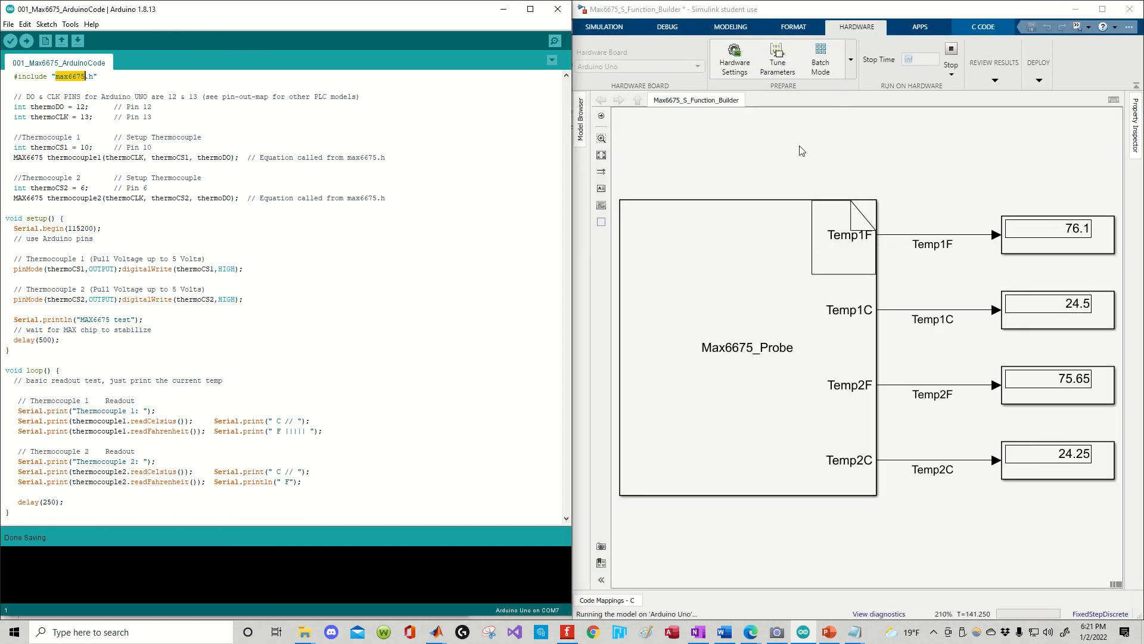
Step: Bring back the Notepad code file and snap it beside the Simulink model for comparison, and minimize it and the Arduino IDE
click(855, 633)
click(919, 581)
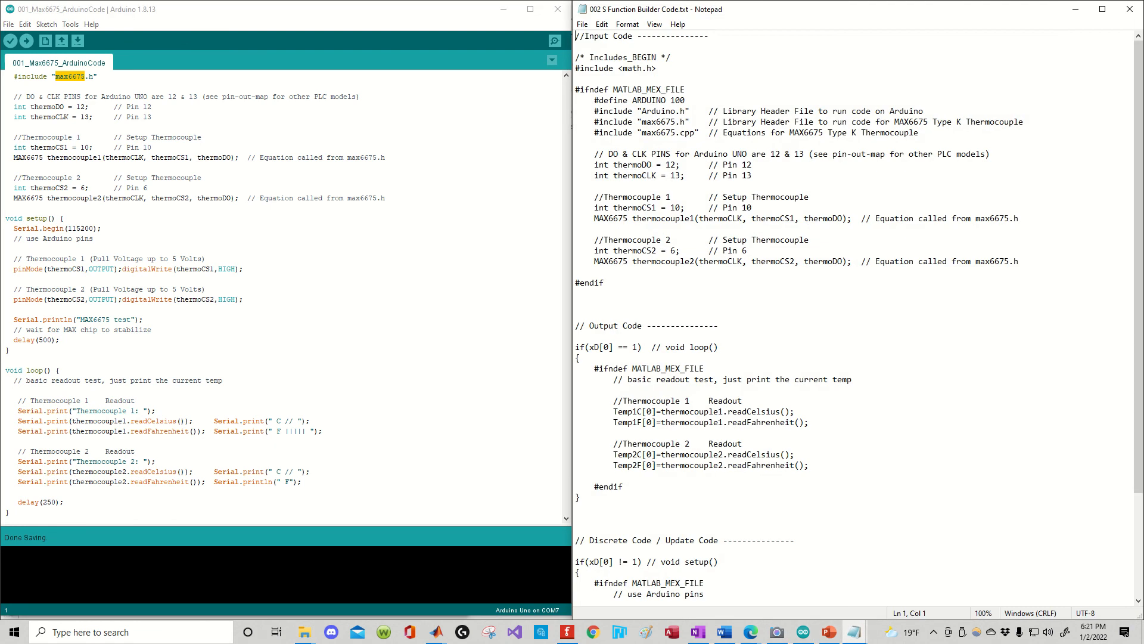
drag(724, 18, 1, 106)
click(752, 187)
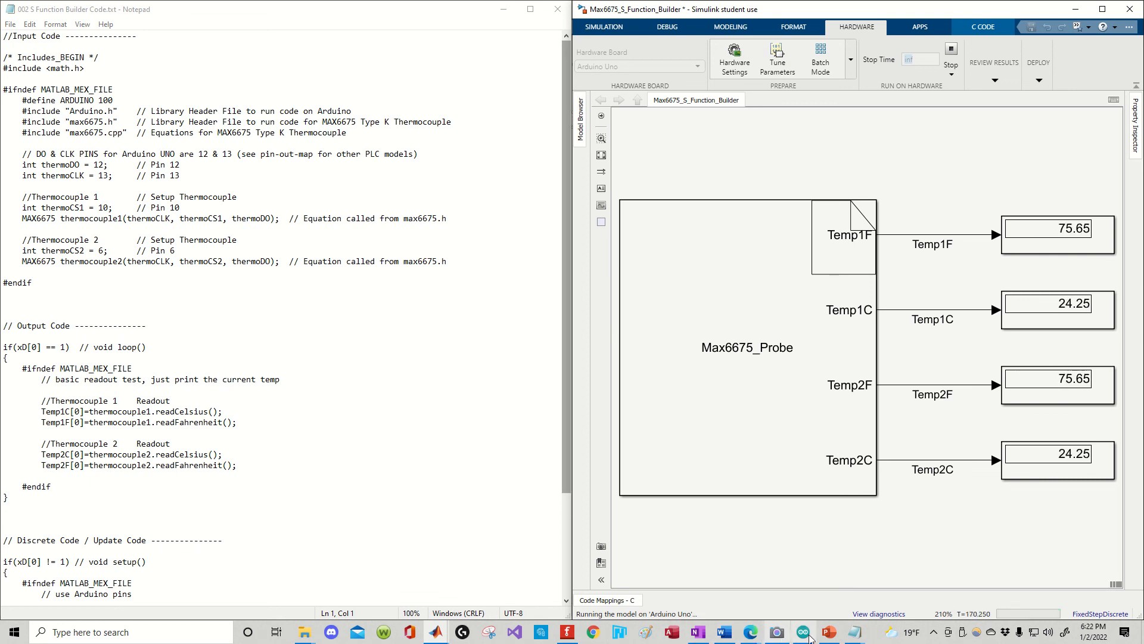
click(505, 10)
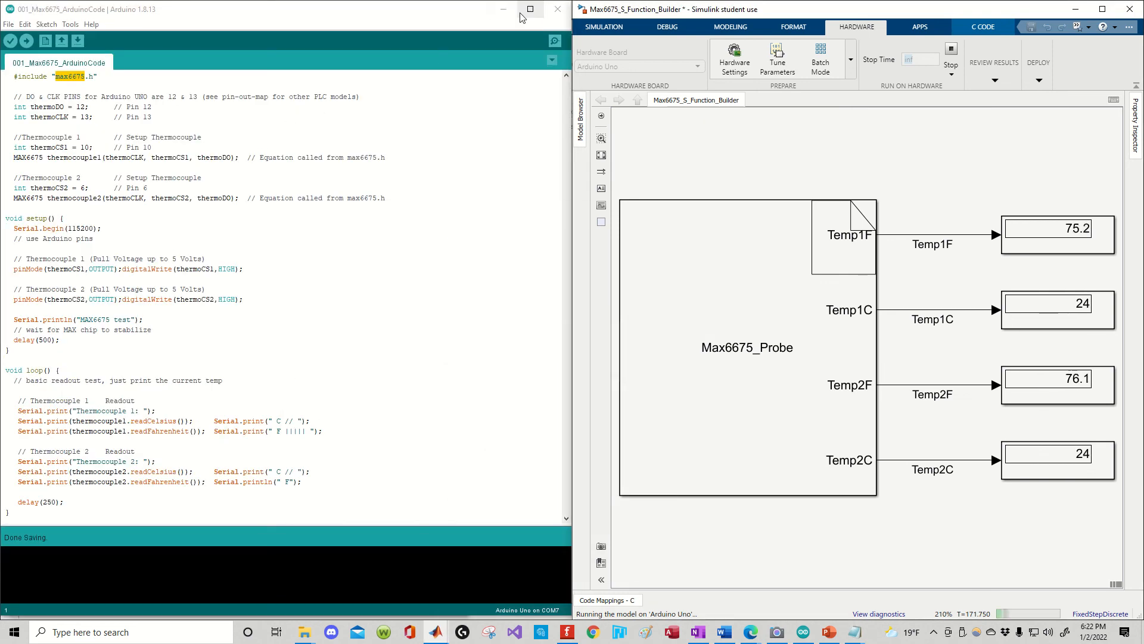
click(505, 9)
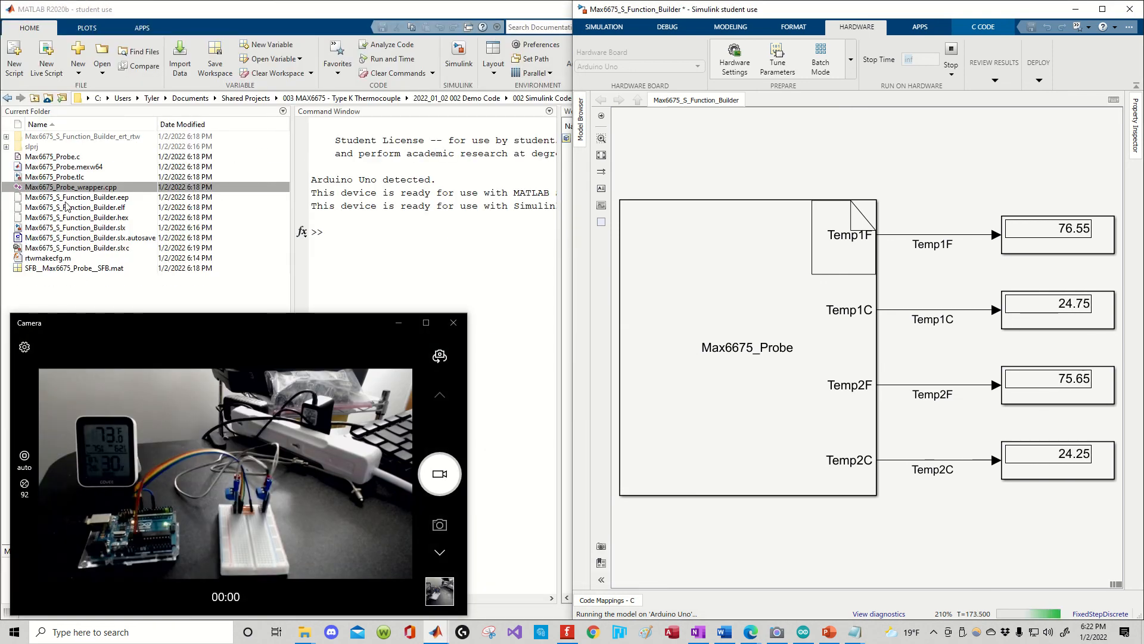